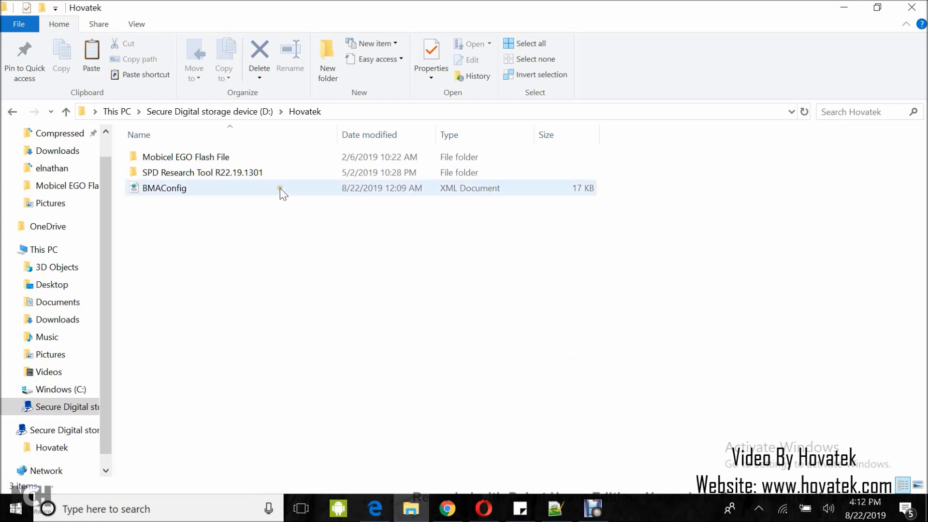
Step: Open the Mobicel EGO Flash File folder from the Hovatek directory
click(232, 173)
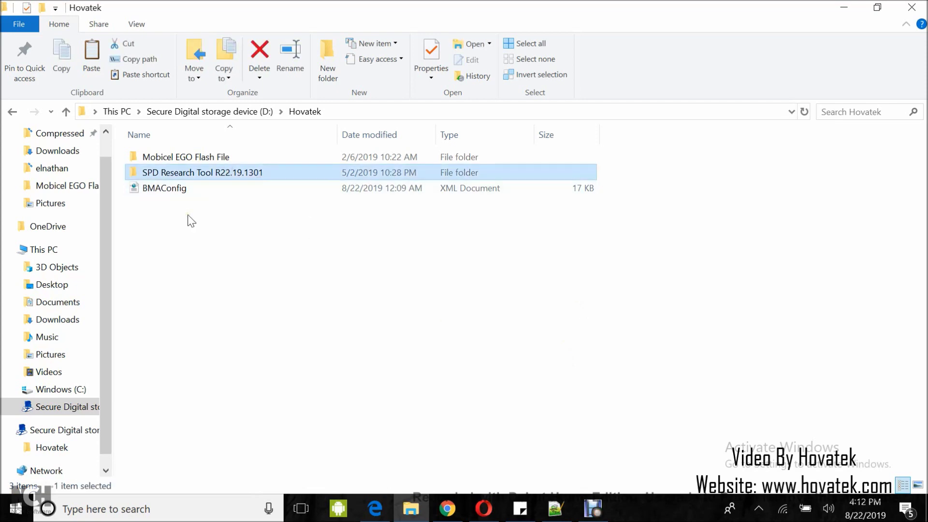
click(194, 155)
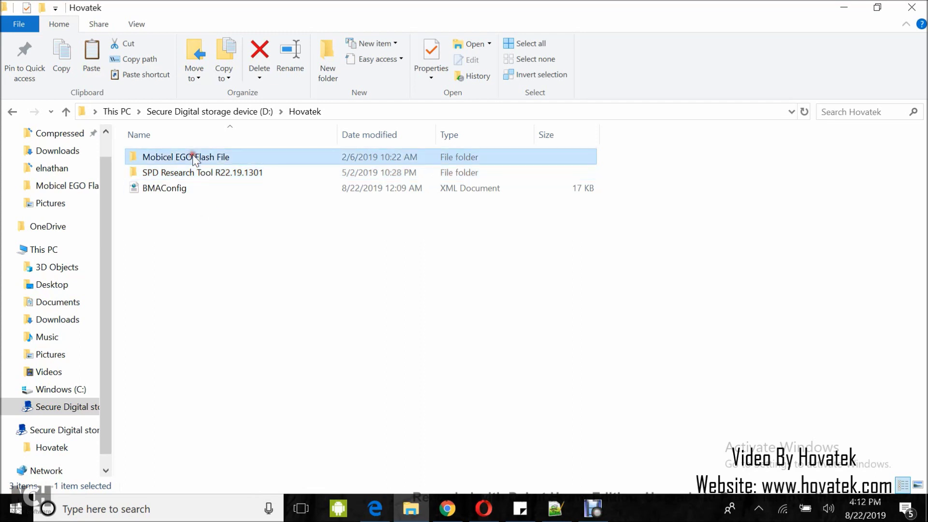
double_click(192, 154)
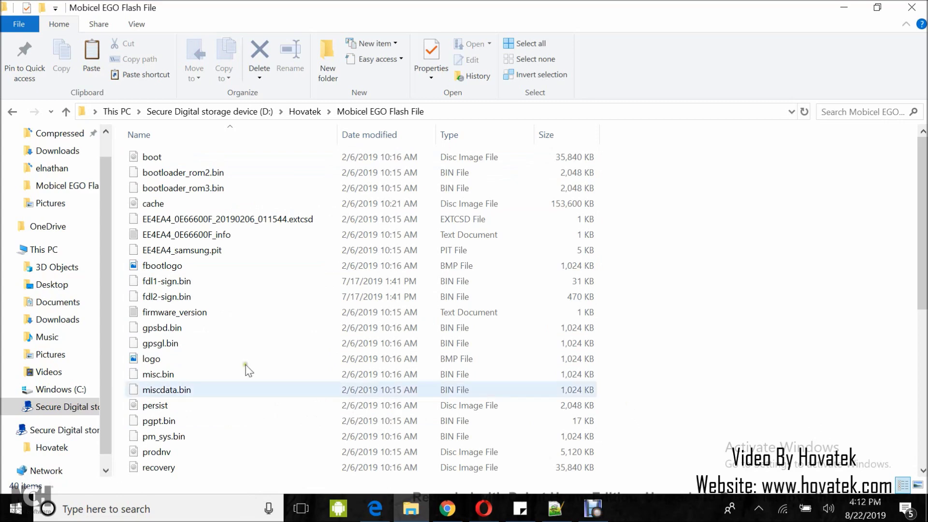
Step: Review fdl1-sign.bin, fdl2-sign.bin, boot, cache, persist, prodnv and recovery, copying recovery
click(169, 284)
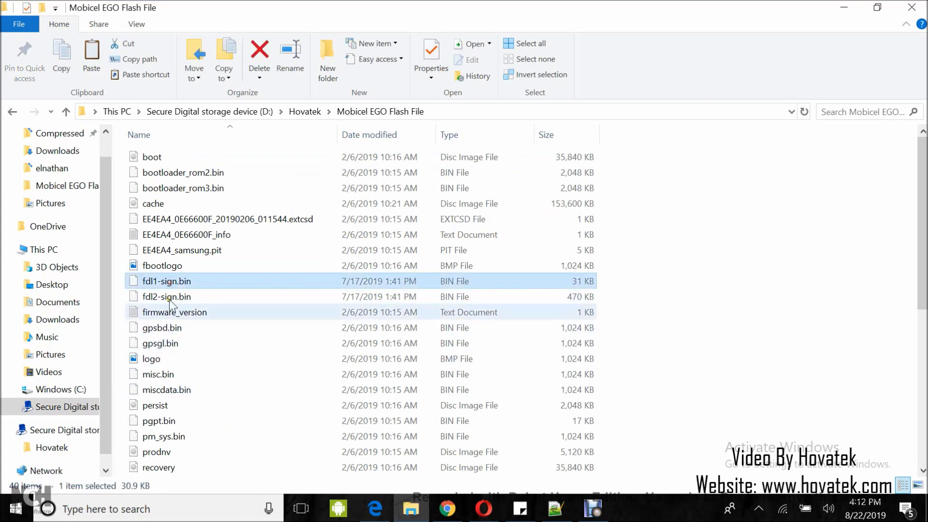
click(165, 298)
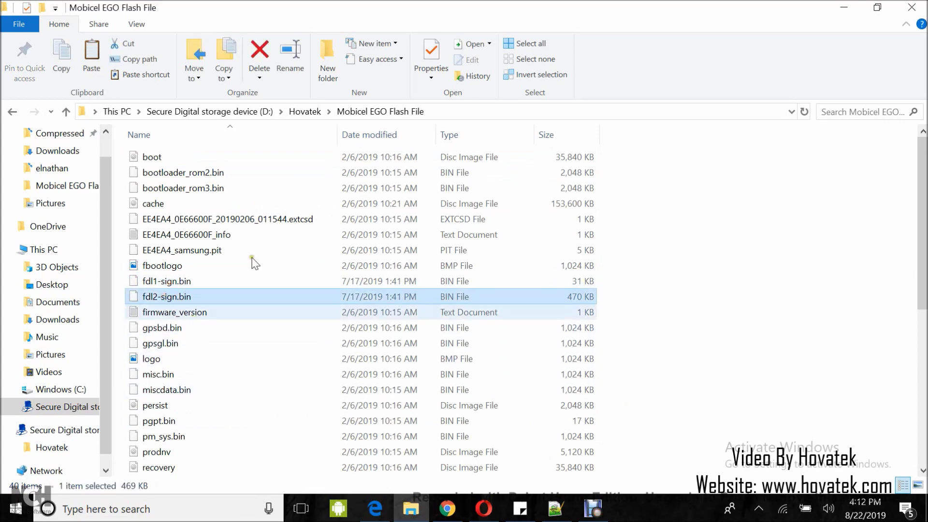
click(156, 157)
click(161, 204)
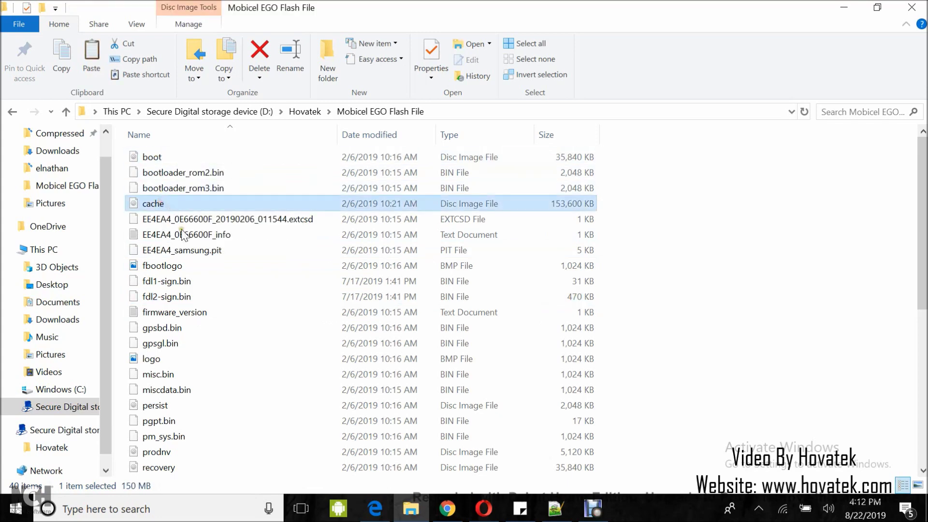
click(155, 406)
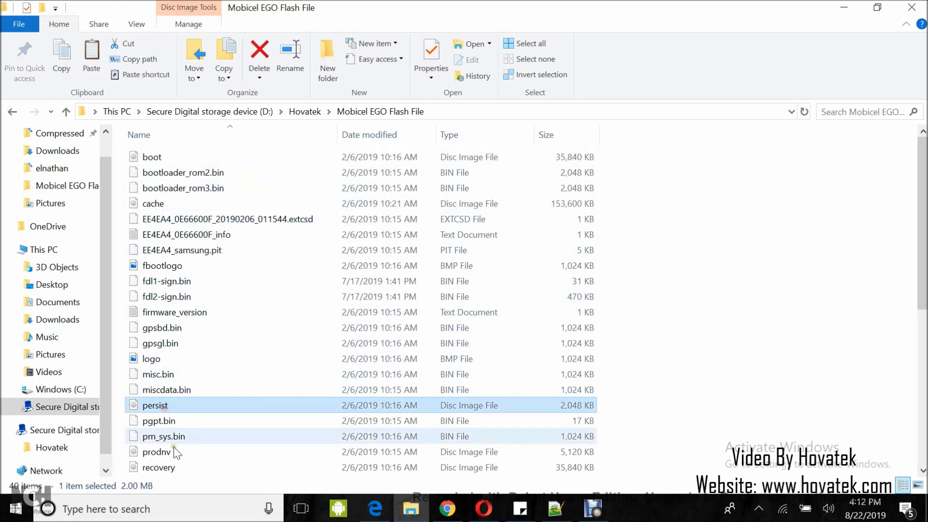
click(164, 452)
click(245, 466)
key(ctrl+c)
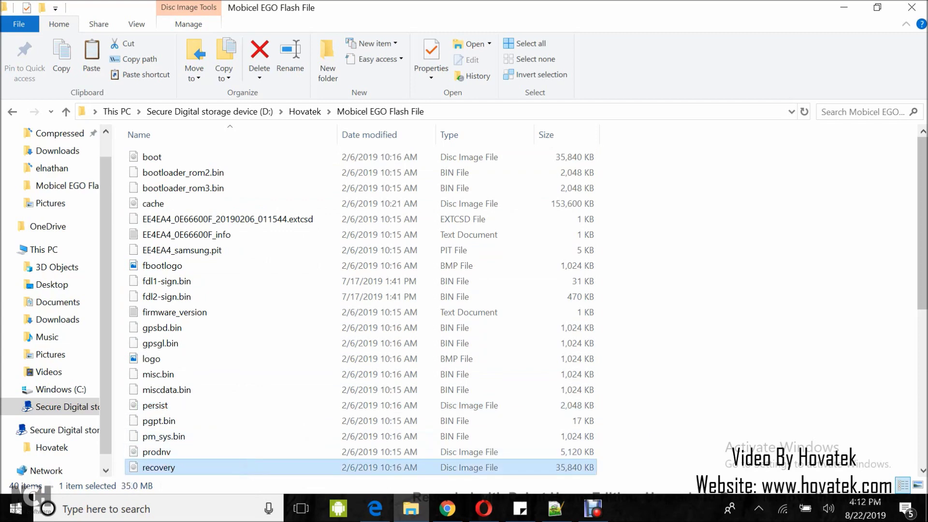
Step: Review the system, vbmeta, vendor, fbootlogo and logo images, then return to Hovatek
scroll(266, 311, down, 6)
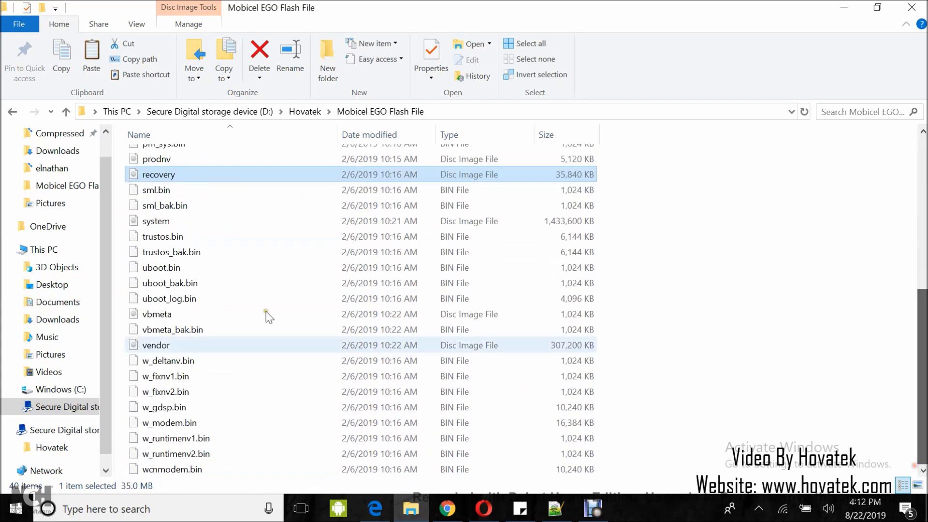
click(155, 221)
click(154, 315)
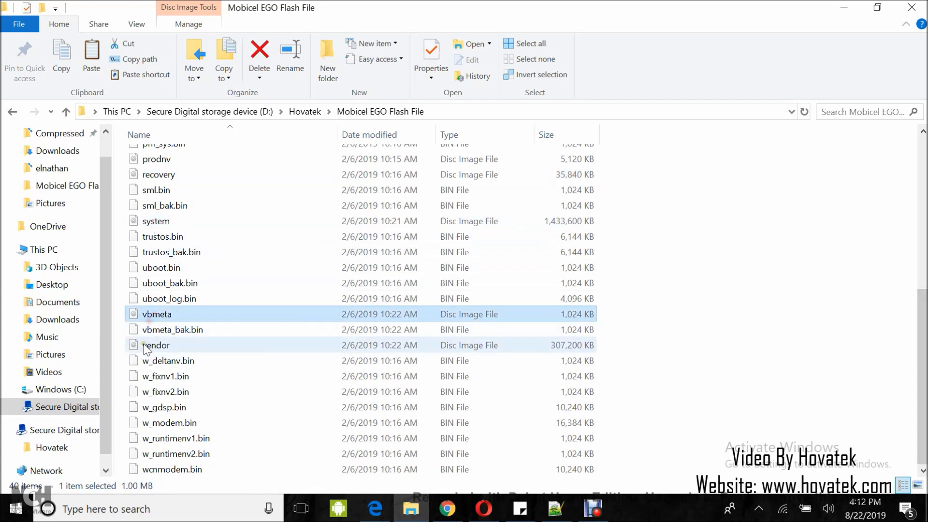
click(154, 345)
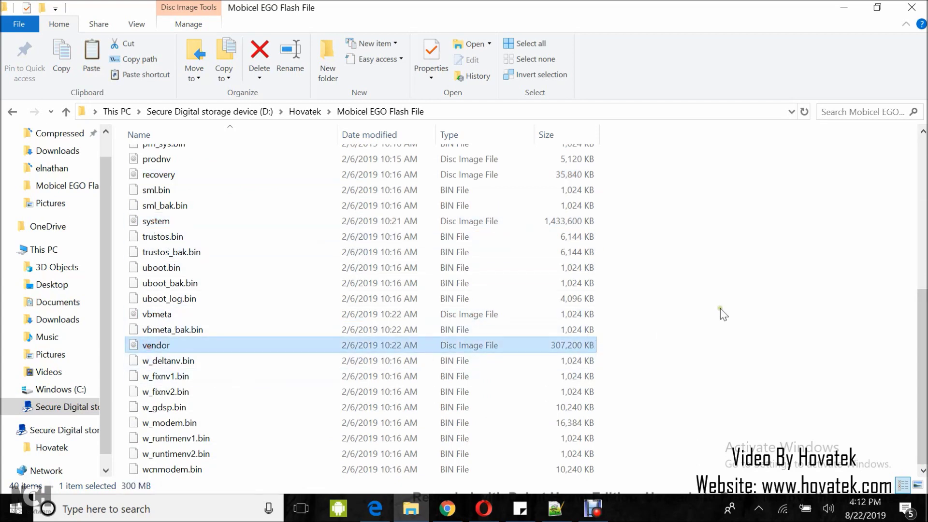
scroll(208, 299, up, 6)
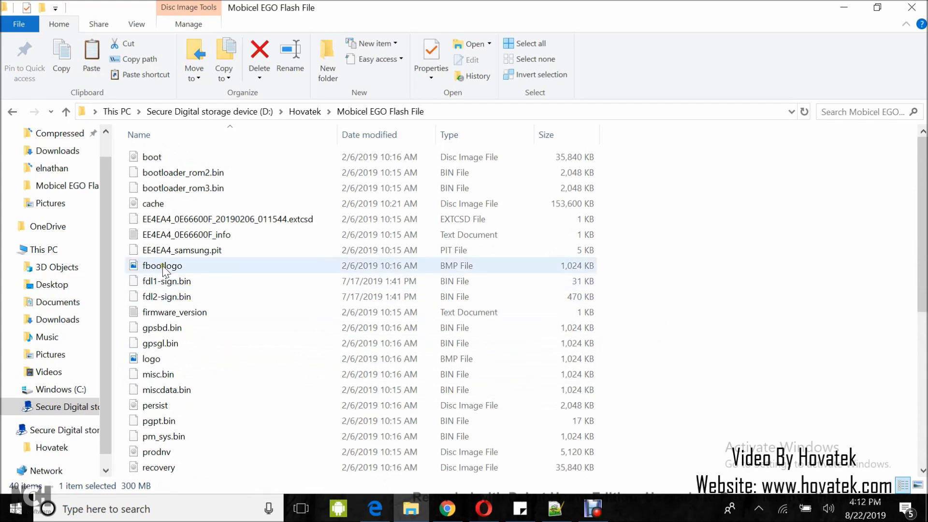
click(165, 266)
click(162, 361)
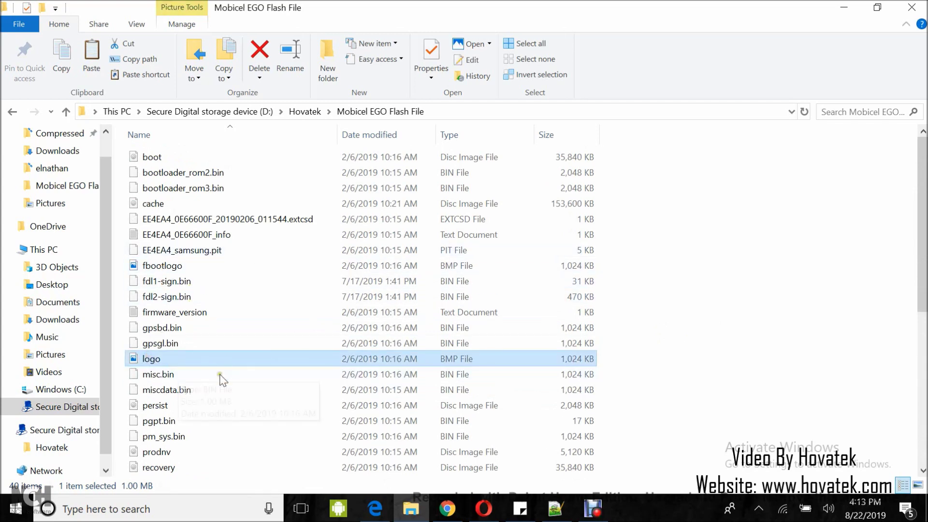
click(301, 115)
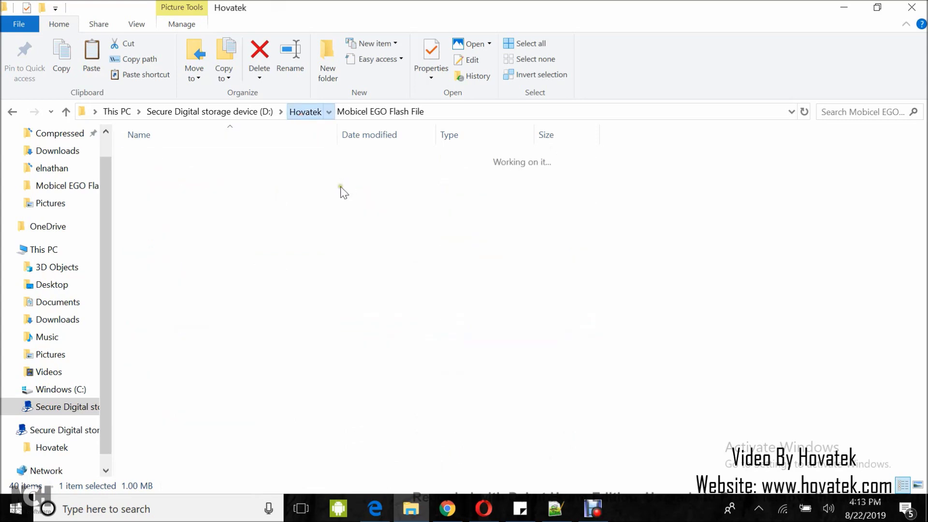
Step: Copy BMAConfig from Hovatek into SPD Research Tool R22.19.1301, replacing the existing one
click(164, 186)
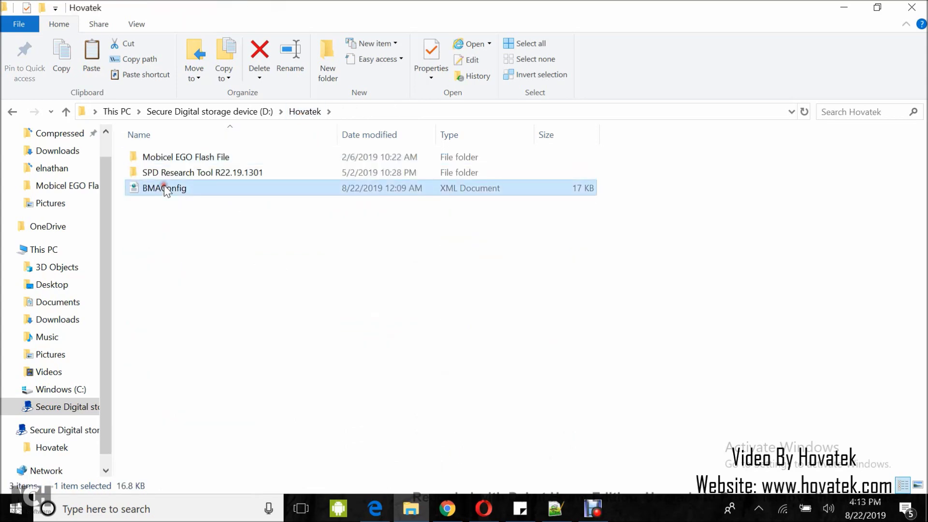
right_click(164, 187)
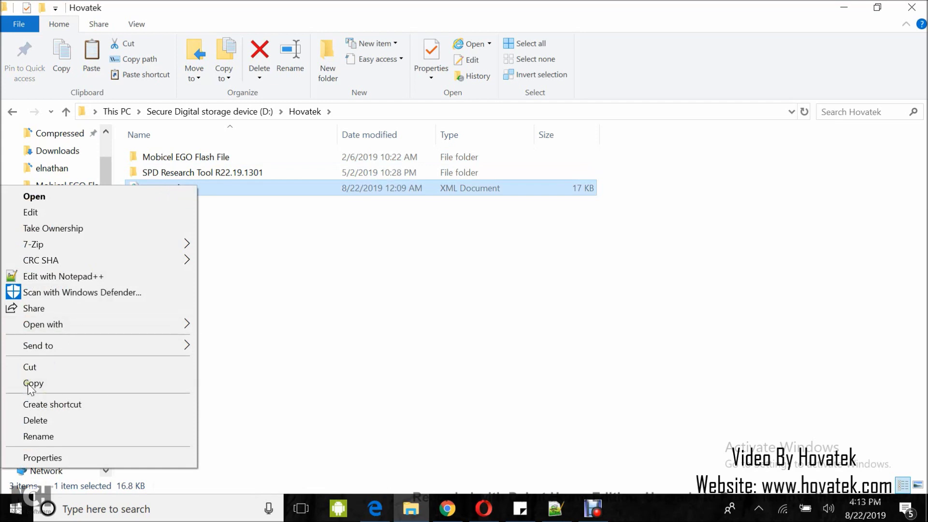
click(29, 382)
double_click(182, 172)
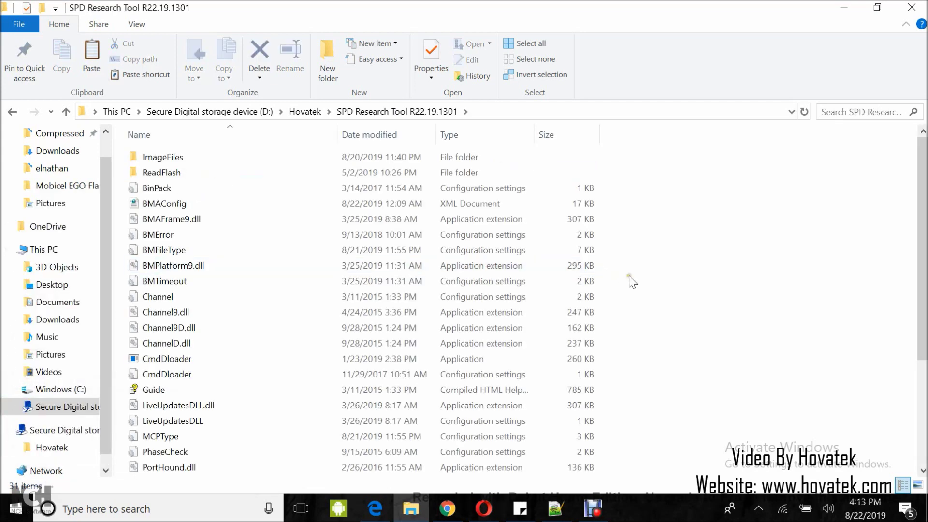
right_click(650, 279)
click(521, 383)
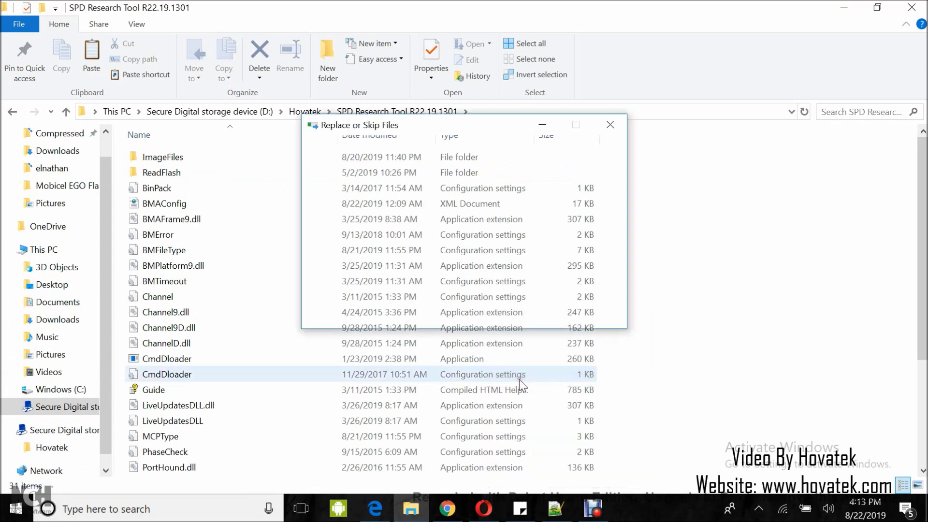
click(415, 218)
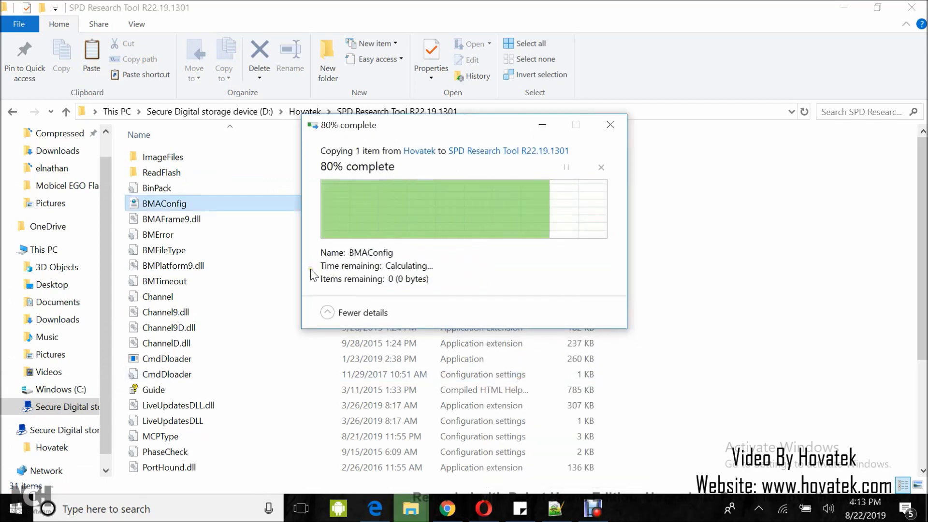
Step: Launch ResearchDownload.exe and go back to the Hovatek folder
scroll(329, 325, down, 2)
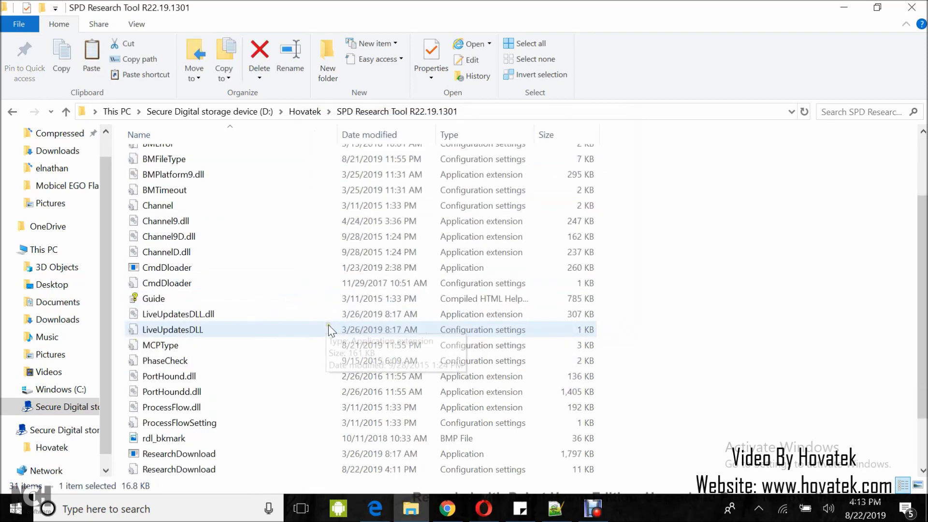
scroll(329, 328, down, 1)
double_click(178, 390)
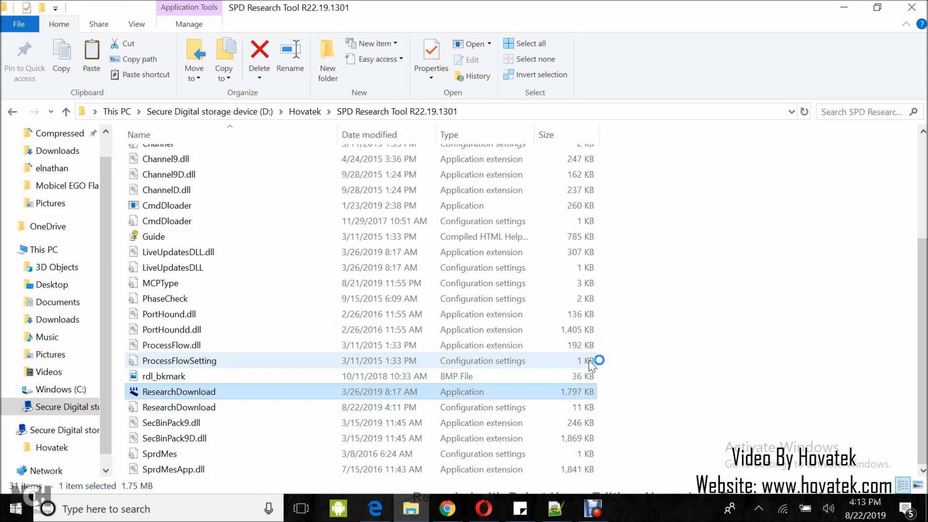
click(316, 119)
Step: Reopen Mobicel EGO Flash File and bring the ResearchDownload window forward, moved down and right
click(175, 156)
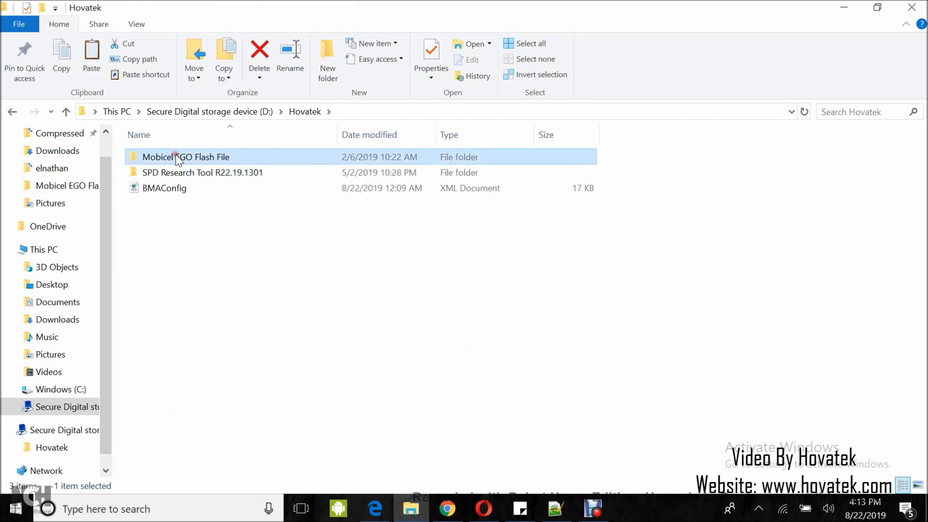
double_click(176, 156)
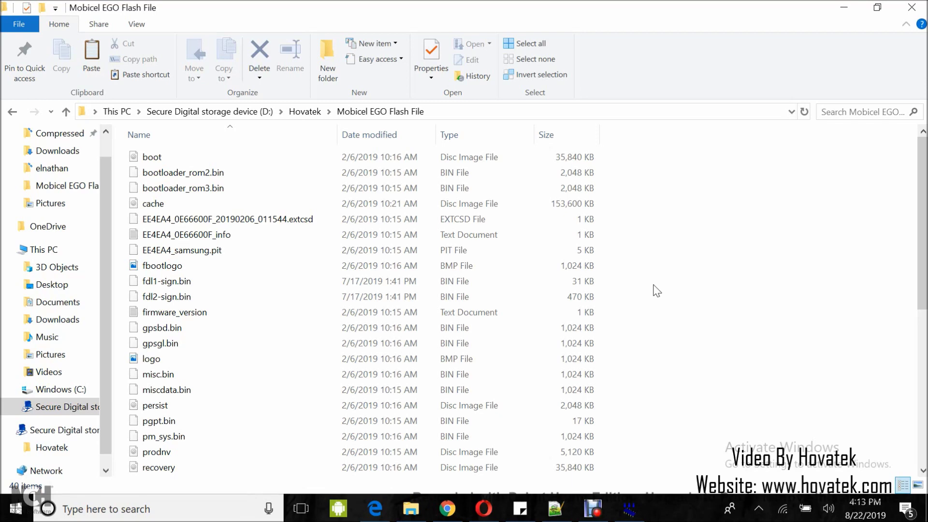
click(629, 509)
drag(442, 88, 576, 140)
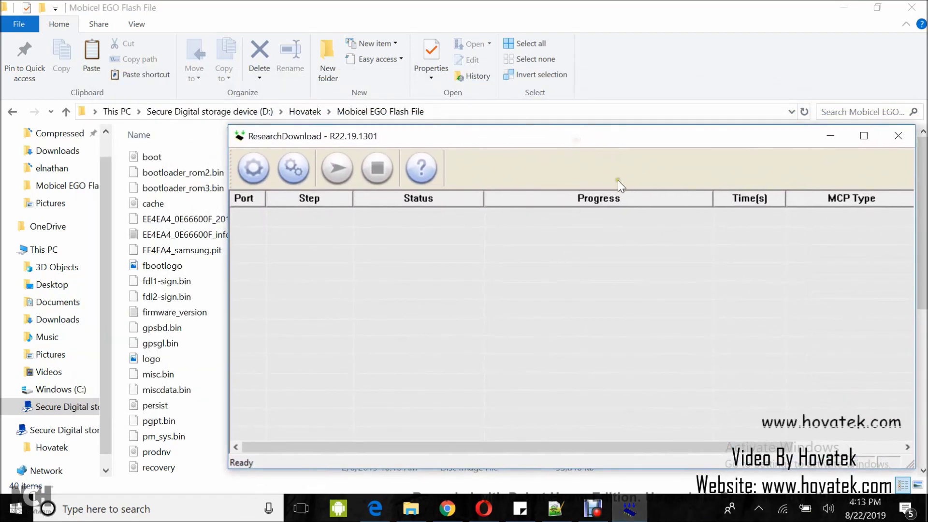
Step: Show ResearchDownload's Download settings dialog via the gear button and move it left
click(294, 168)
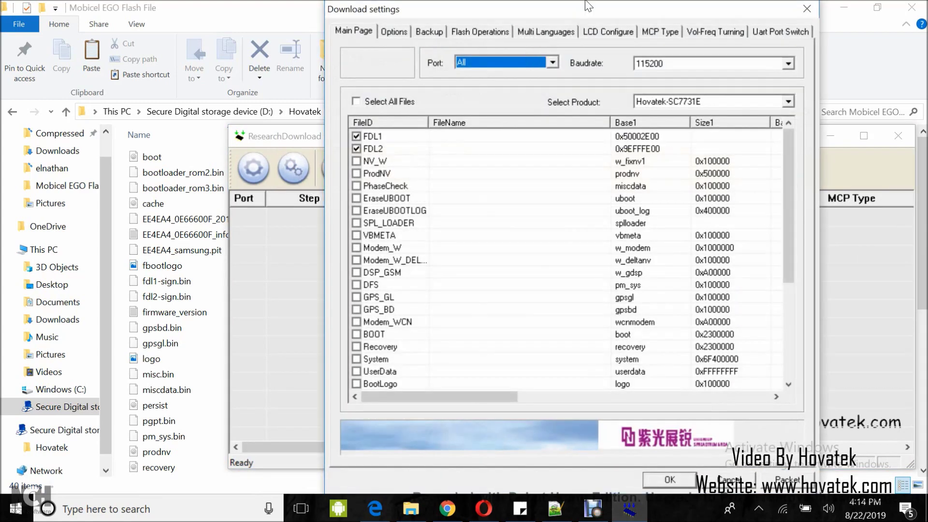
drag(588, 6, 519, 6)
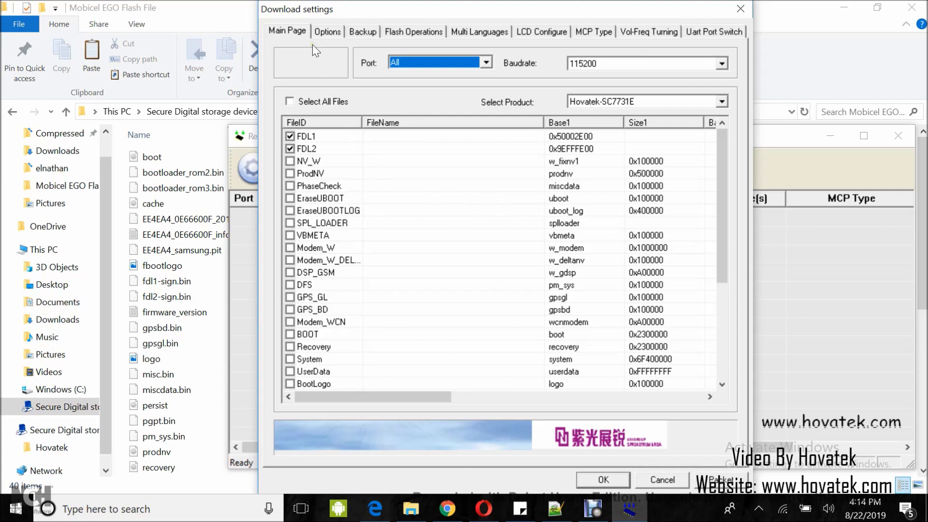
Step: Load fdl1-sign.bin from the Mobicel EGO Flash File folder as the FDL1 file
click(395, 138)
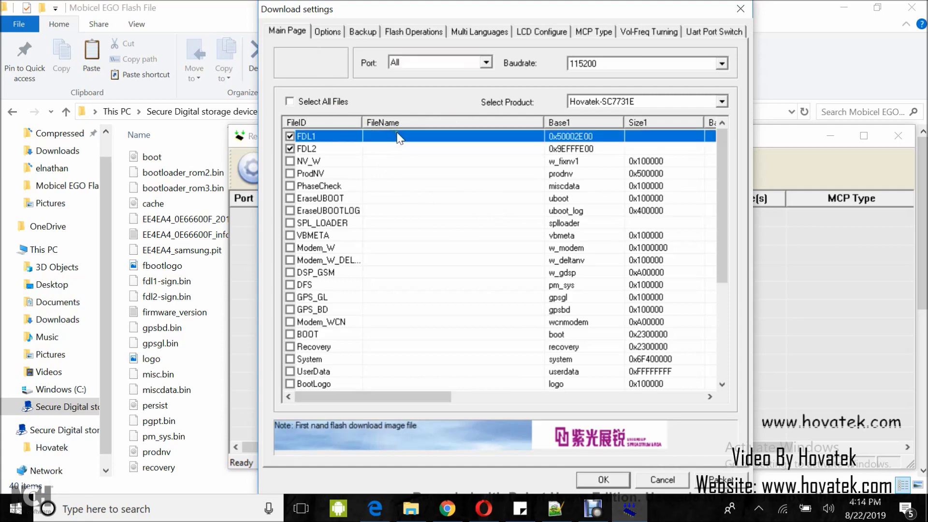
click(531, 138)
click(535, 136)
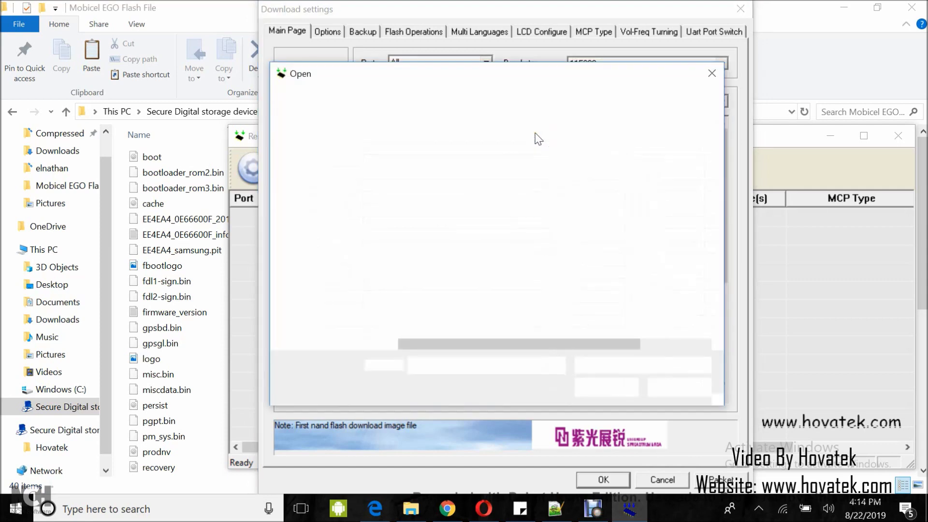
double_click(466, 161)
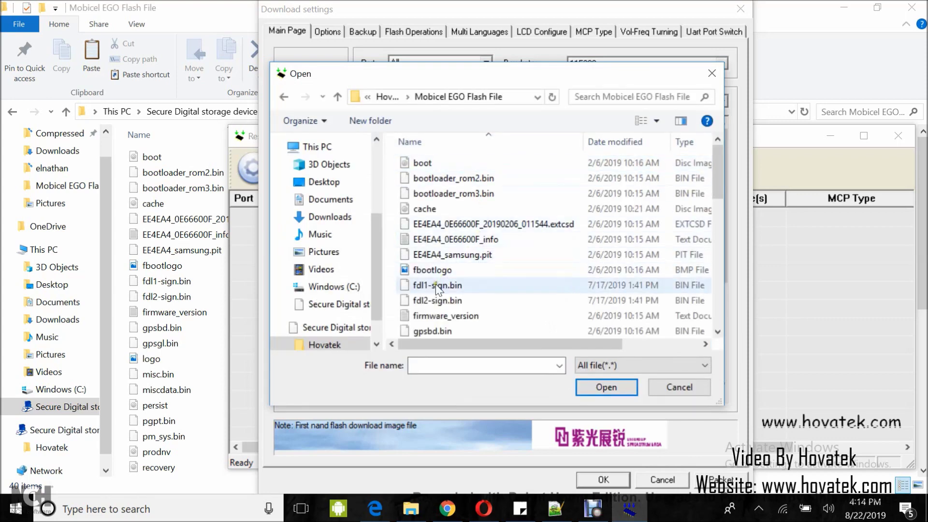
click(437, 285)
click(594, 385)
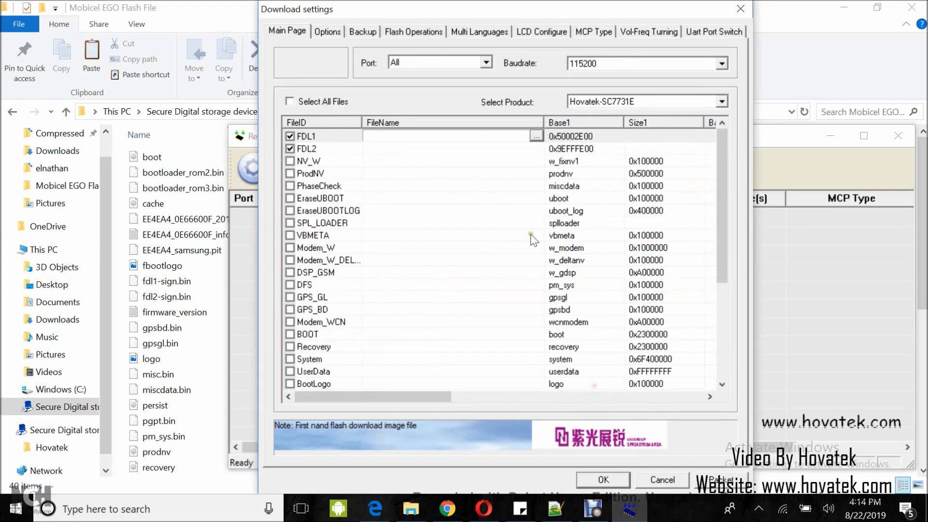
Step: Load fdl2-sign.bin as the FDL2 file
click(529, 149)
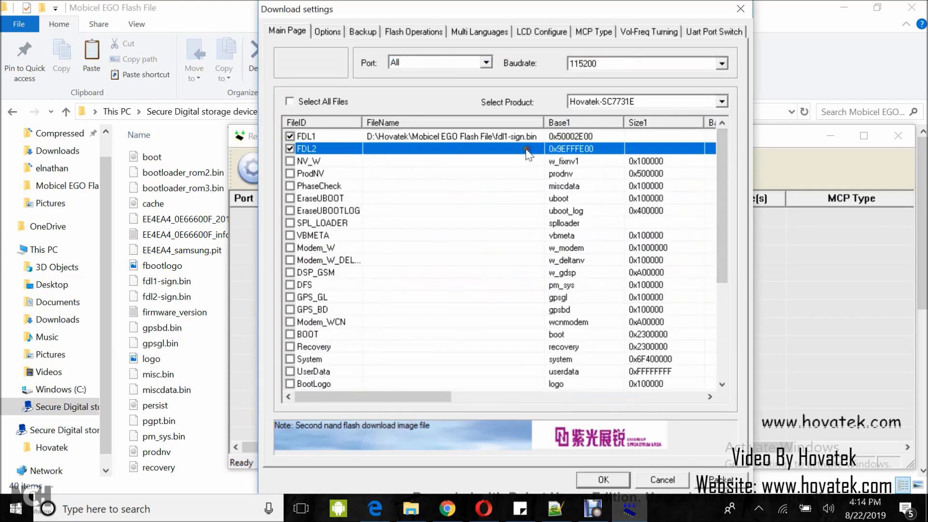
click(516, 150)
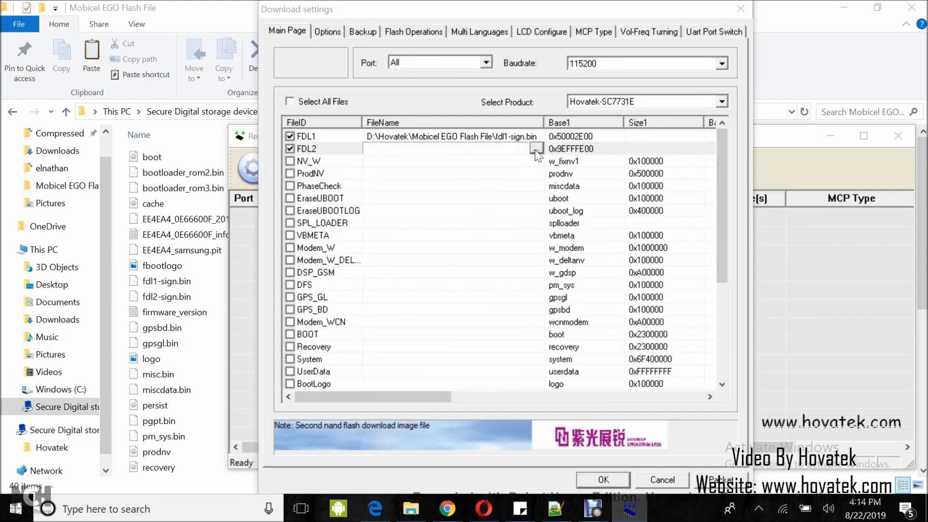
click(535, 148)
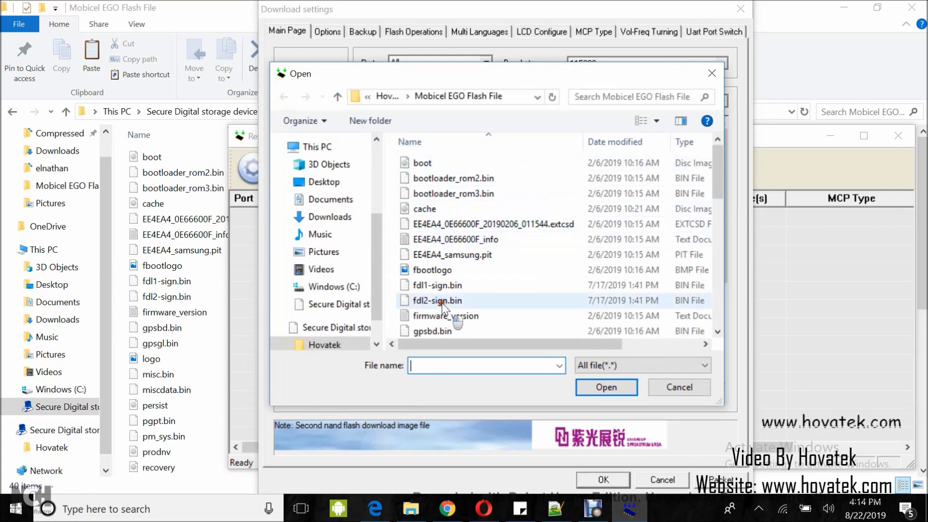
click(442, 300)
click(623, 389)
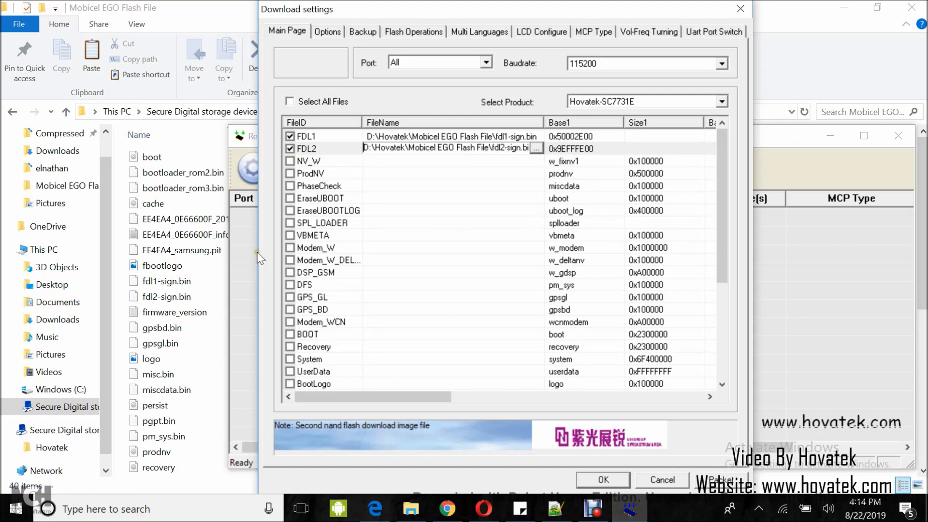
Step: Tick NV_W and assign it w_fixnv1.bin from the flash files
scroll(175, 411, down, 2)
scroll(173, 411, down, 4)
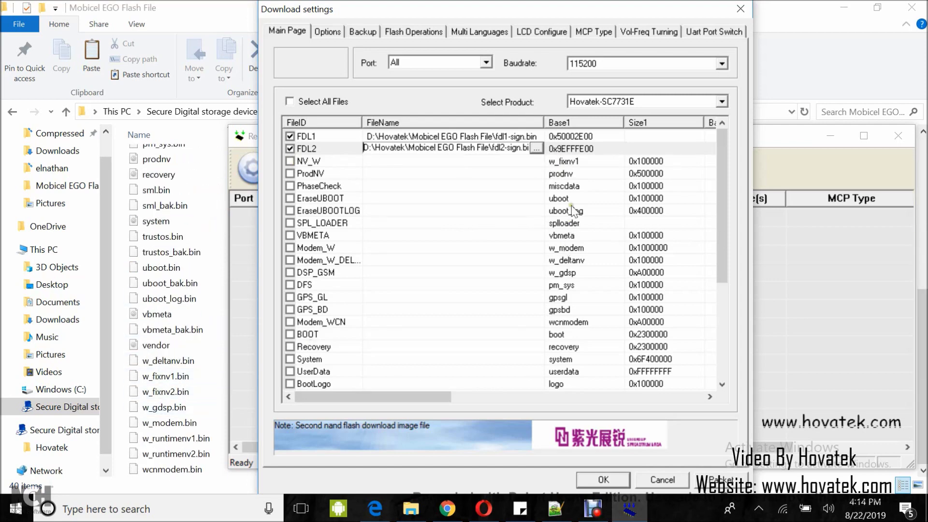
click(572, 162)
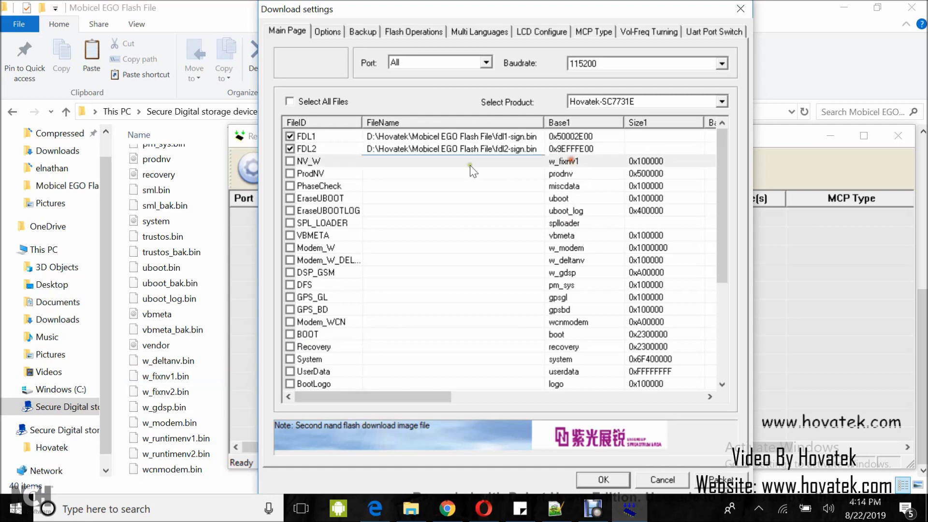
click(290, 161)
click(505, 163)
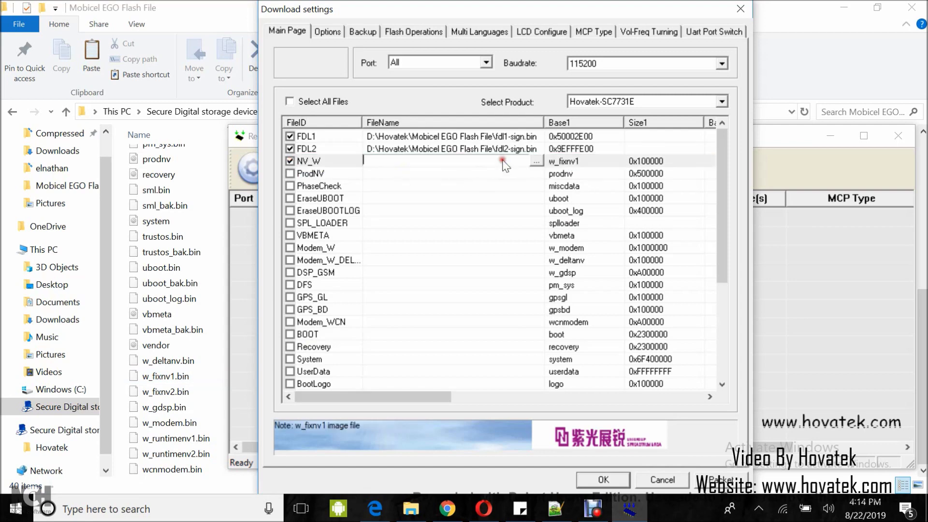
click(536, 161)
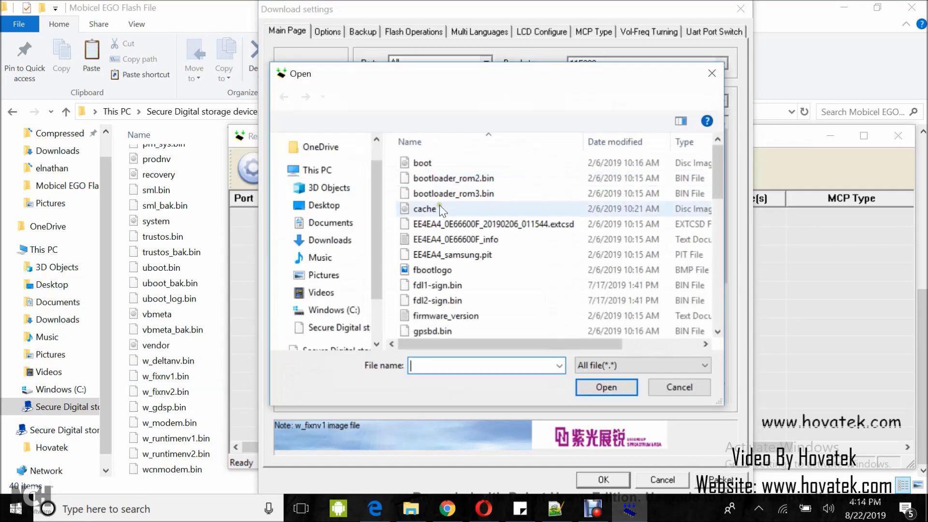
scroll(440, 213, down, 5)
scroll(442, 227, down, 5)
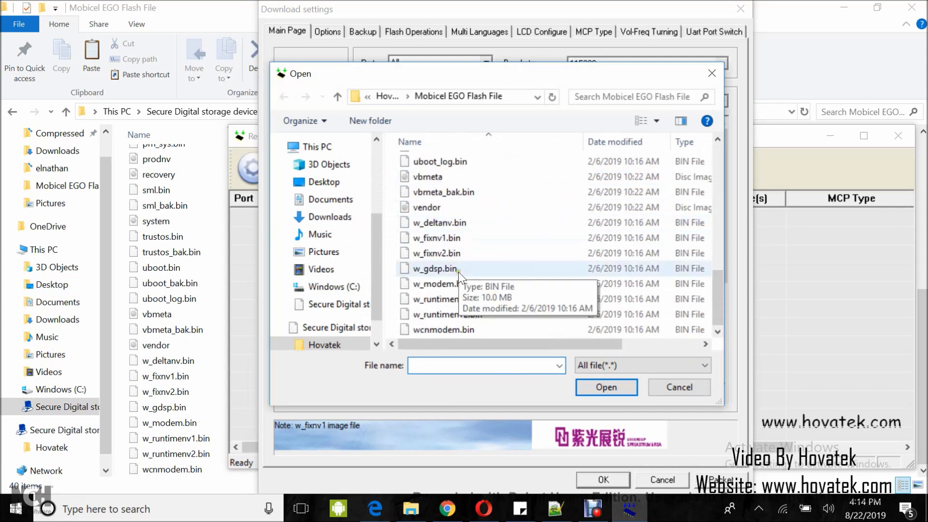
click(449, 239)
click(606, 387)
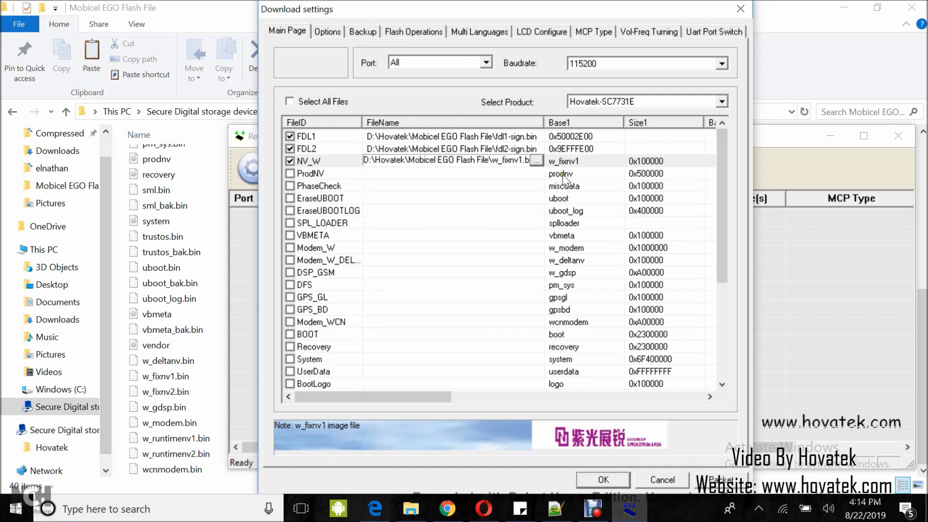
scroll(194, 365, up, 4)
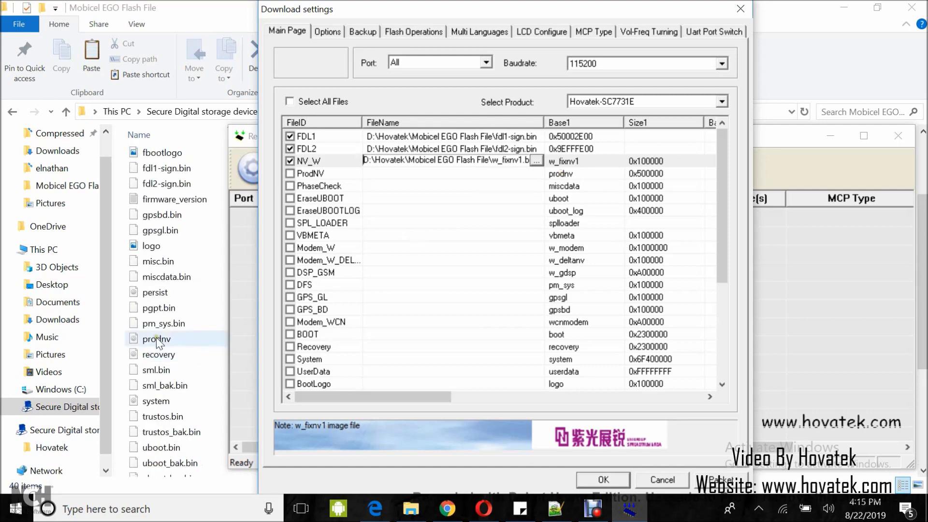
Step: Tick ProdNV and assign it the prodnv image
click(498, 173)
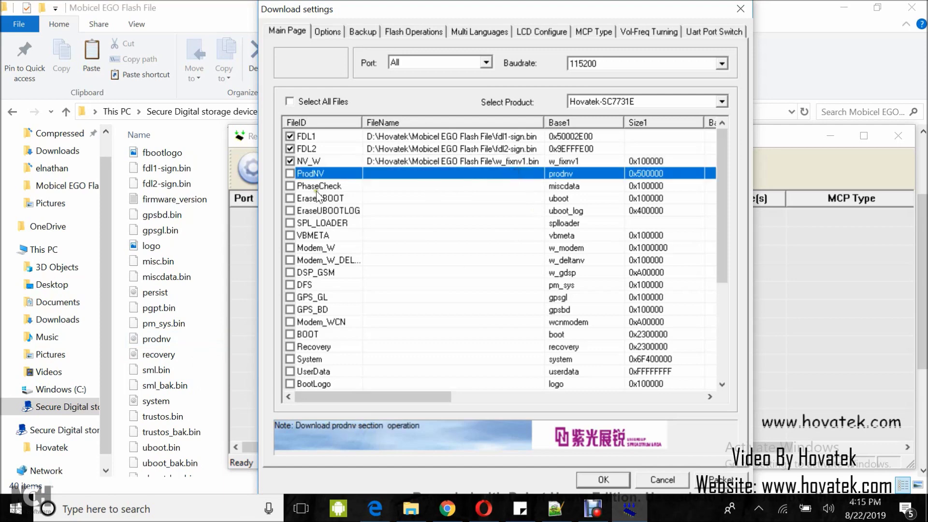
click(290, 173)
click(480, 173)
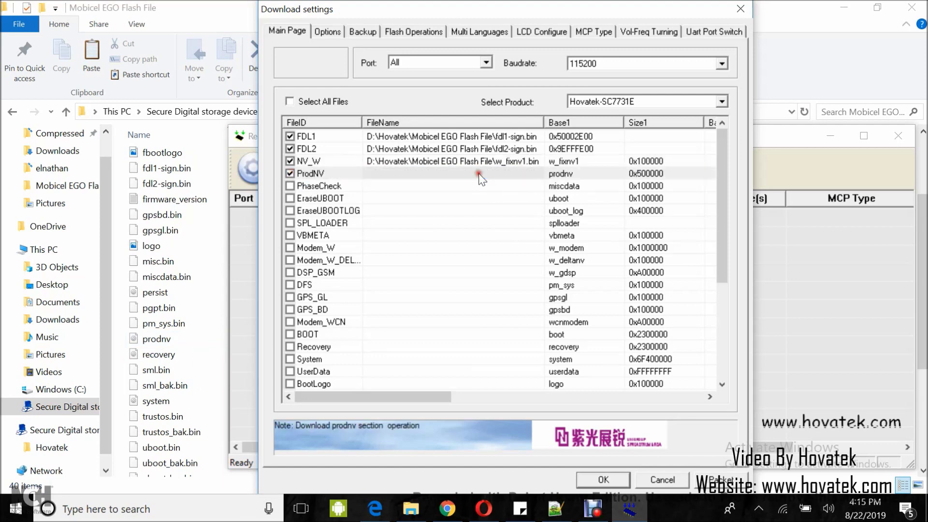
click(536, 173)
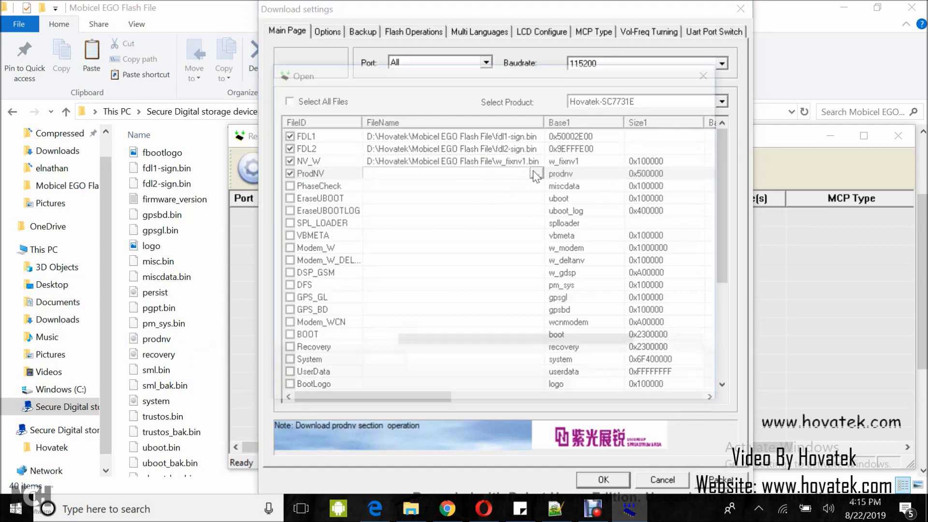
scroll(445, 227, down, 5)
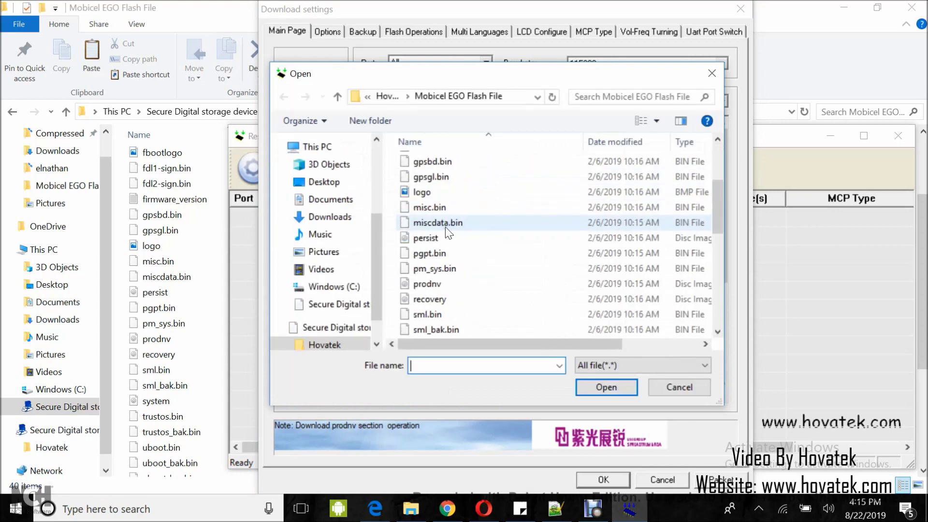
click(429, 238)
click(606, 386)
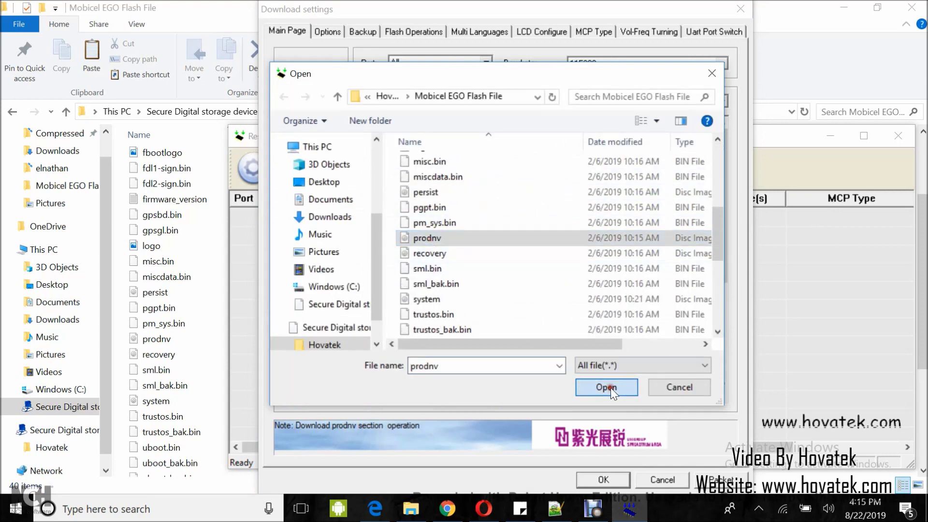
Step: Tick the PhaseCheck and EraseUBOOT entries
click(450, 188)
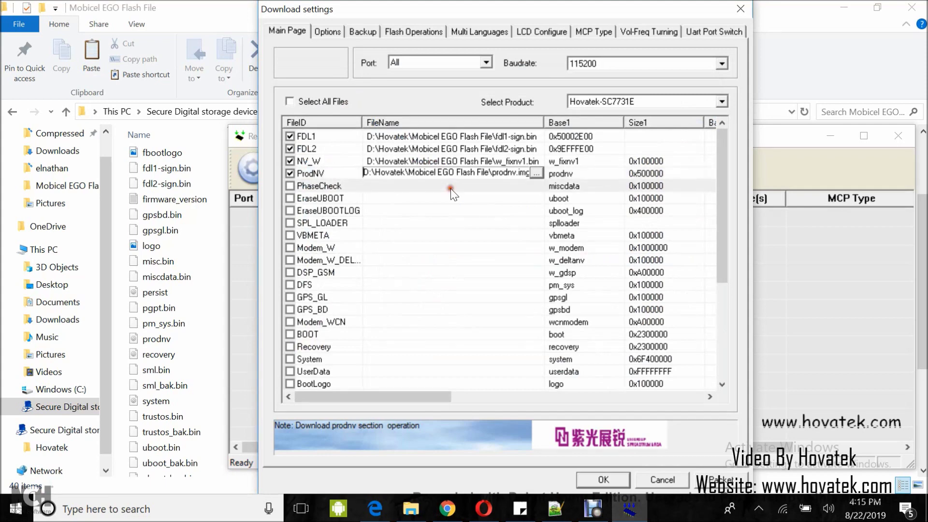
click(289, 186)
click(291, 198)
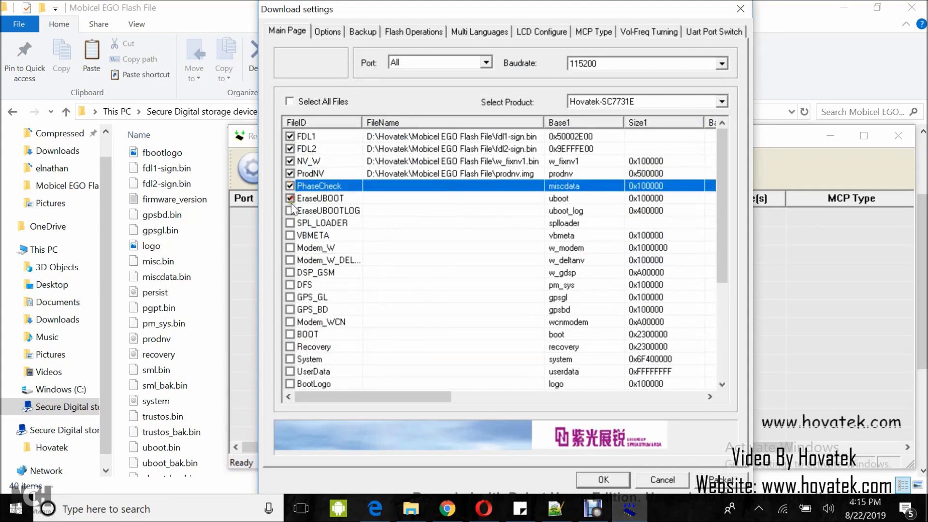
click(564, 222)
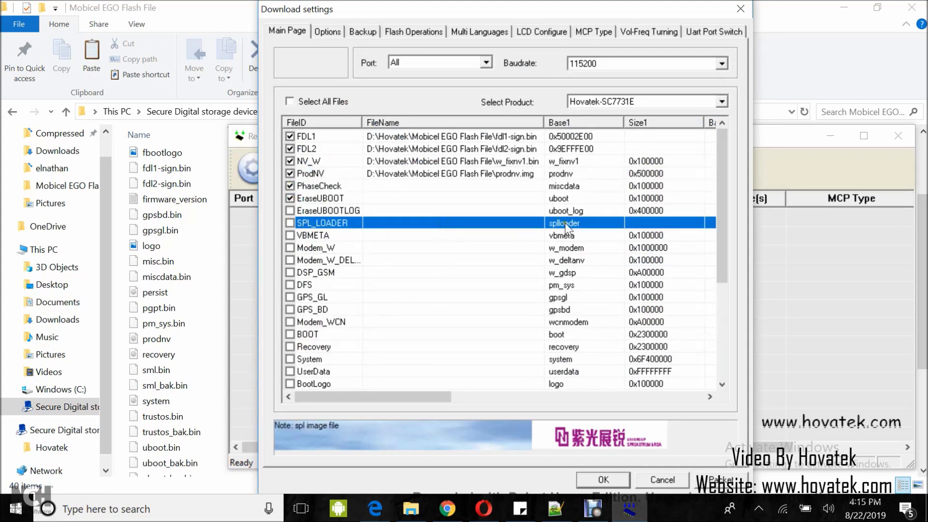
scroll(176, 295, down, 2)
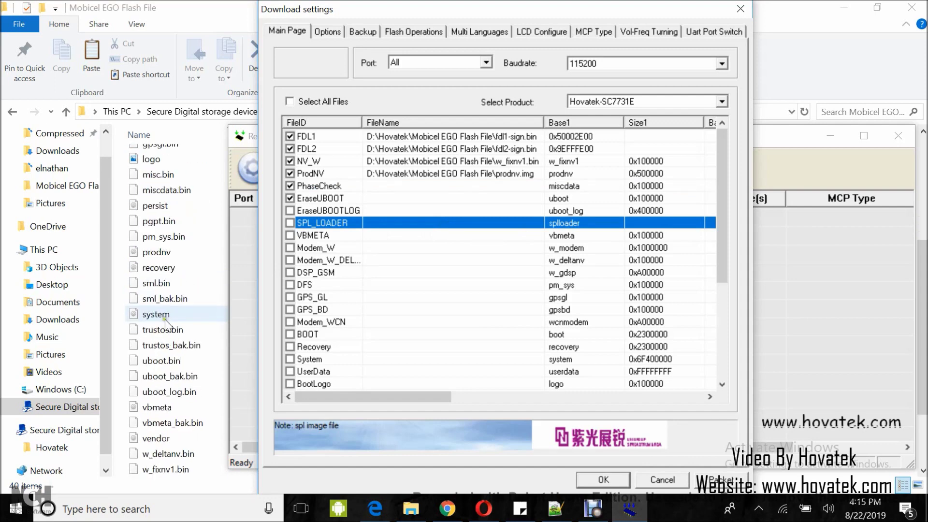
Step: Tick VBMETA and assign it the vbmeta image
click(549, 235)
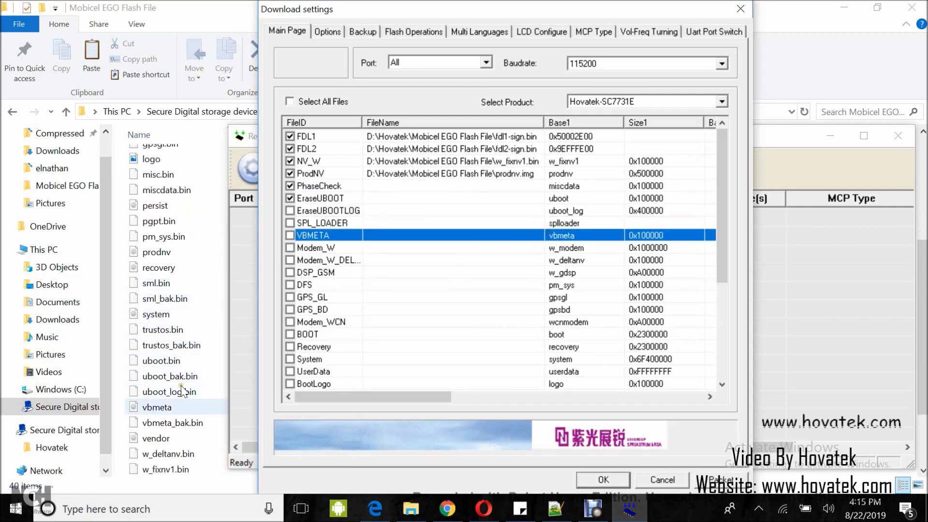
click(290, 235)
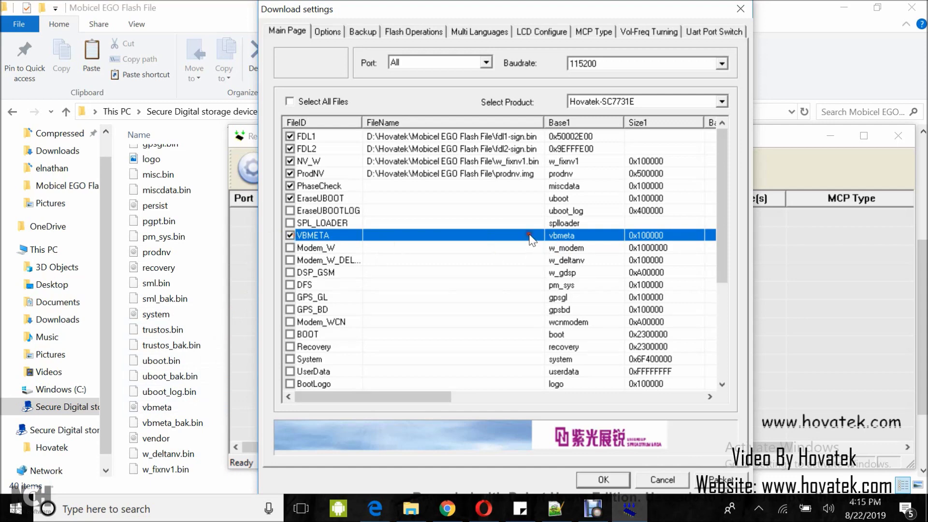
click(531, 237)
click(534, 235)
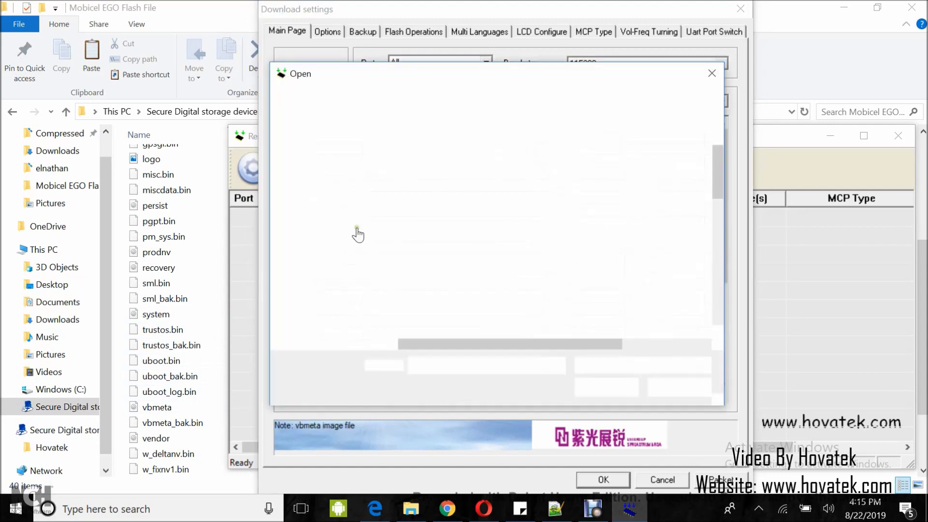
scroll(430, 253, down, 4)
scroll(451, 267, down, 2)
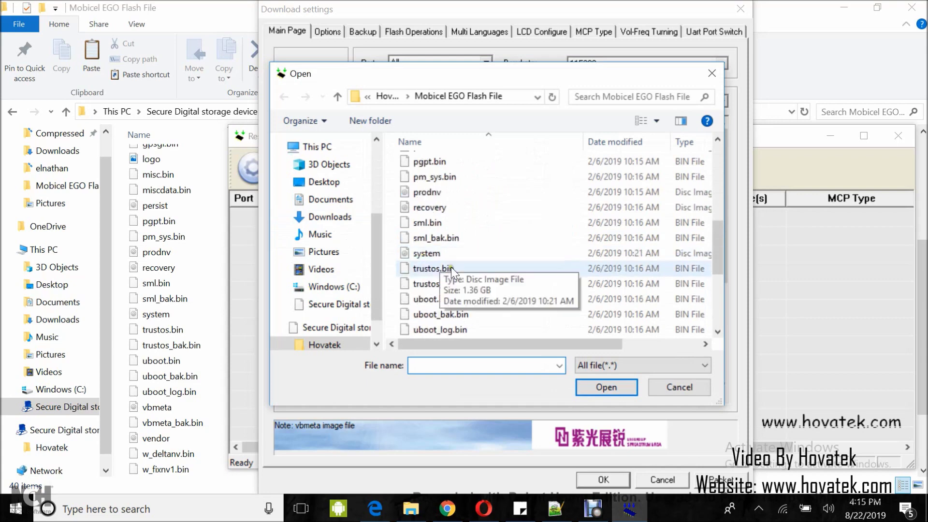
scroll(451, 268, down, 2)
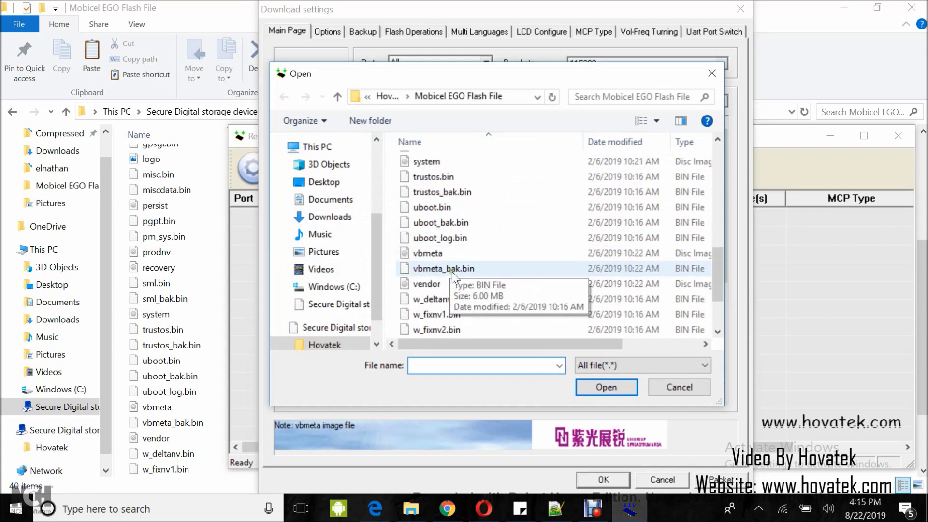
click(428, 254)
click(606, 386)
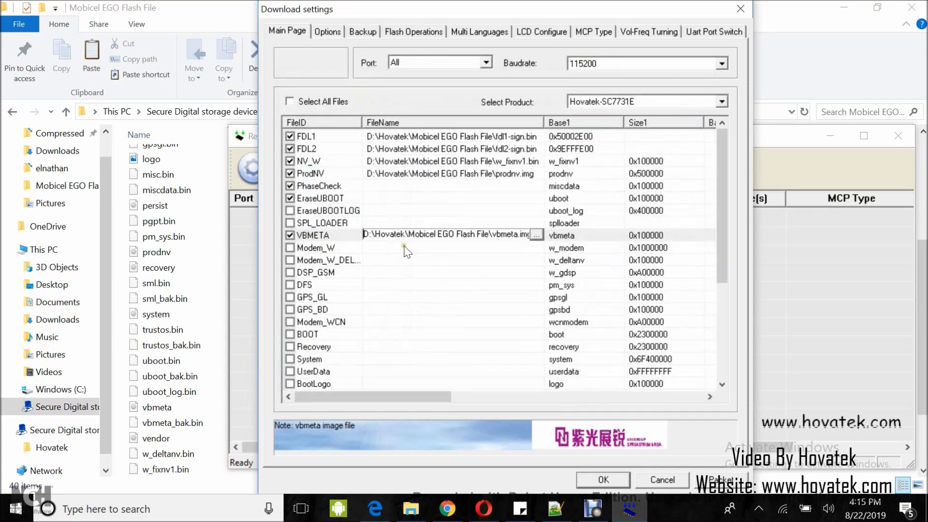
click(362, 252)
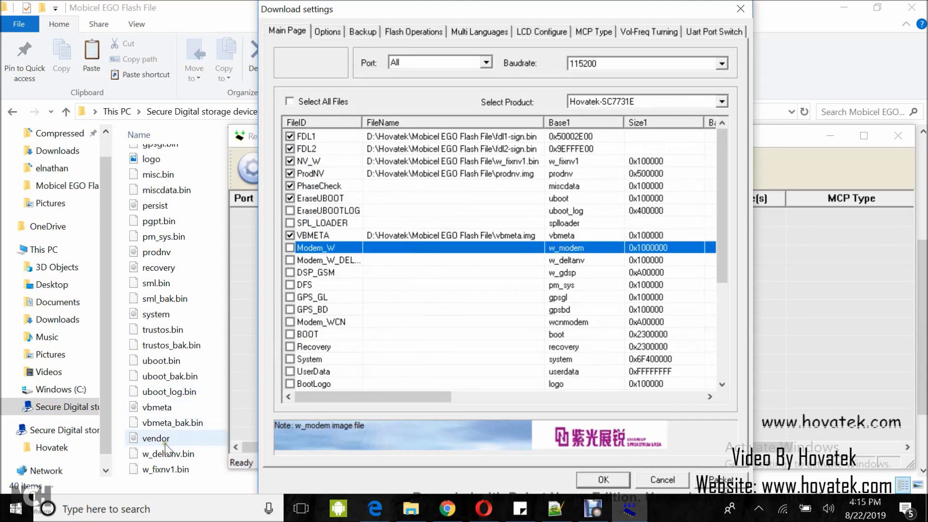
Step: Tick Modem_W and assign it w_modem.bin
scroll(166, 419, down, 2)
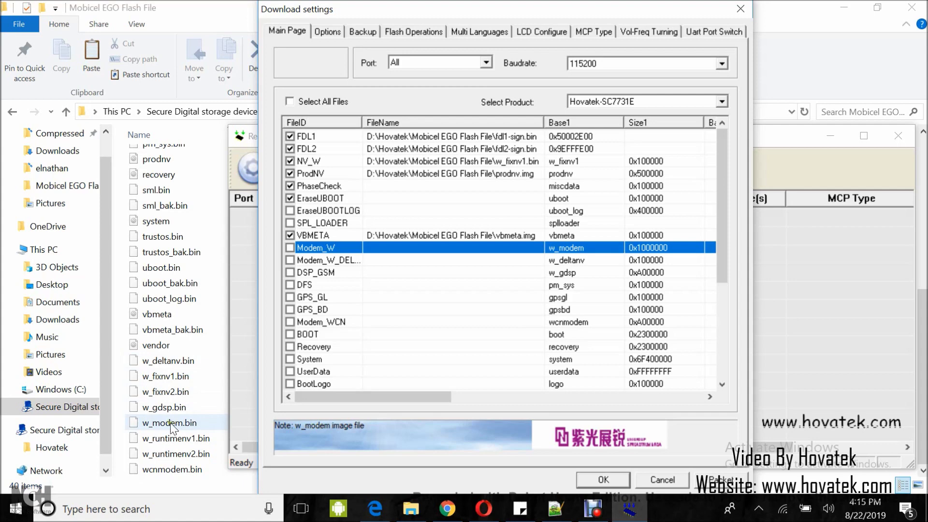
click(290, 247)
click(515, 248)
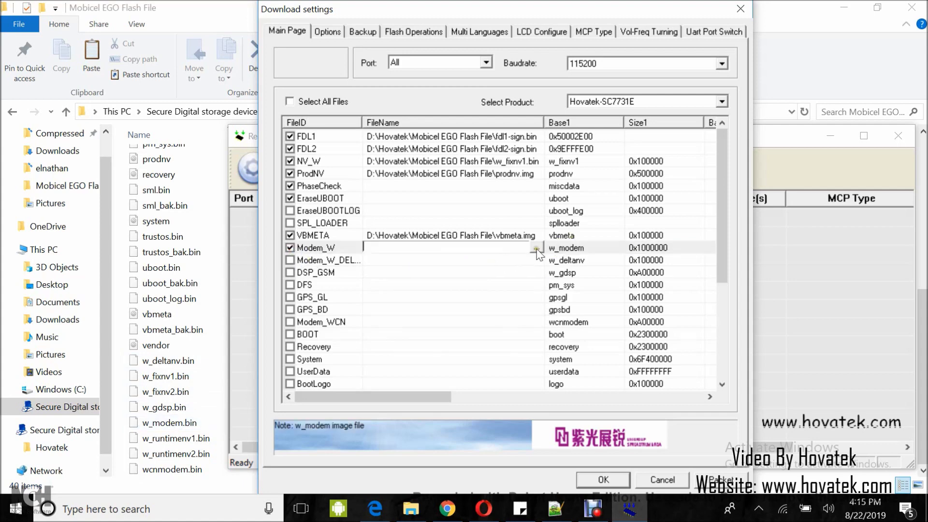
click(536, 248)
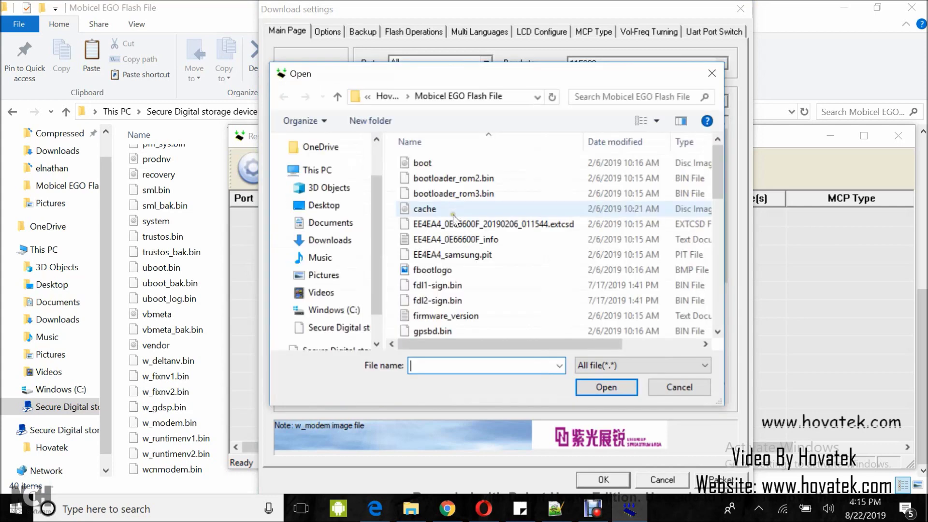
scroll(462, 237, down, 6)
scroll(464, 238, down, 3)
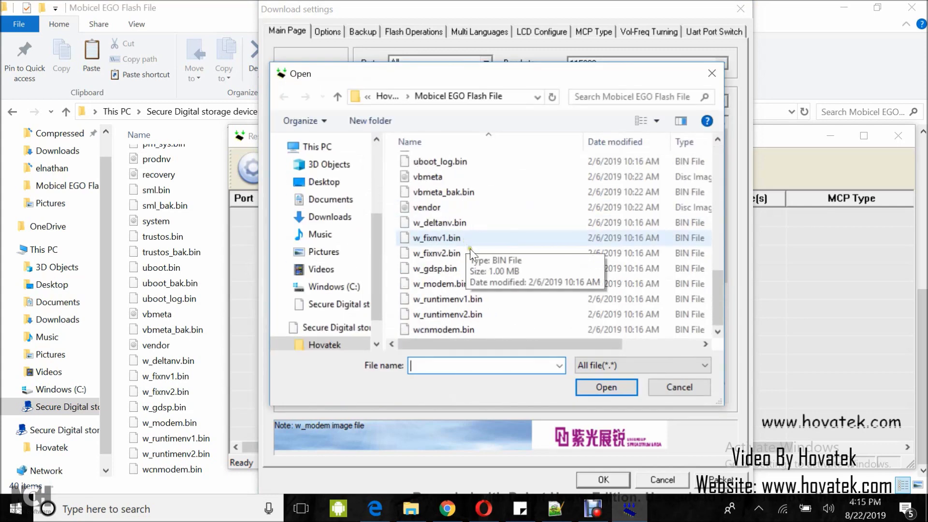
click(428, 287)
click(595, 386)
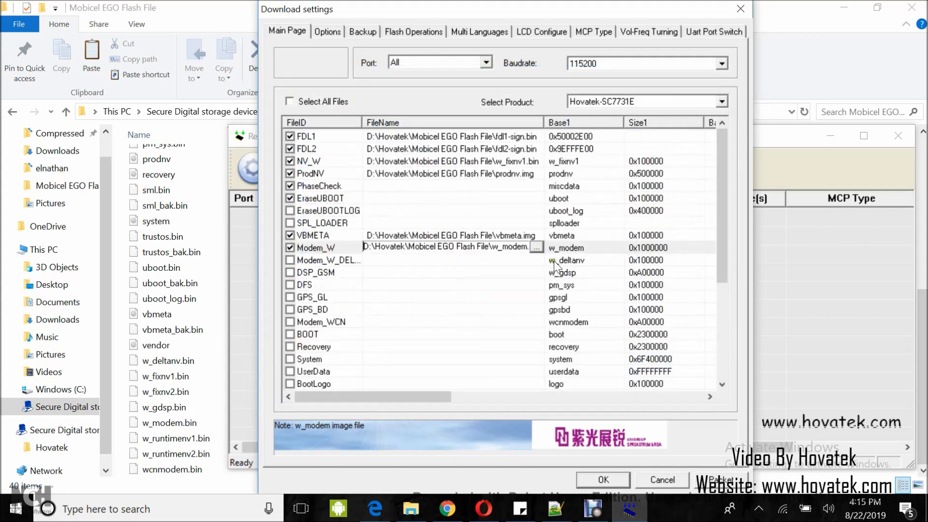
Step: Tick Modem_W_DELTANV and assign it w_deltanv.bin
click(554, 261)
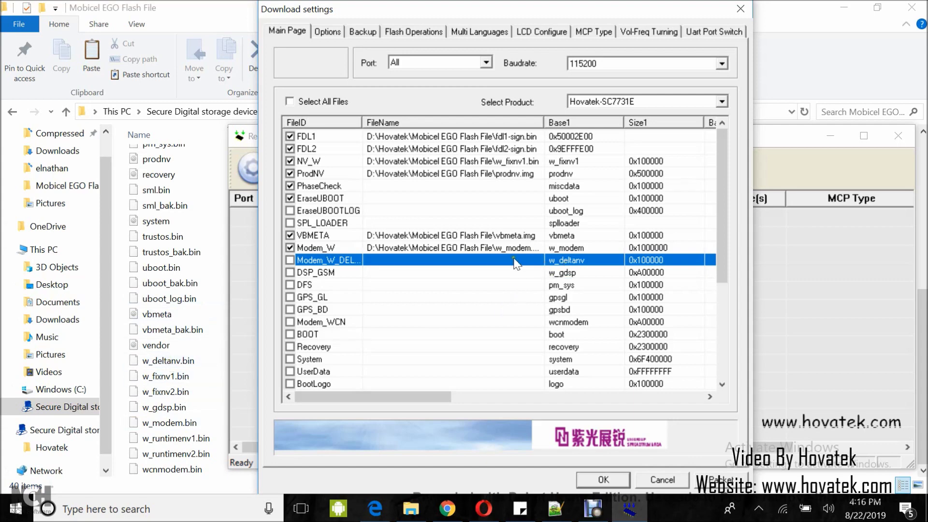
click(290, 260)
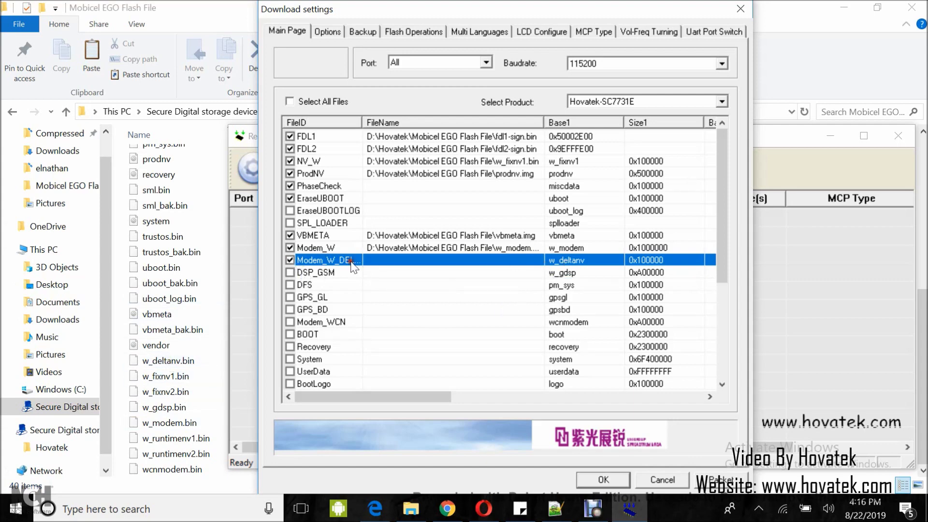
click(522, 263)
click(536, 260)
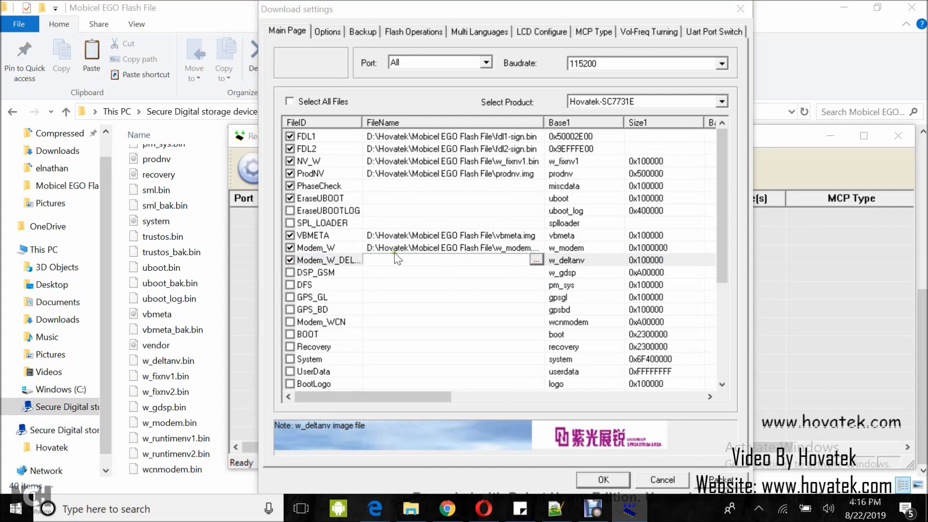
scroll(476, 259, down, 4)
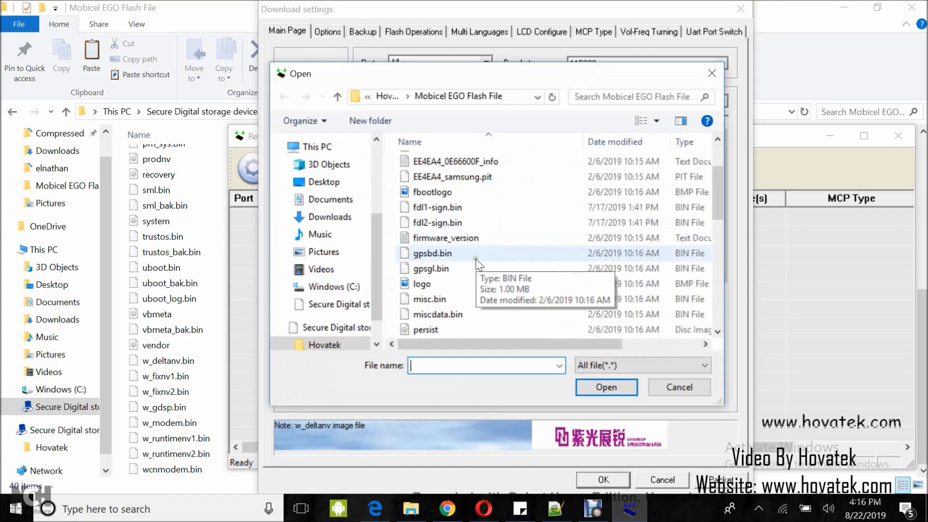
scroll(475, 261, down, 3)
scroll(479, 264, down, 1)
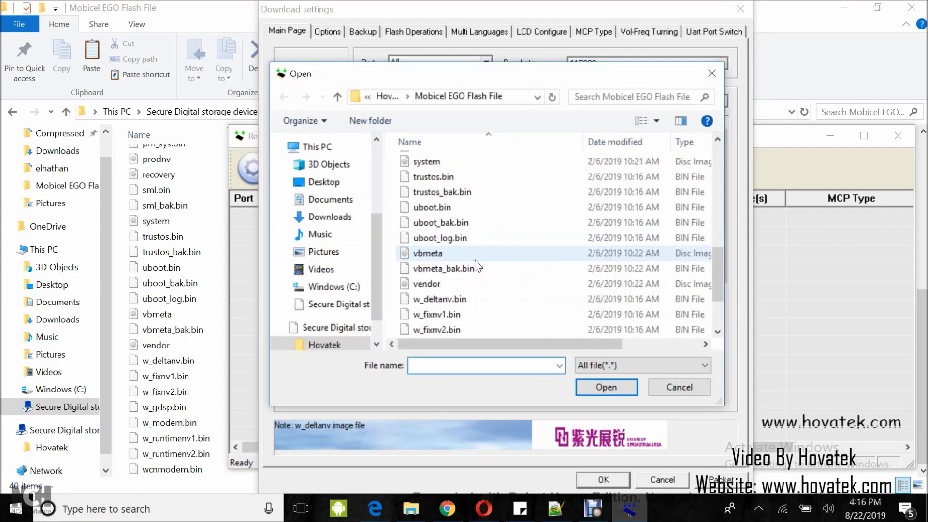
click(436, 299)
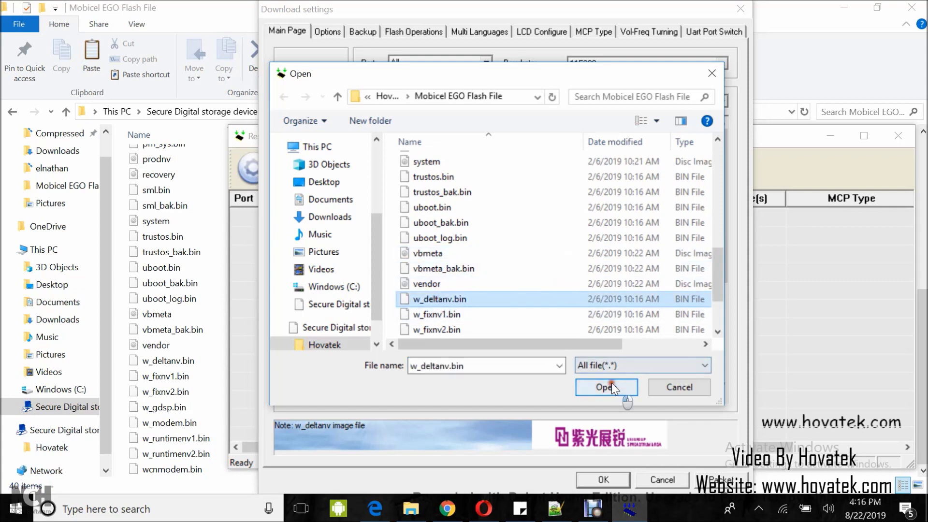
click(611, 383)
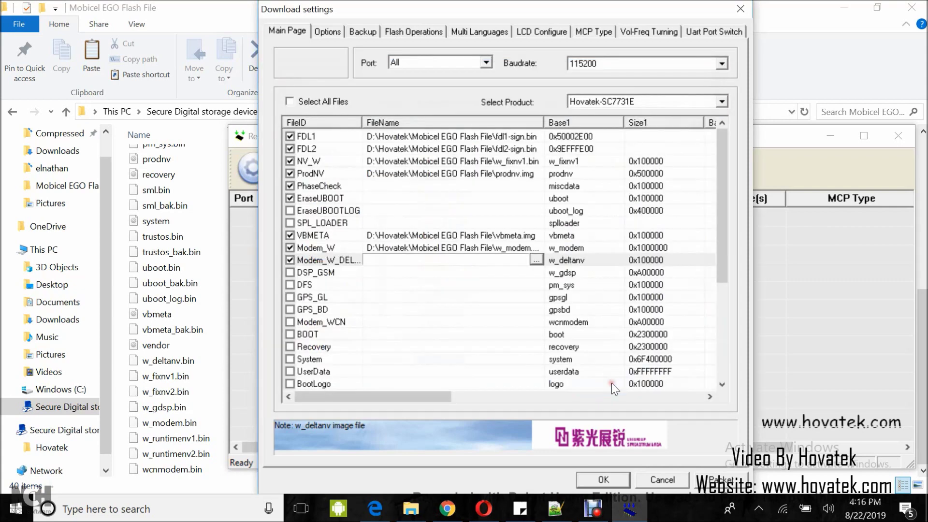
click(416, 272)
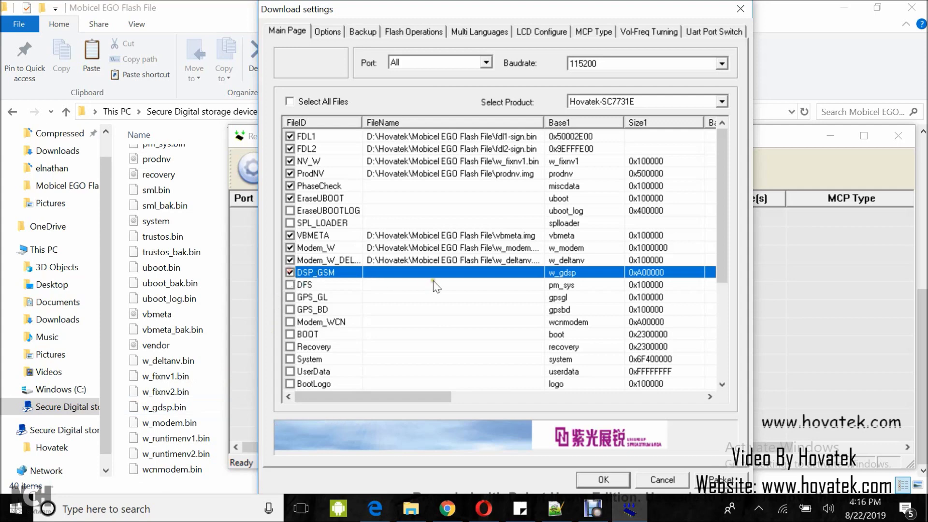
Step: Tick DSP_GSM and assign it w_gdsp.bin
click(444, 272)
click(536, 272)
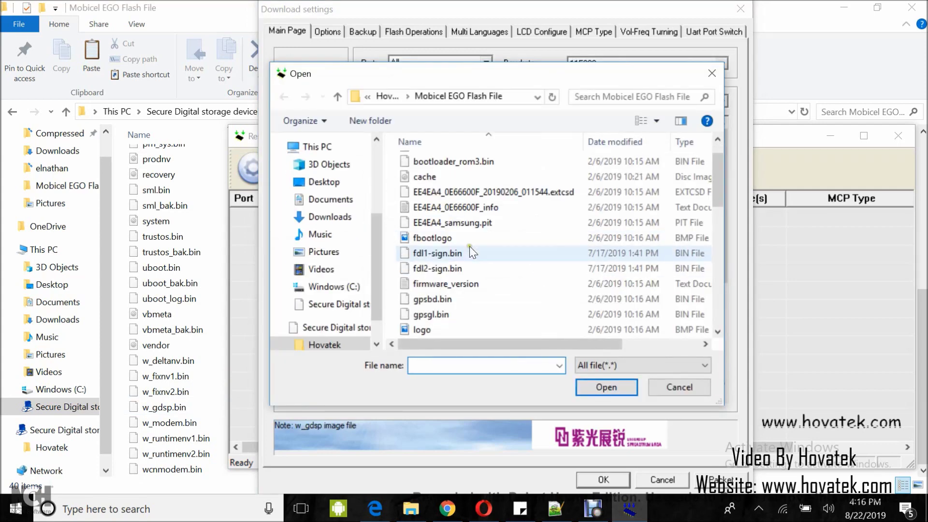
scroll(468, 246, down, 2)
scroll(469, 245, down, 1)
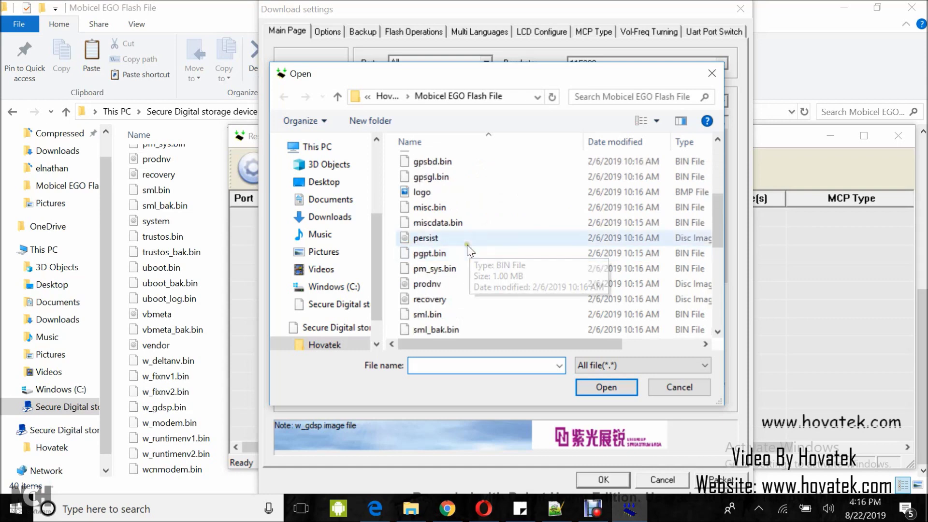
scroll(452, 286, down, 6)
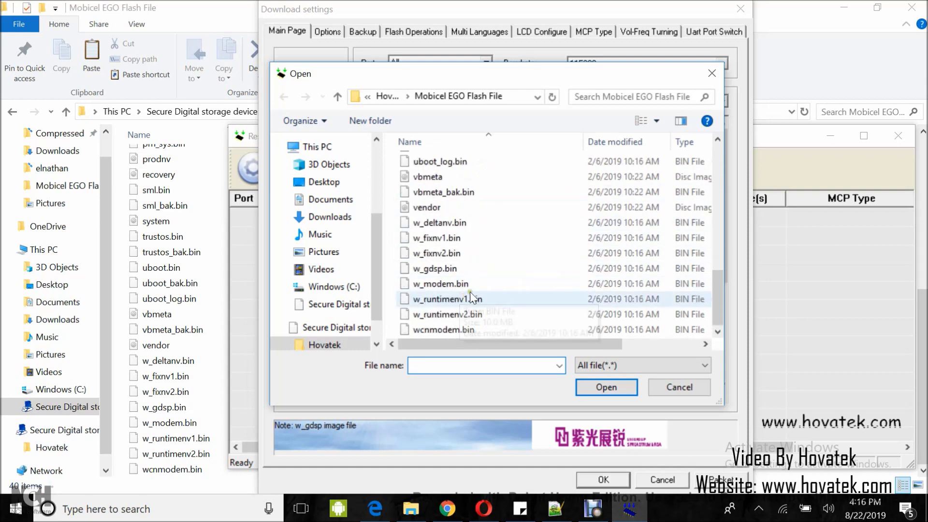
click(441, 269)
click(601, 384)
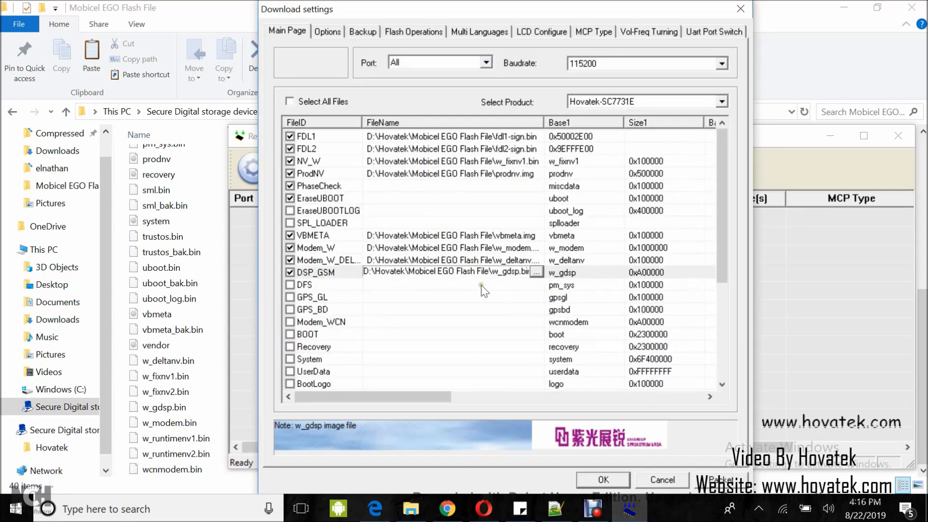
Step: Tick DFS and assign it pm_sys.bin
click(558, 284)
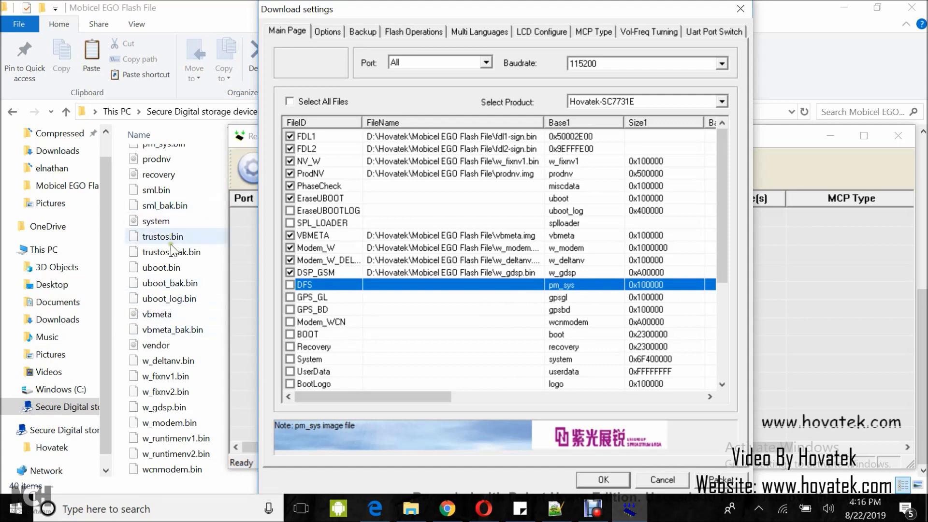
scroll(178, 268, up, 3)
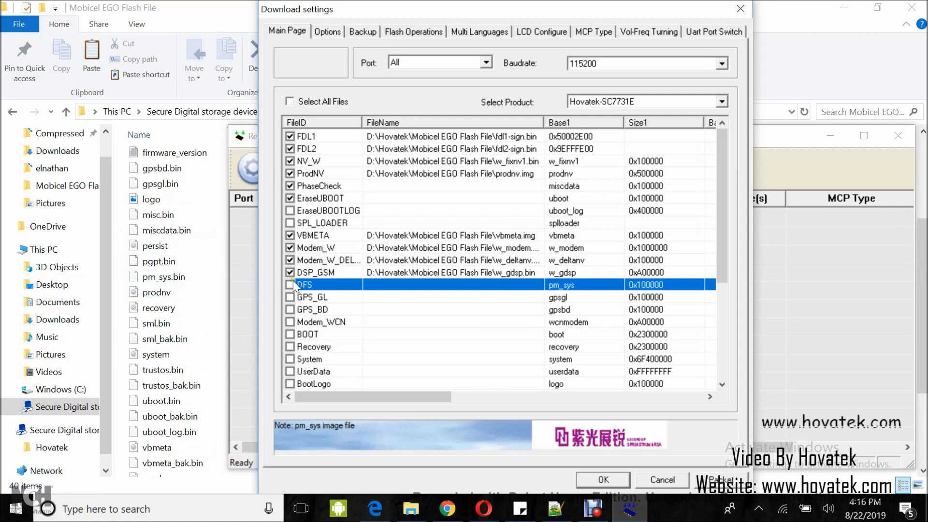
click(428, 284)
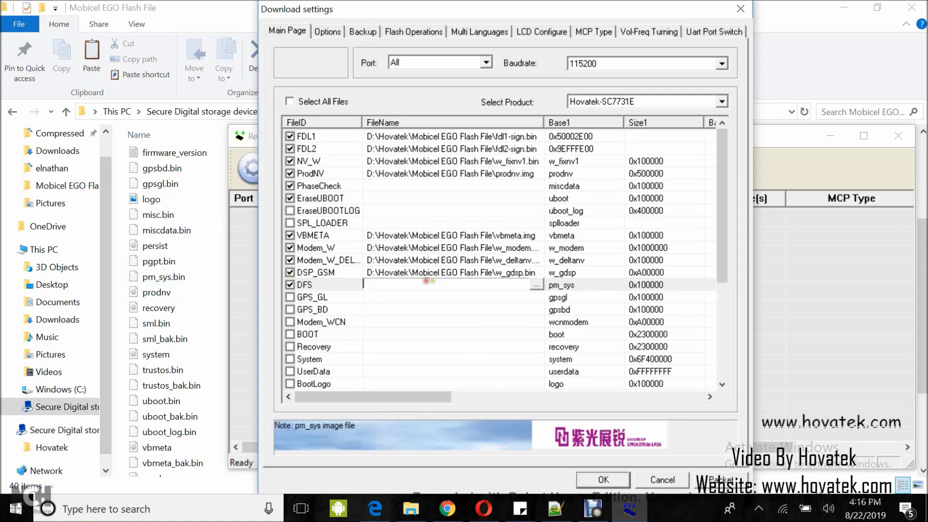
click(536, 285)
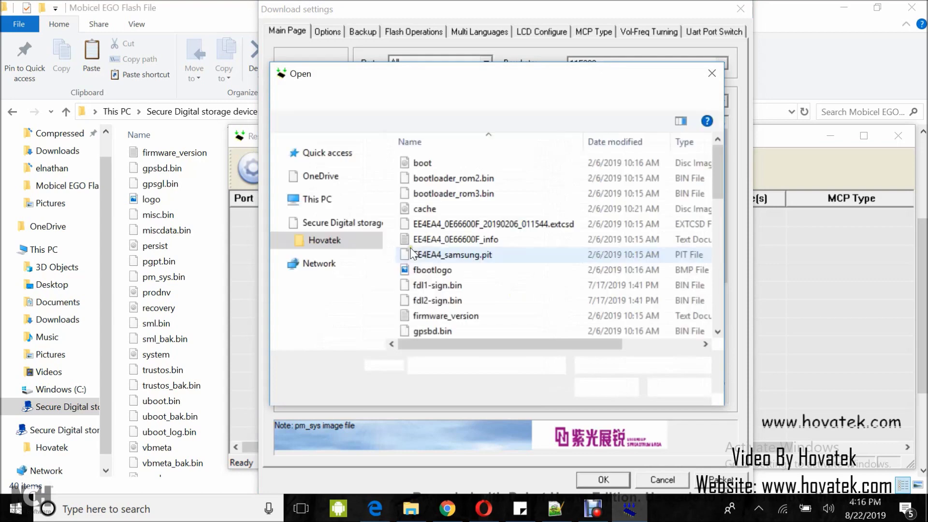
scroll(445, 265, down, 4)
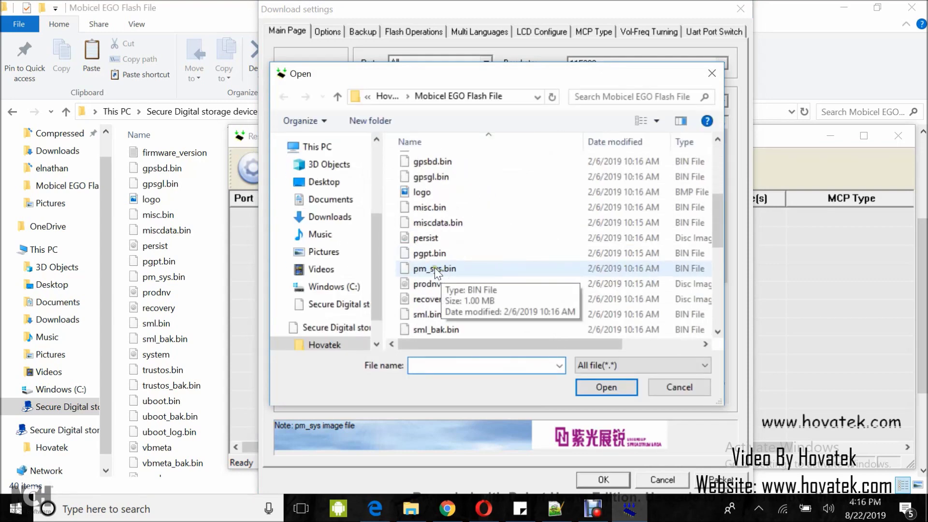
click(434, 268)
click(605, 386)
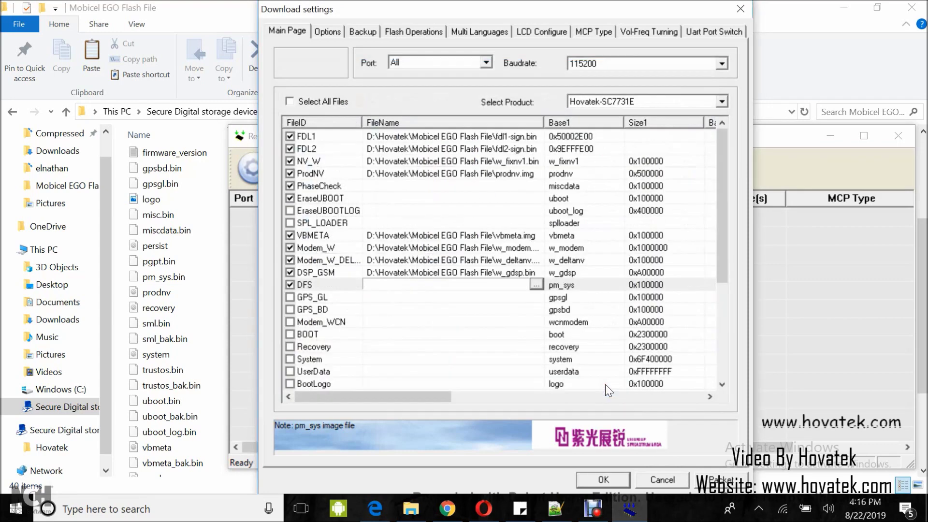
Step: Tick GPS_GL and assign it gpsgl.bin
click(518, 297)
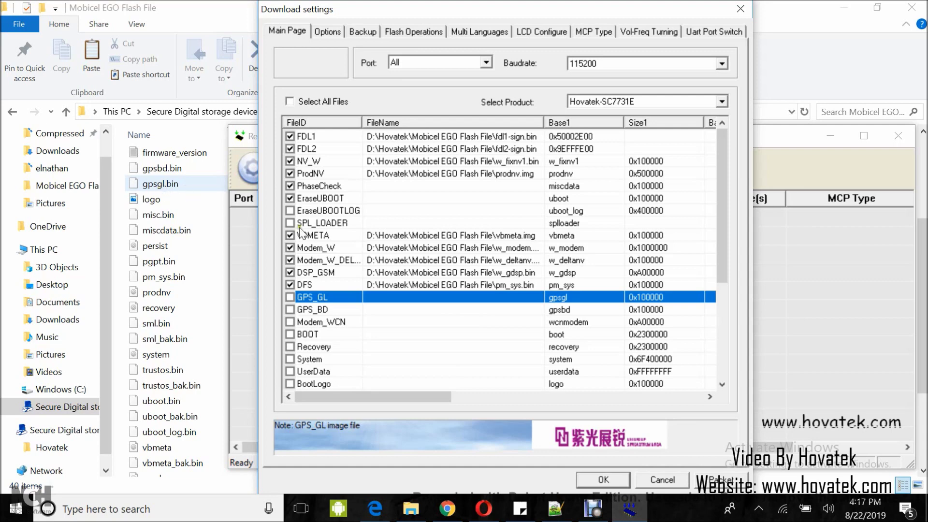
click(291, 296)
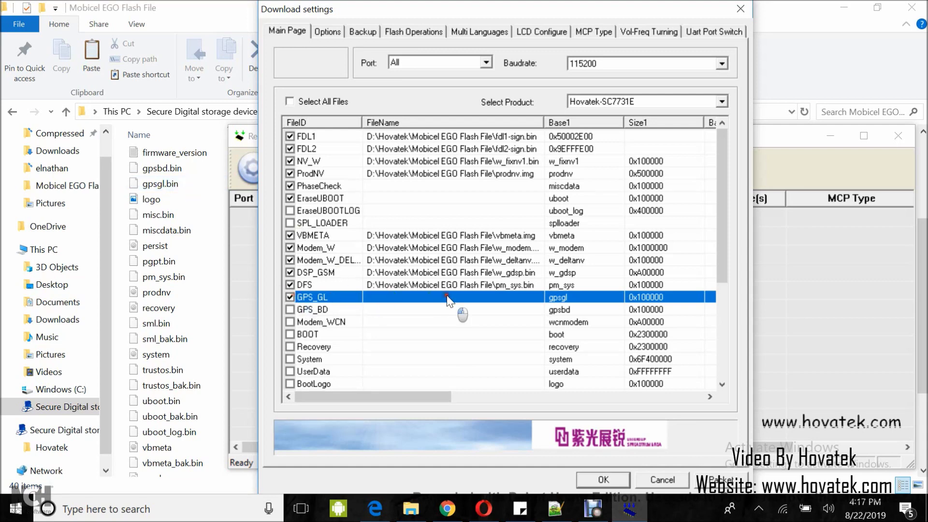
click(483, 298)
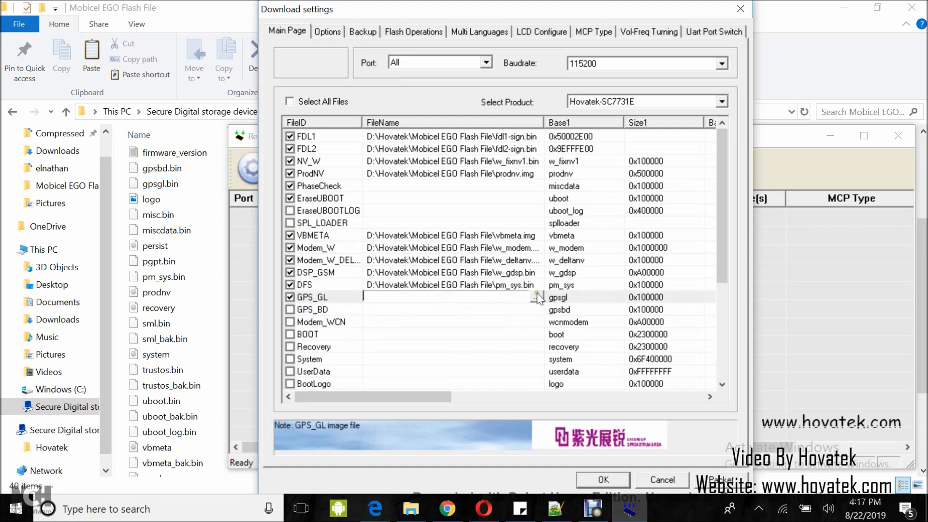
click(536, 296)
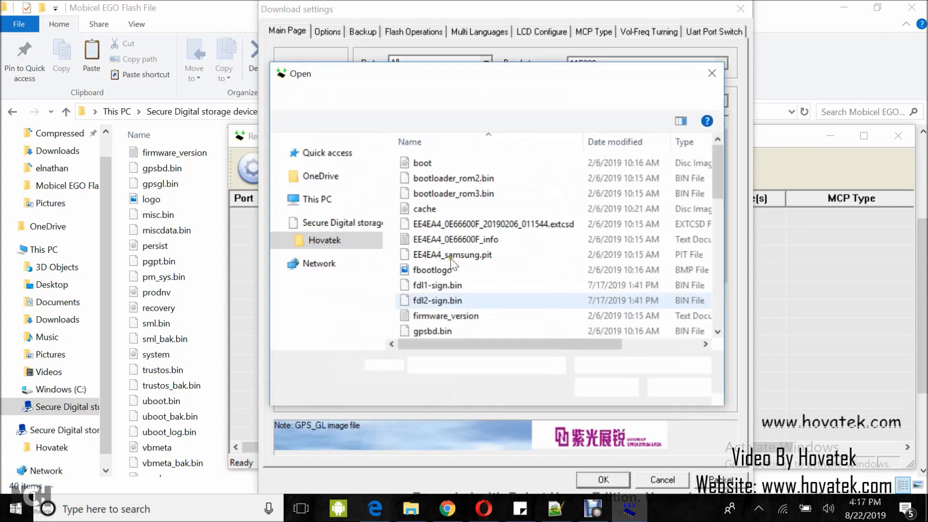
scroll(460, 256, down, 2)
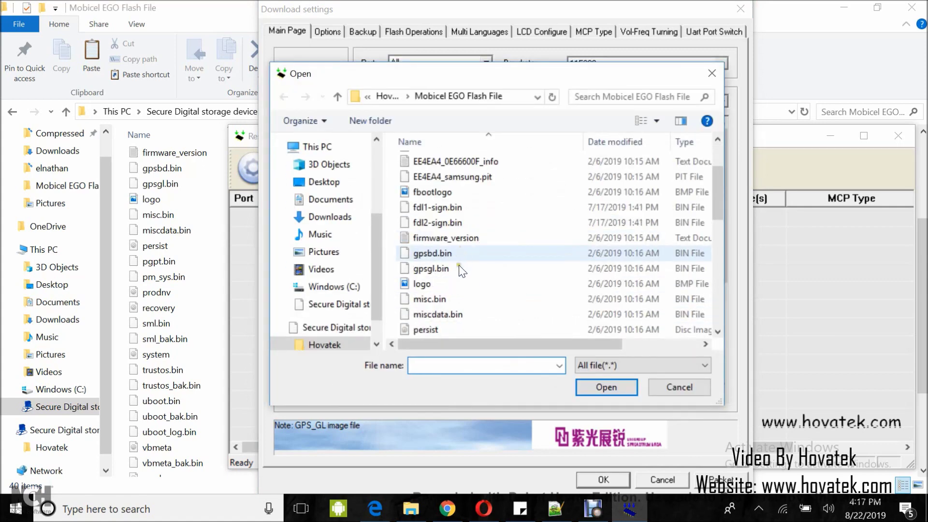
click(436, 269)
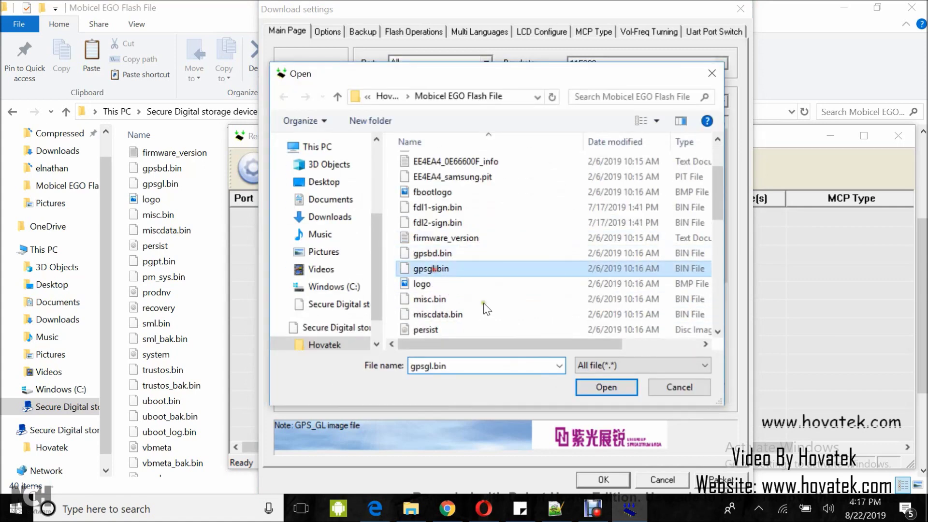
click(608, 388)
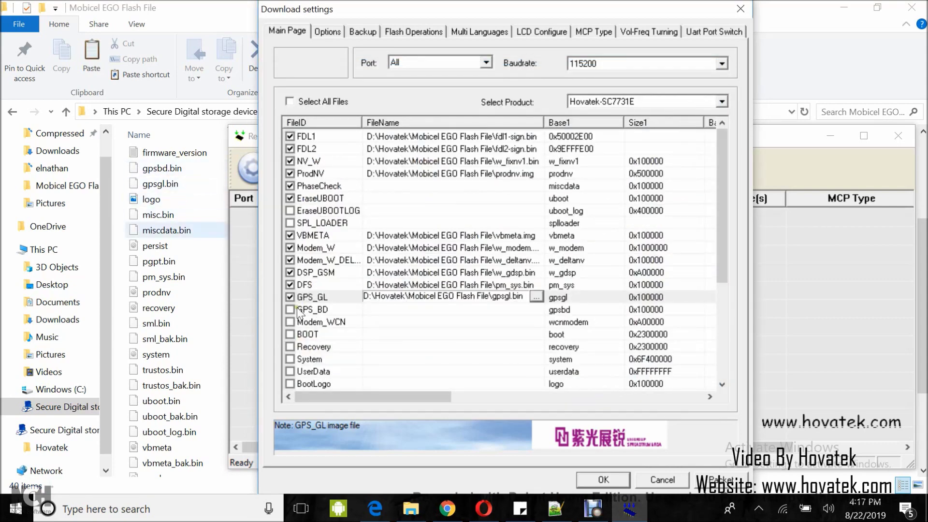
Step: Tick GPS_BD and assign it gpsbd.bin
click(439, 307)
click(290, 310)
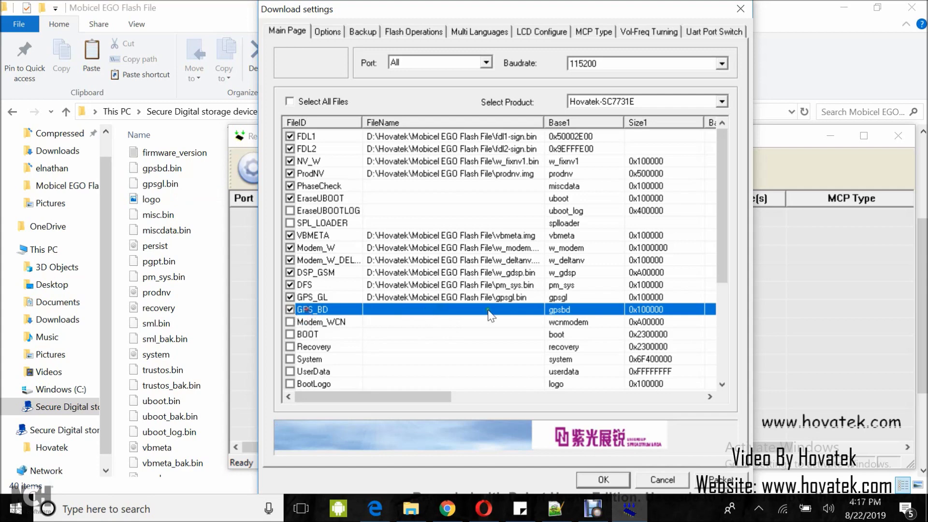
click(524, 309)
click(536, 310)
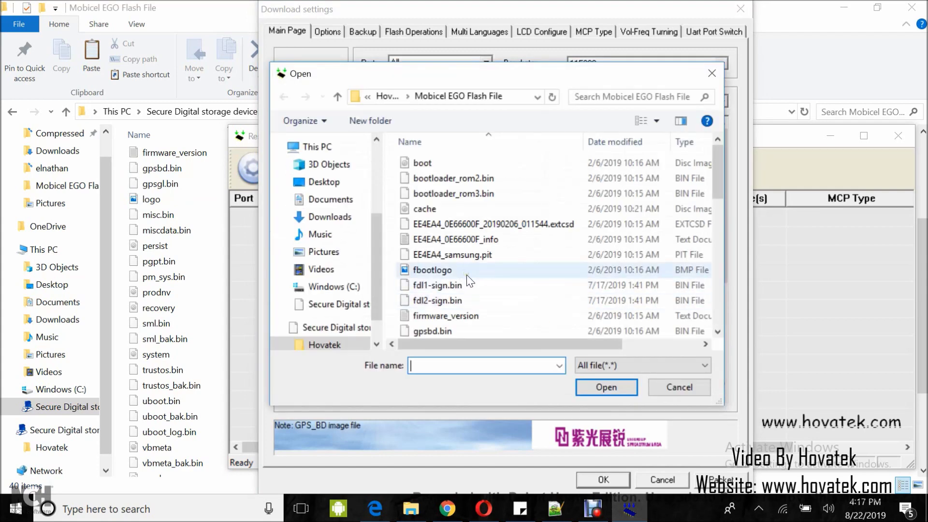
scroll(465, 274, down, 2)
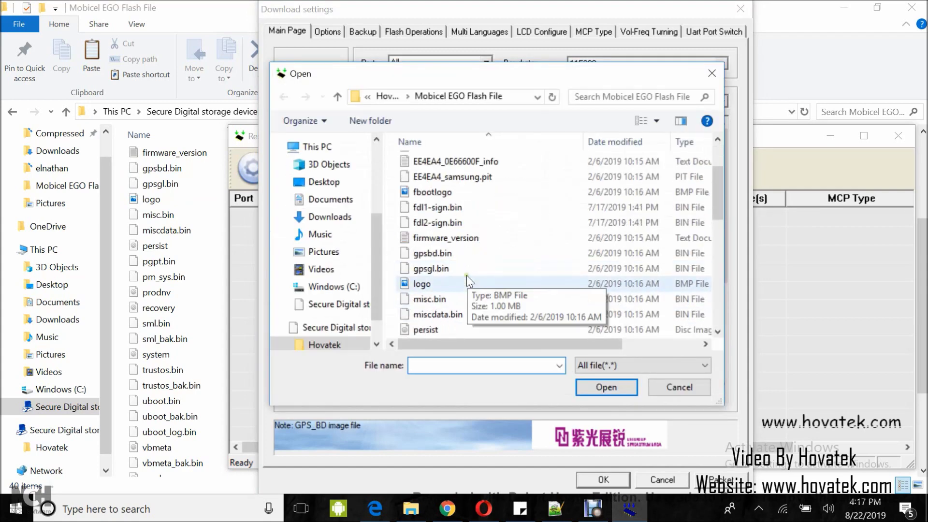
click(434, 253)
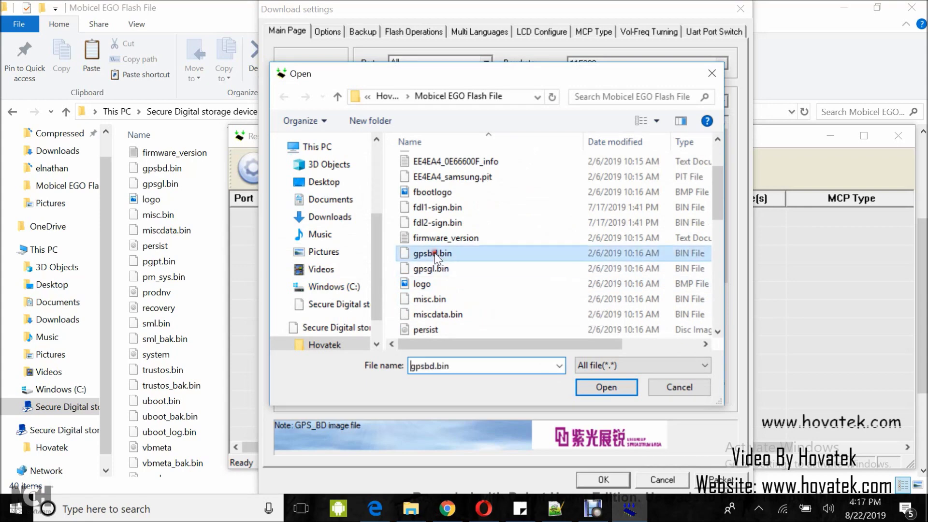
click(598, 386)
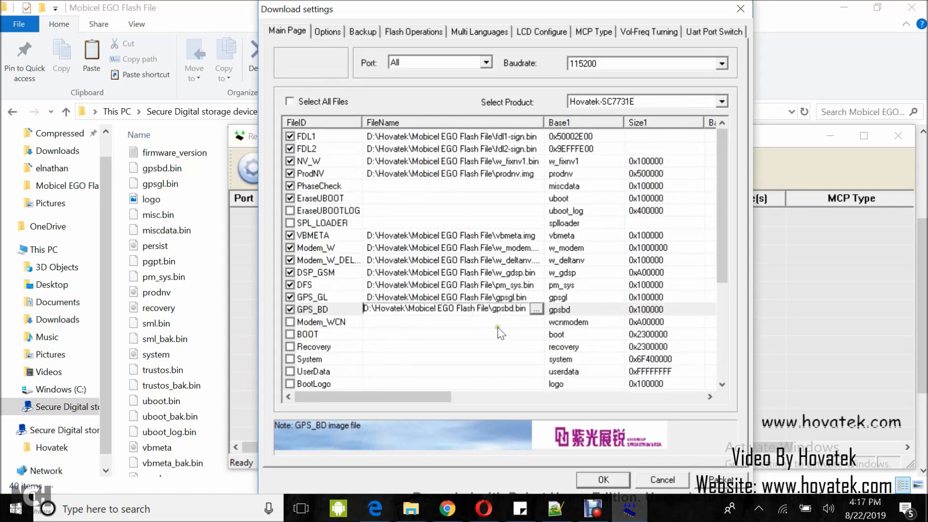
Step: Tick Modem_WCN and assign it wcnmodem.bin
scroll(183, 423, down, 3)
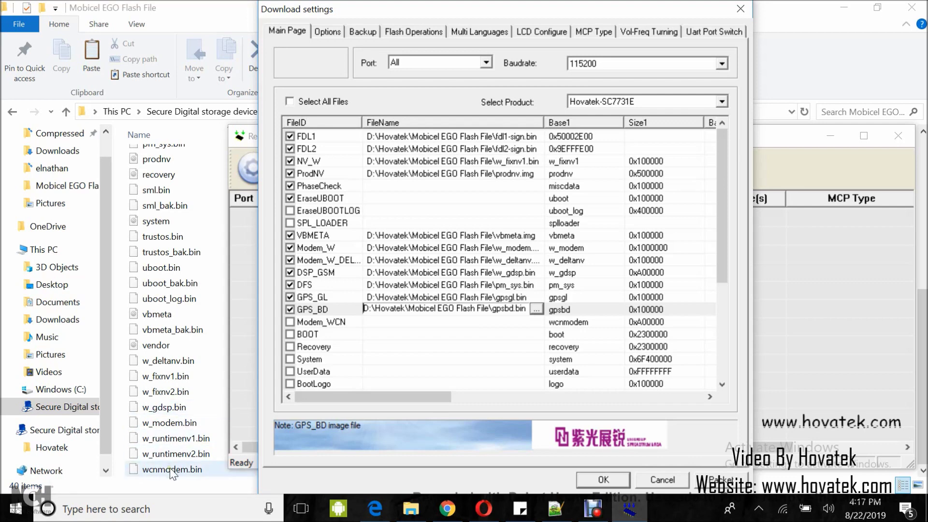
click(290, 321)
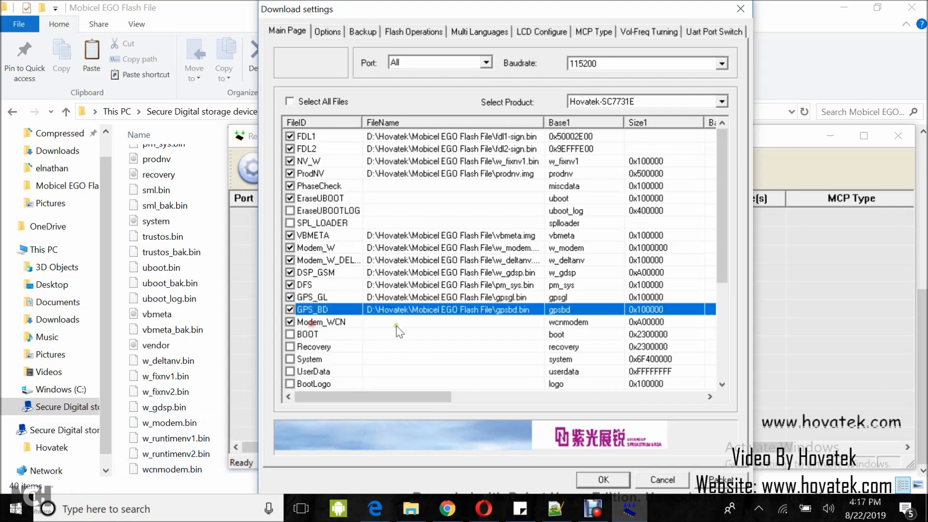
click(472, 321)
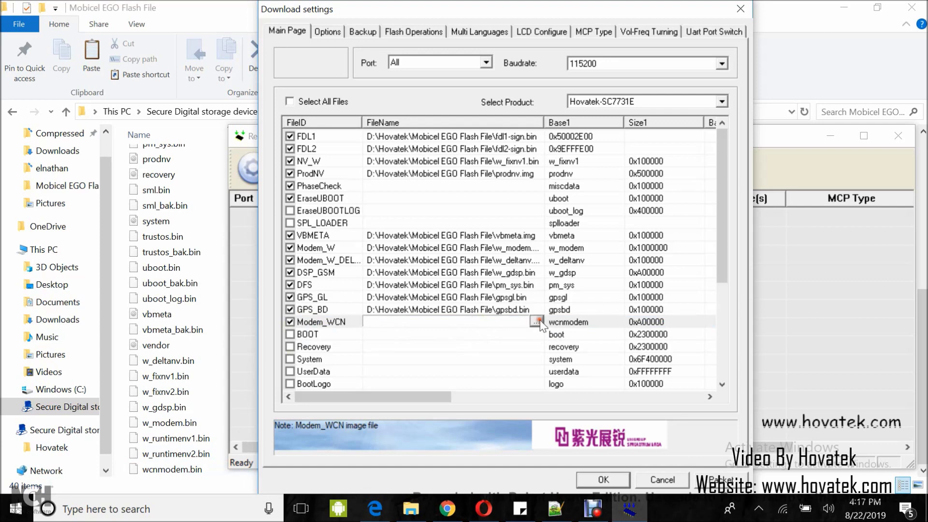
click(537, 321)
scroll(440, 286, down, 9)
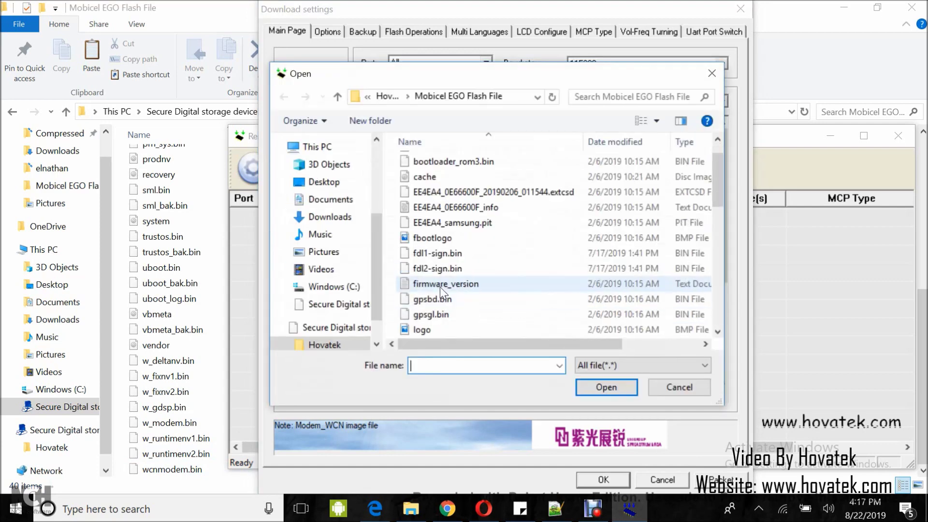
scroll(442, 294, down, 1)
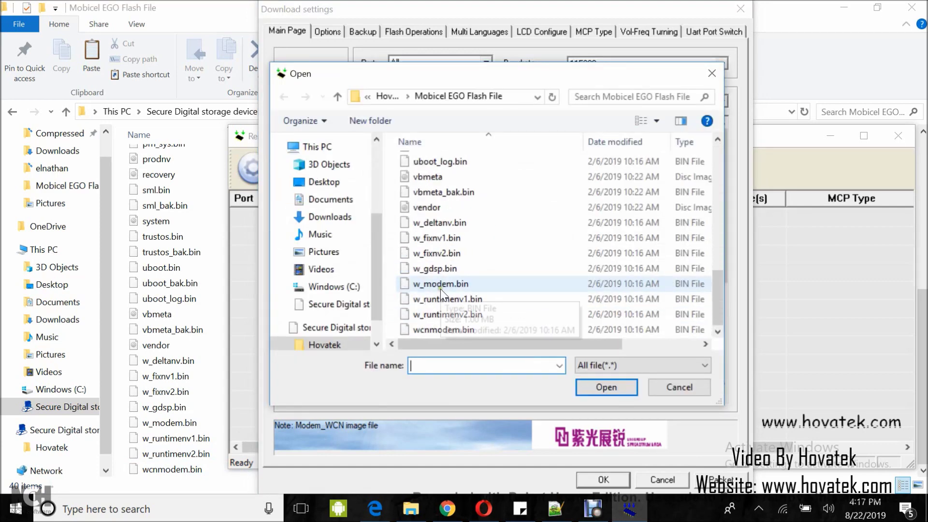
click(434, 329)
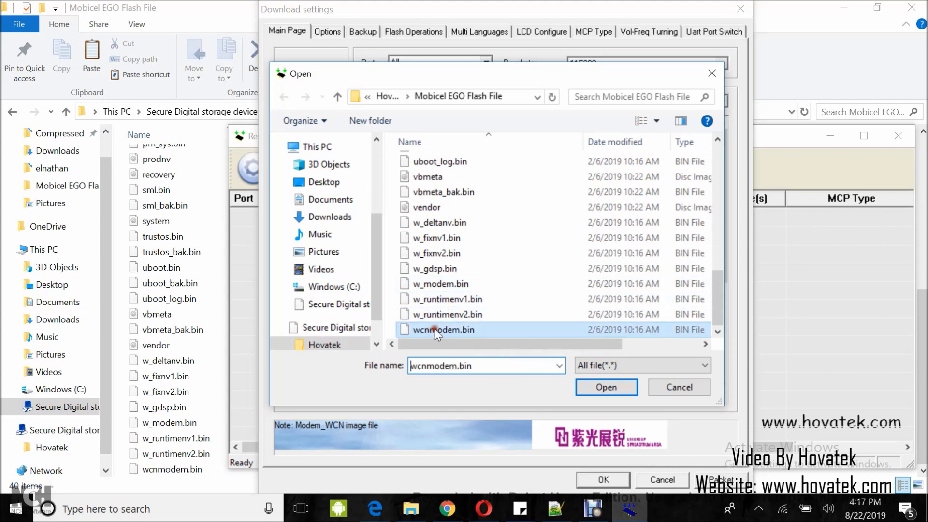
click(602, 388)
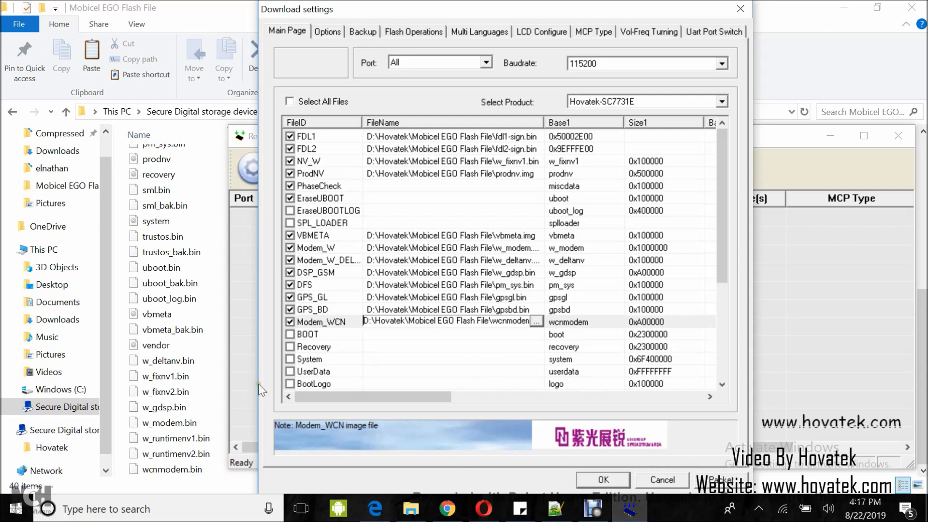
Step: Load boot.img from the Mobicel EGO Flash File folder as the BOOT file
click(545, 334)
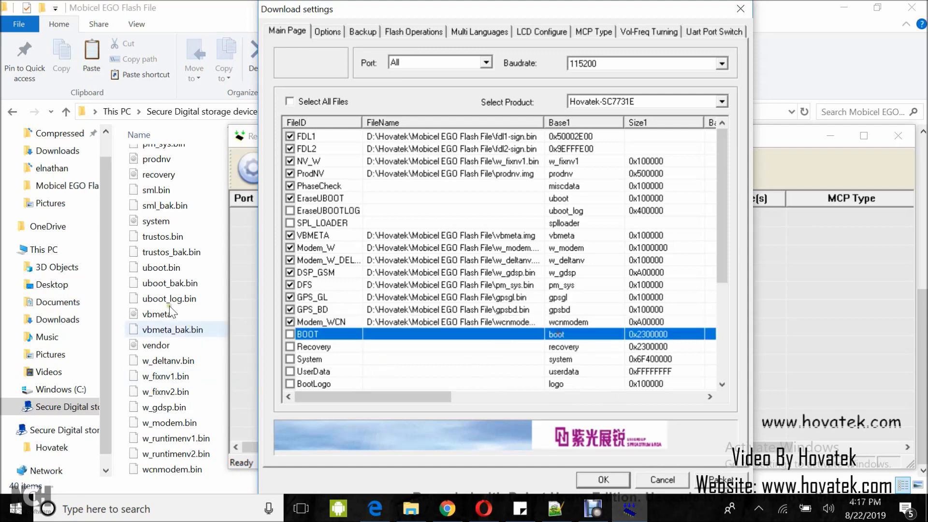
scroll(181, 290, up, 4)
scroll(184, 290, up, 3)
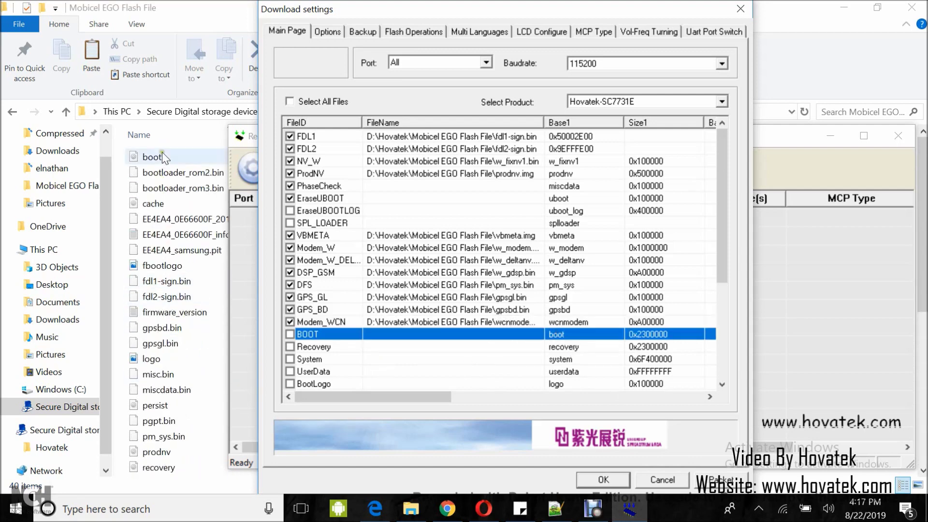
click(469, 335)
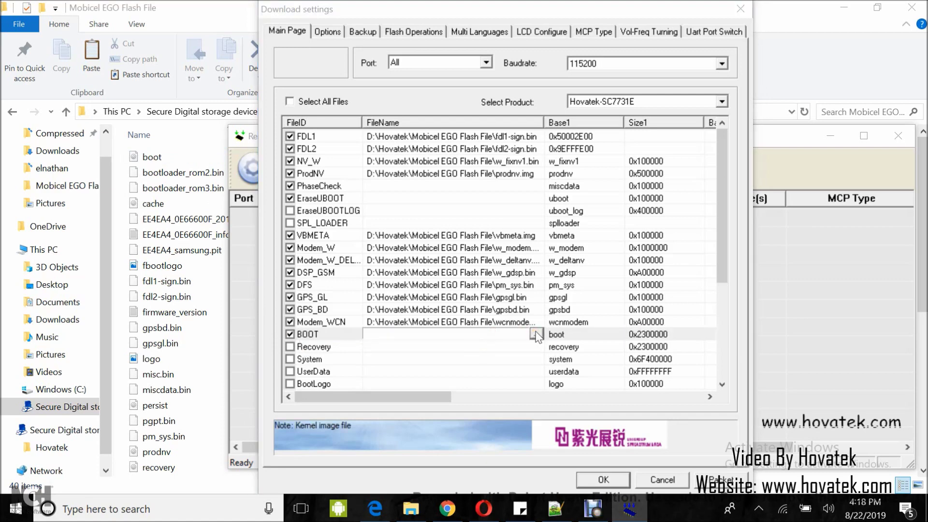
click(536, 335)
click(422, 163)
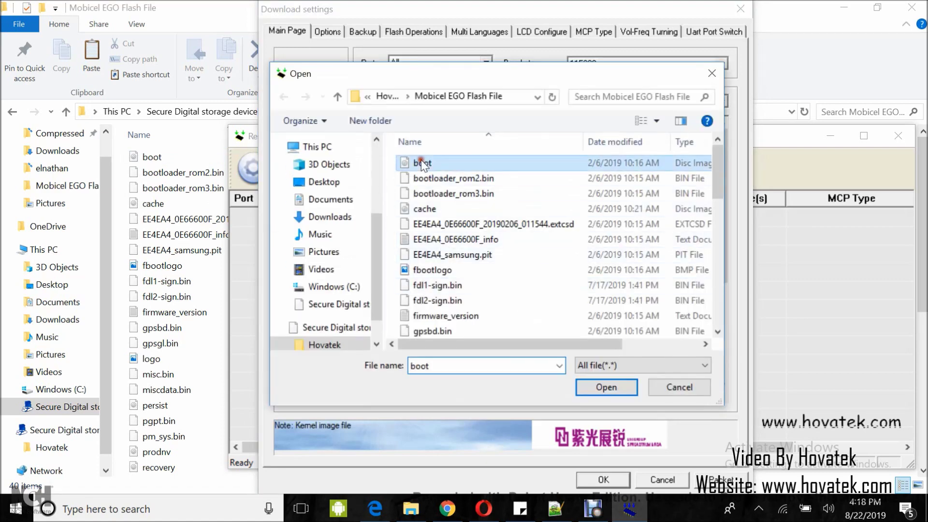
click(608, 382)
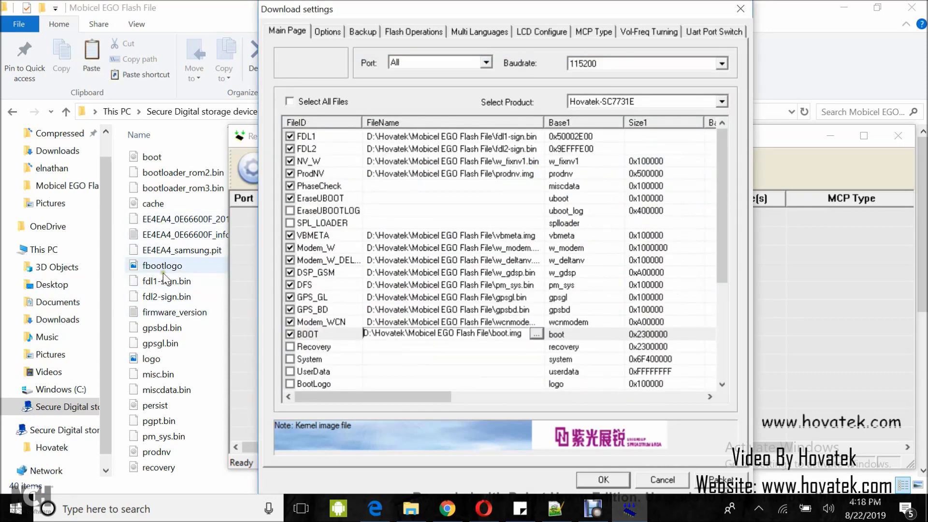
Step: Tick Recovery and load recovery.img as its file
scroll(167, 305, down, 2)
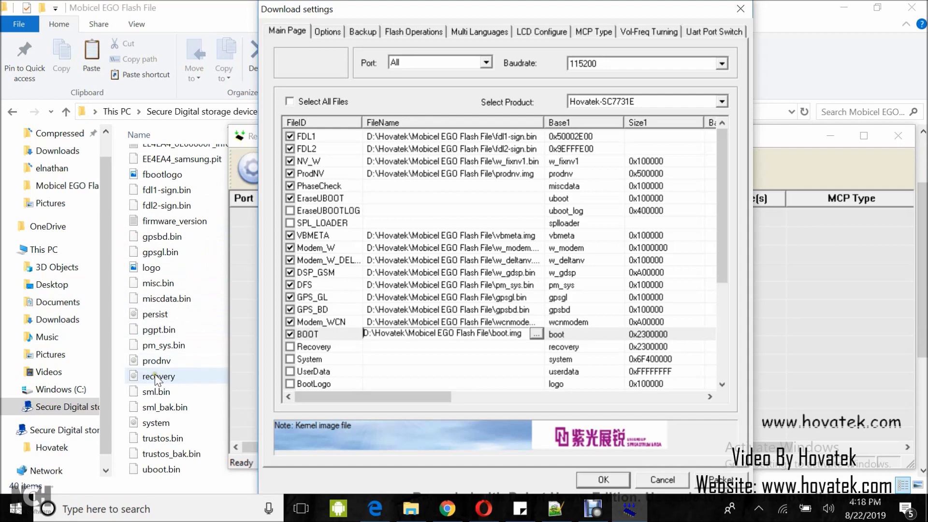
click(423, 348)
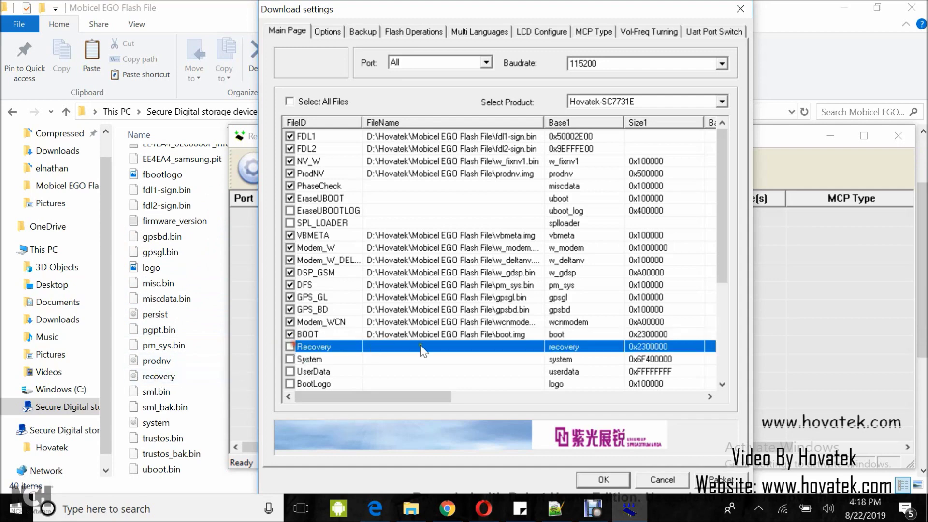
click(289, 347)
click(478, 346)
click(537, 347)
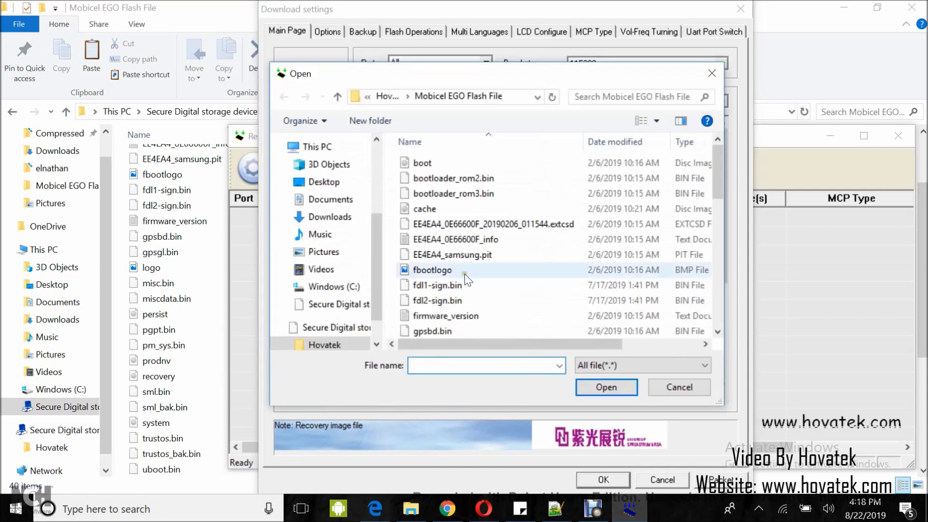
scroll(464, 281, down, 4)
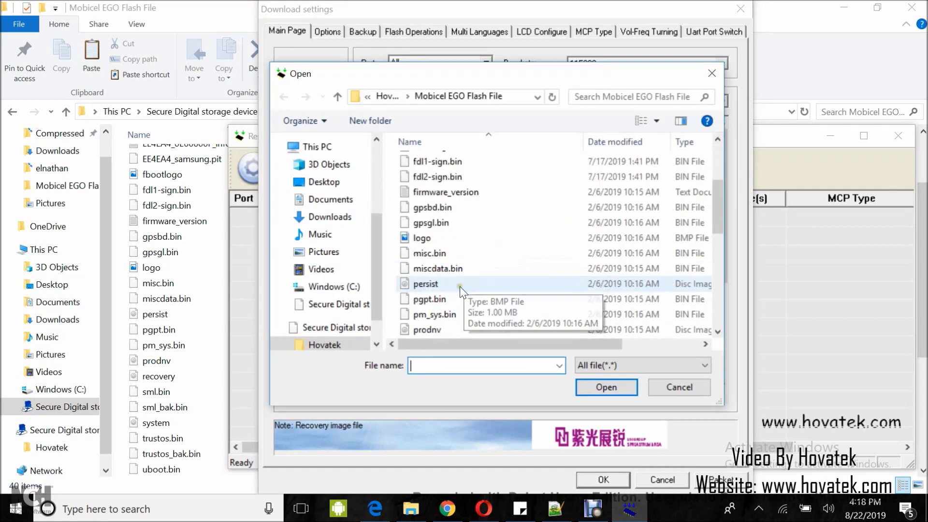
click(427, 299)
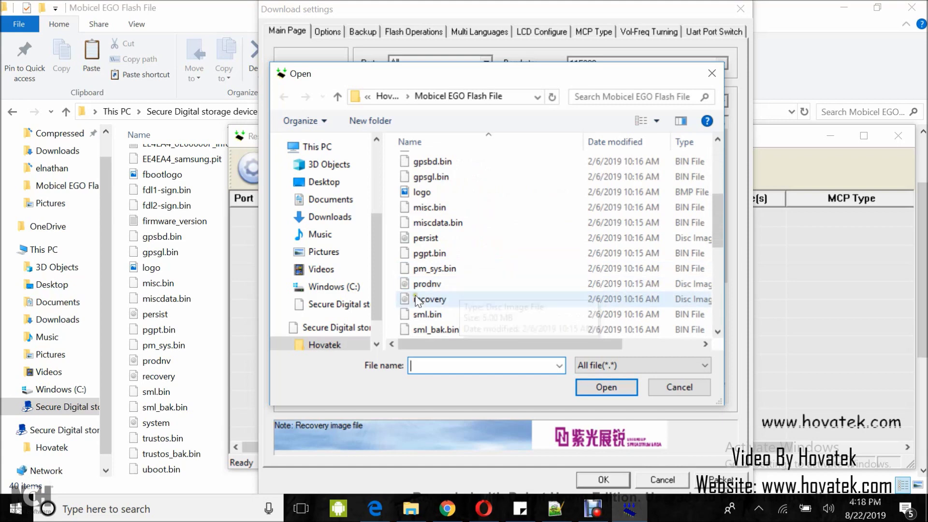
click(605, 386)
scroll(476, 349, down, 2)
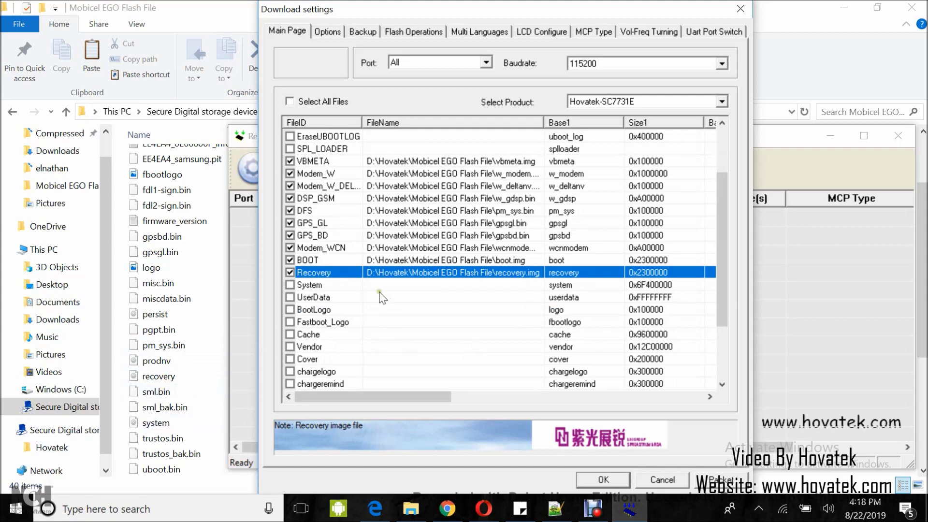
Step: Tick System and load system.img as its file
click(299, 286)
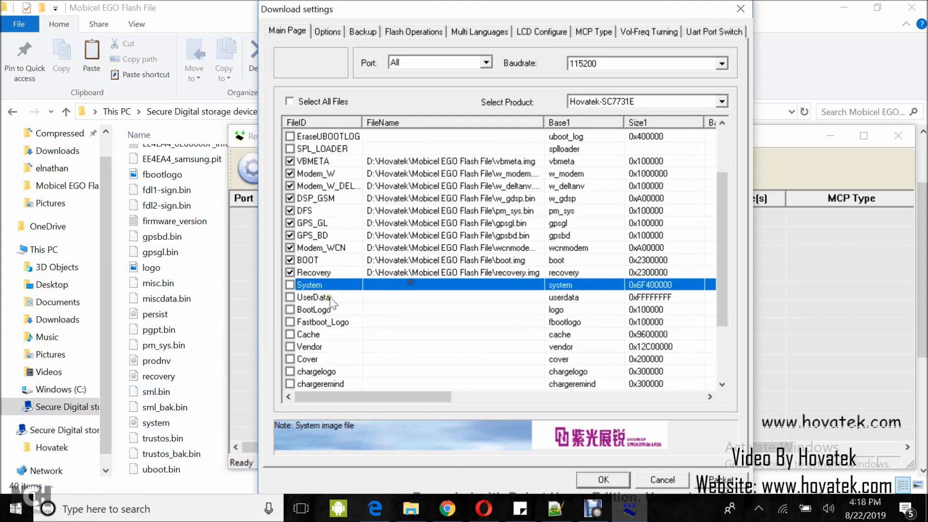
click(289, 285)
click(489, 286)
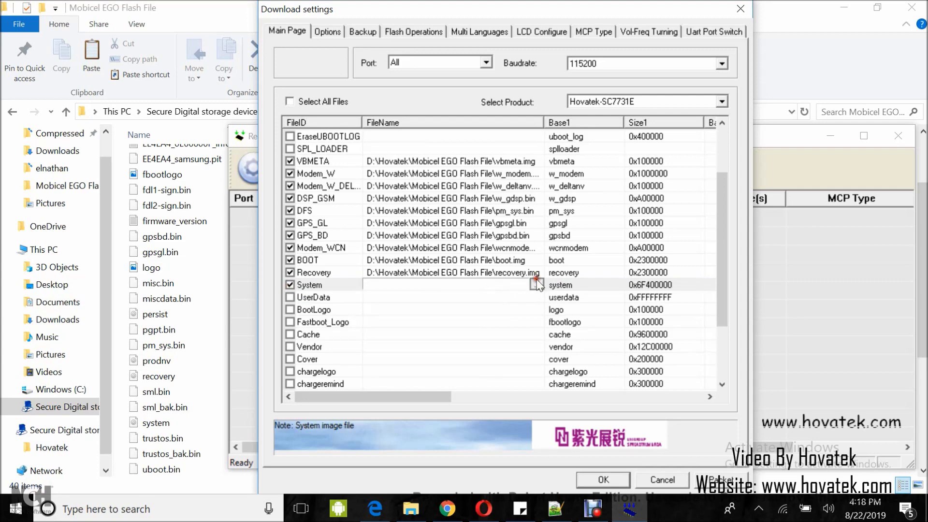
click(536, 283)
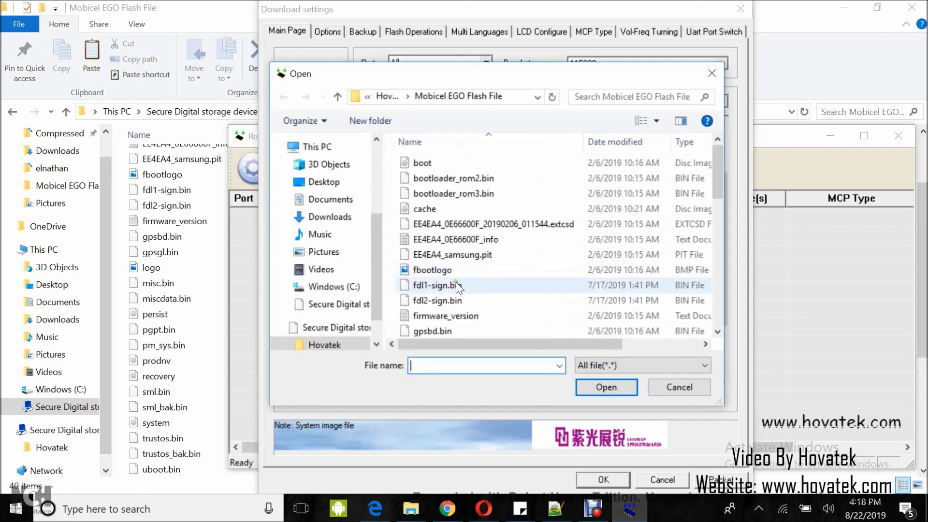
scroll(456, 285, down, 4)
scroll(446, 307, down, 2)
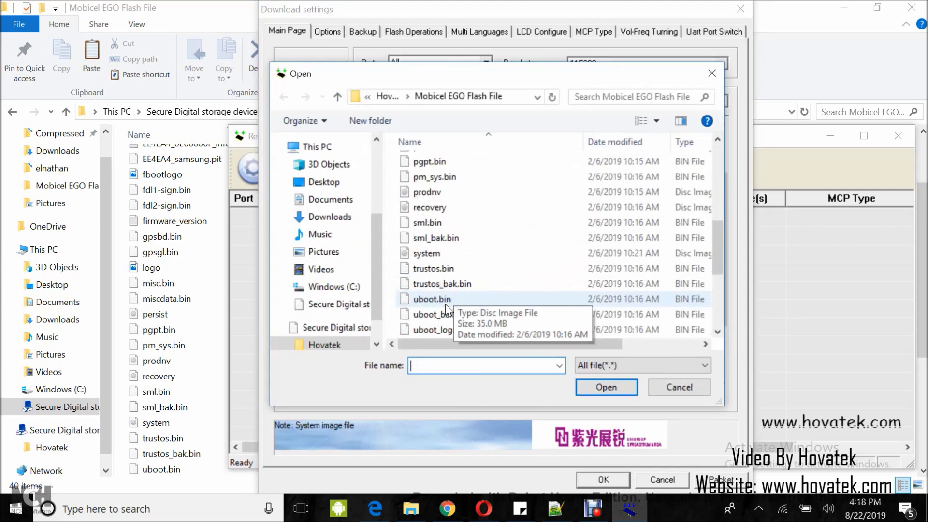
click(424, 253)
click(596, 384)
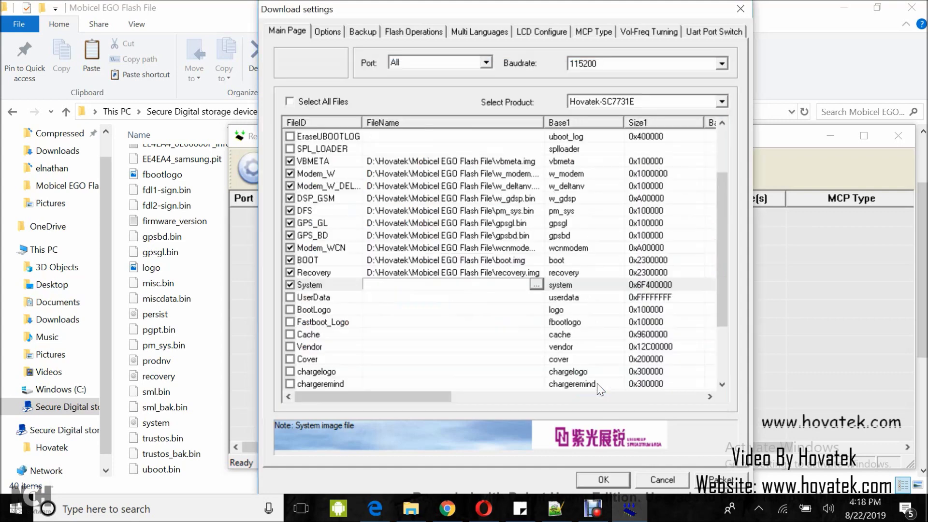
Step: Tick BootLogo and load logo.bmp as its file
click(393, 297)
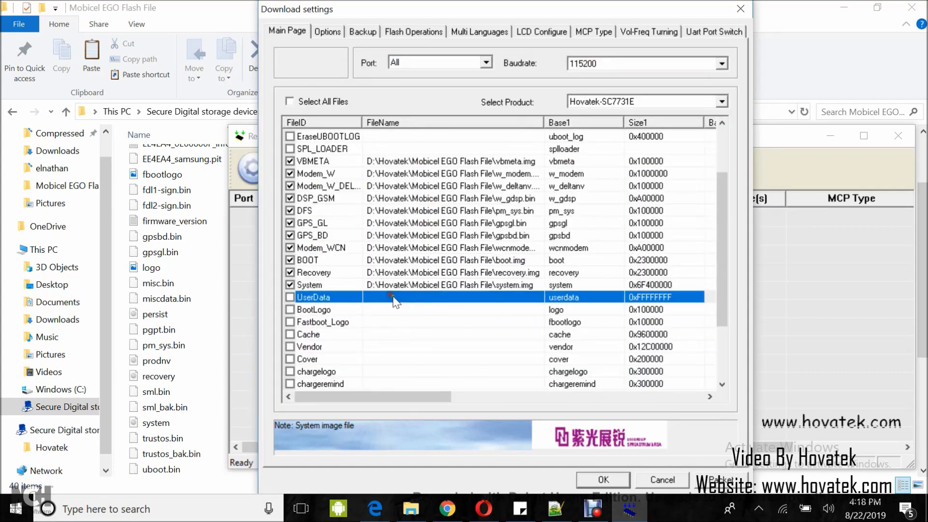
scroll(161, 364, down, 1)
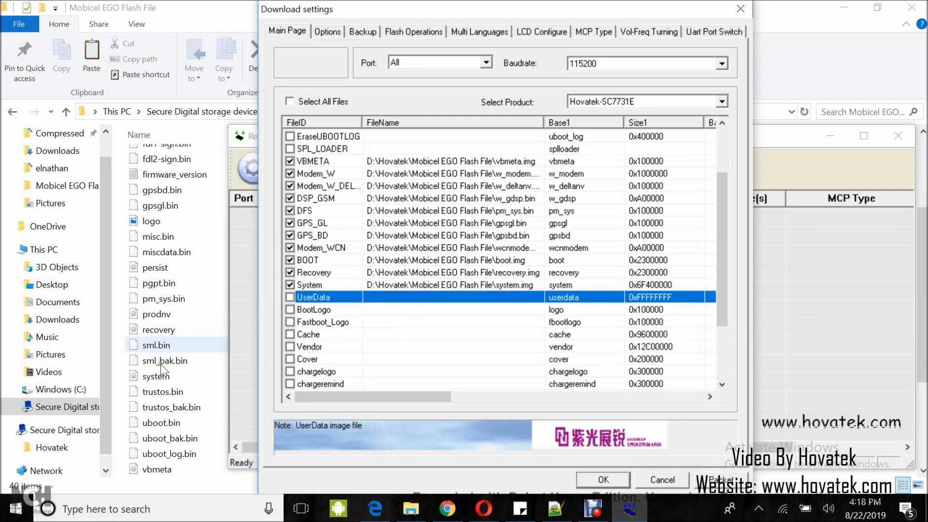
scroll(162, 365, down, 2)
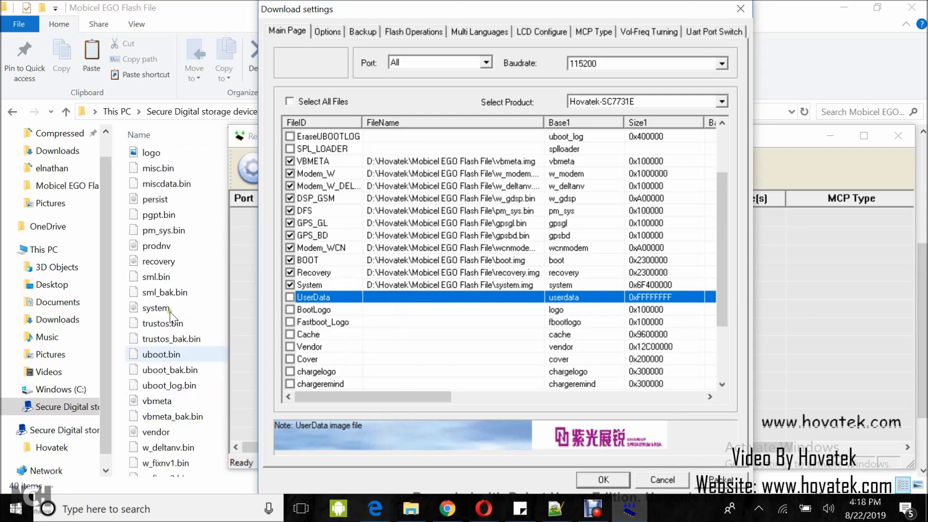
click(456, 309)
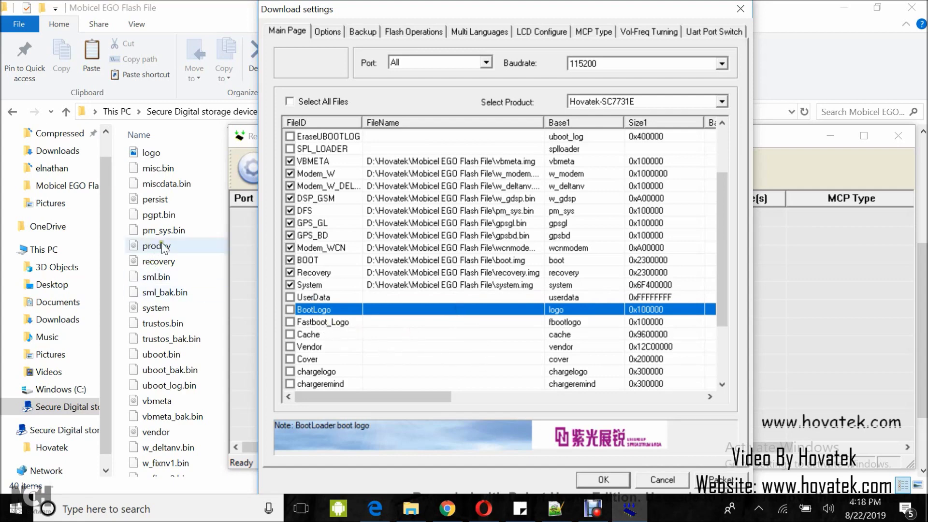
scroll(154, 244, up, 1)
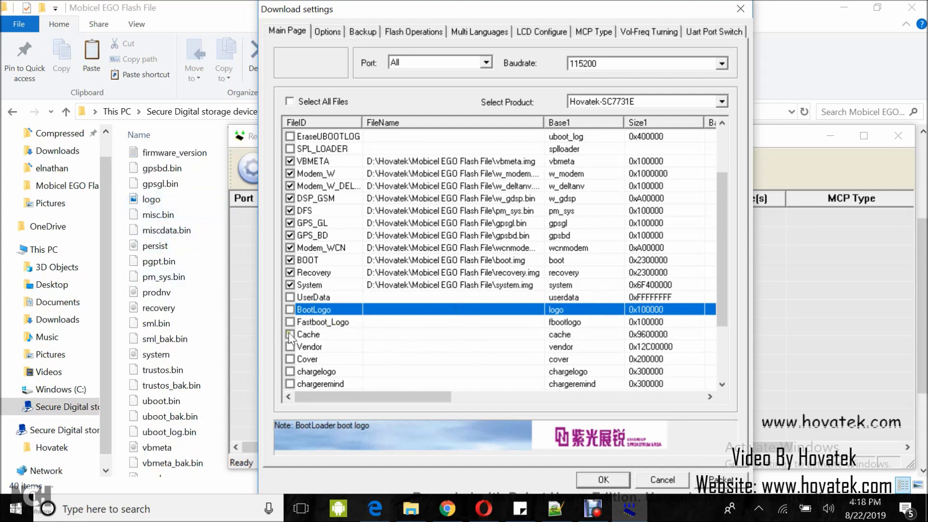
click(289, 309)
click(459, 313)
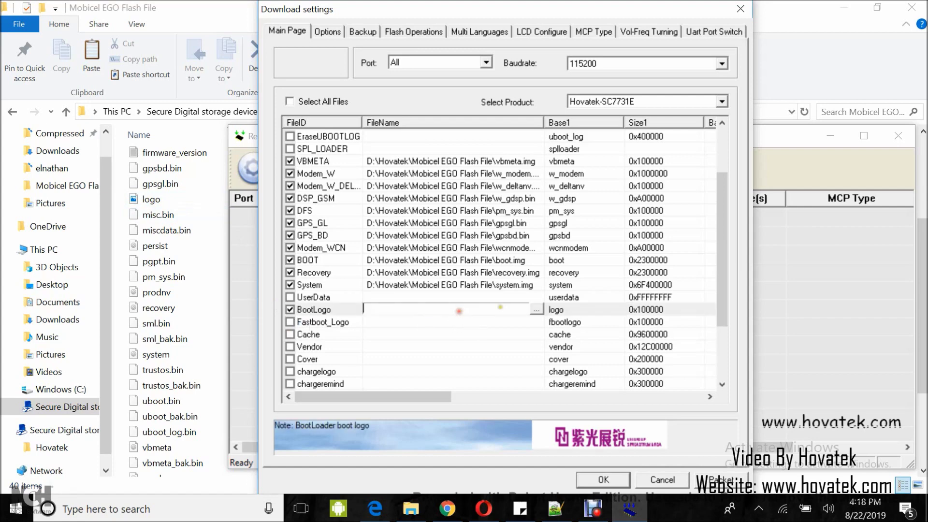
click(536, 309)
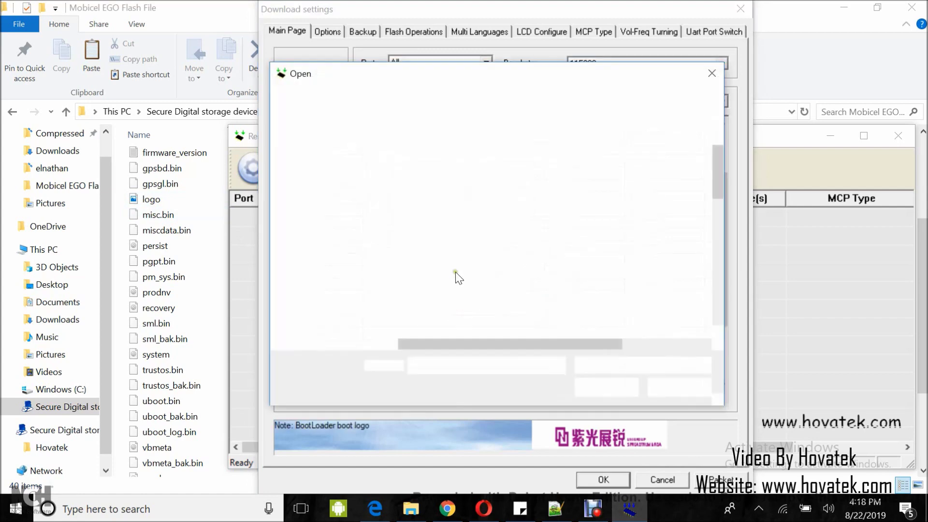
scroll(450, 255, down, 1)
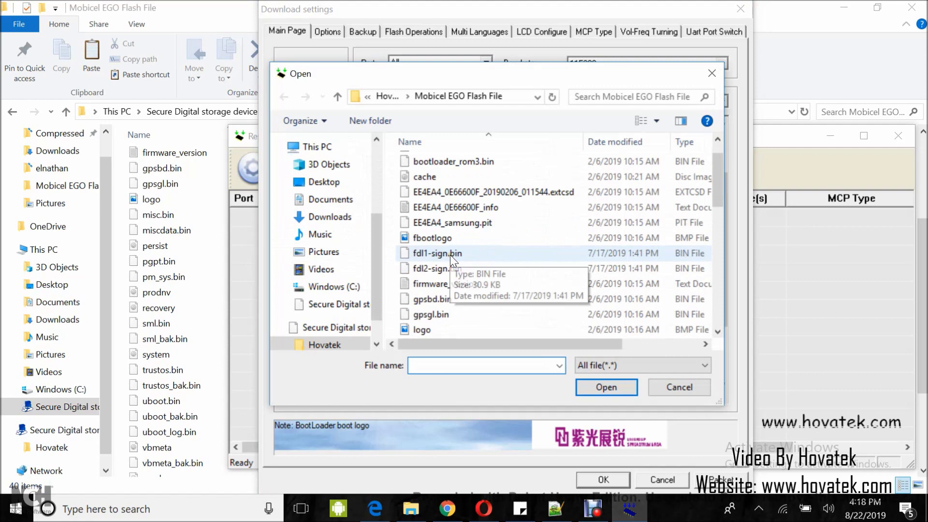
click(419, 329)
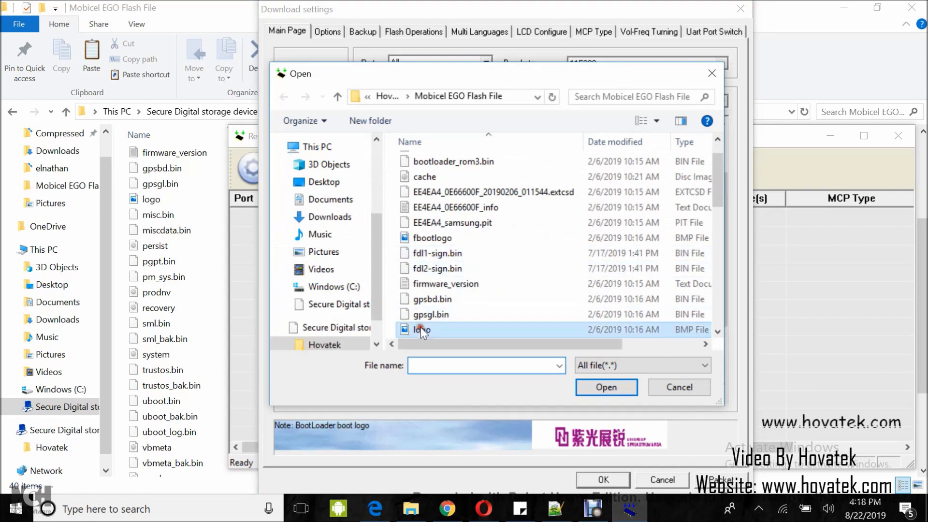
click(608, 387)
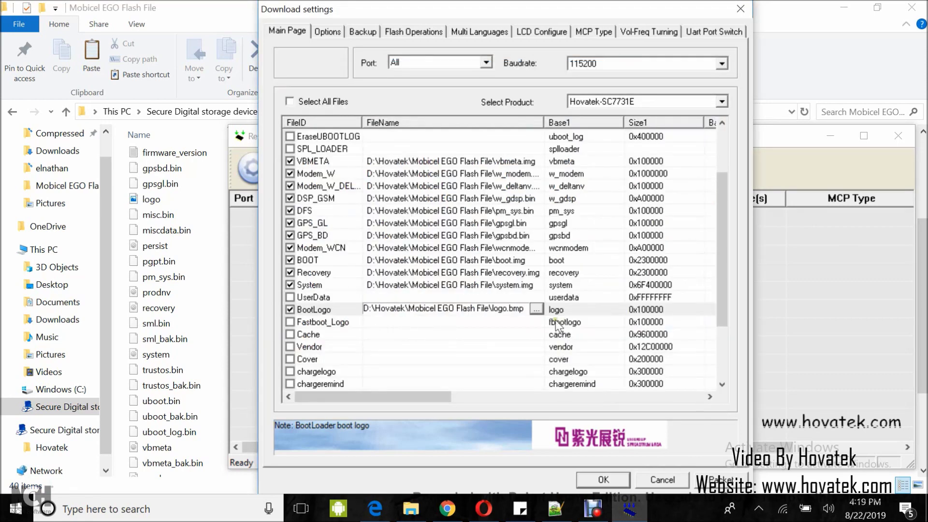
Step: Tick Fastboot_Logo and load the fbootlogo file
scroll(145, 198, up, 2)
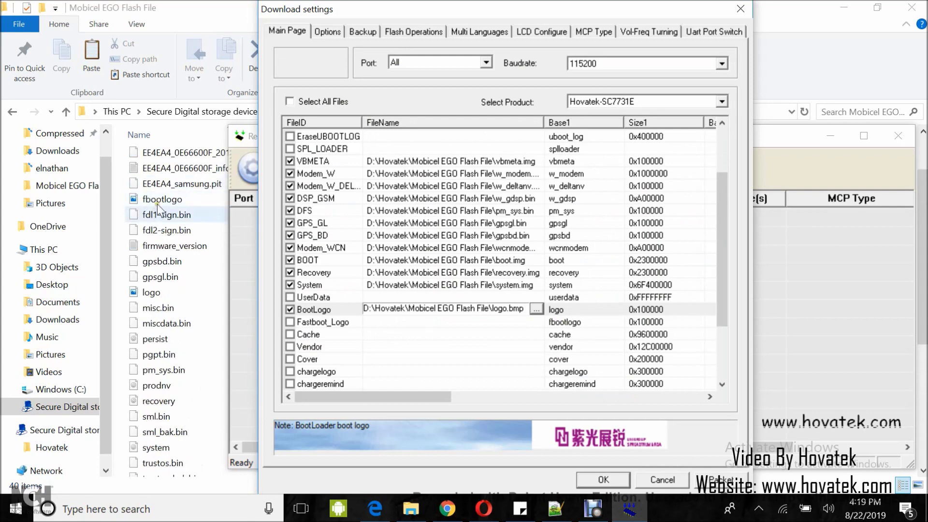
click(289, 323)
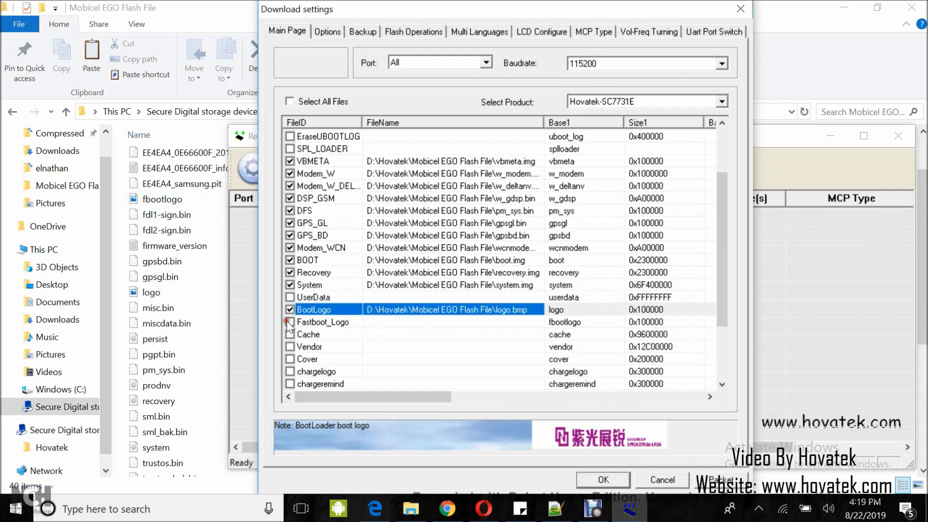
click(289, 322)
click(407, 322)
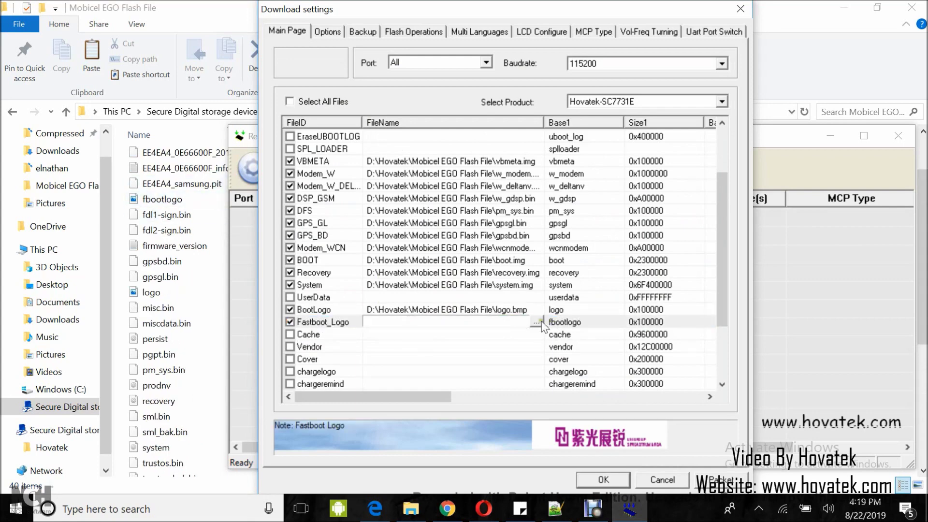
click(535, 323)
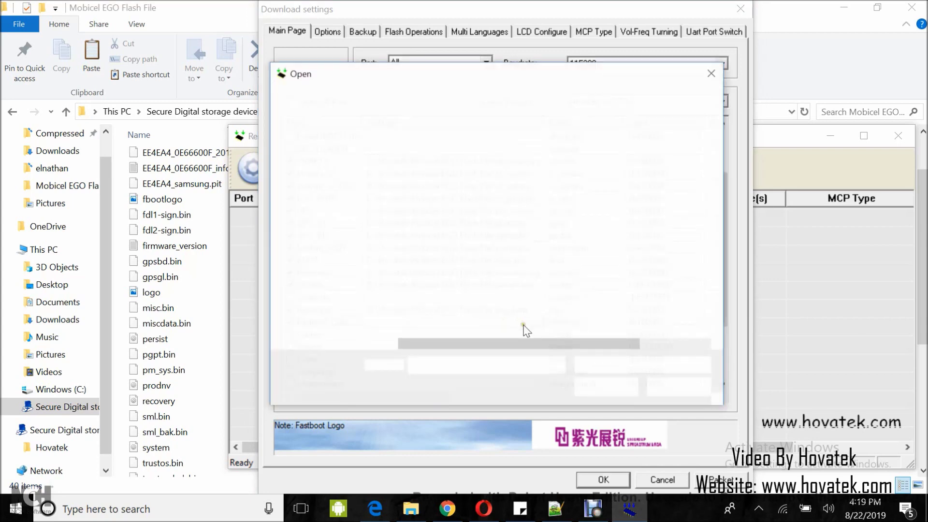
click(442, 264)
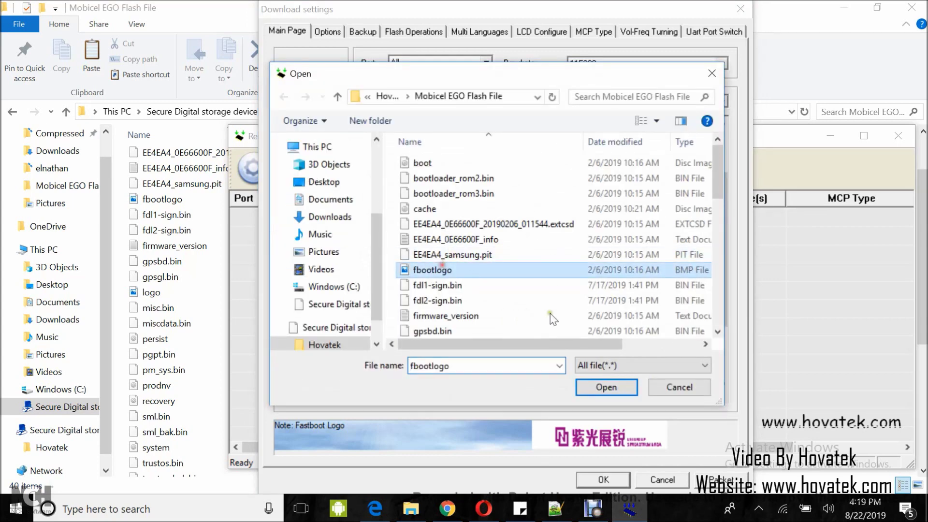
click(604, 385)
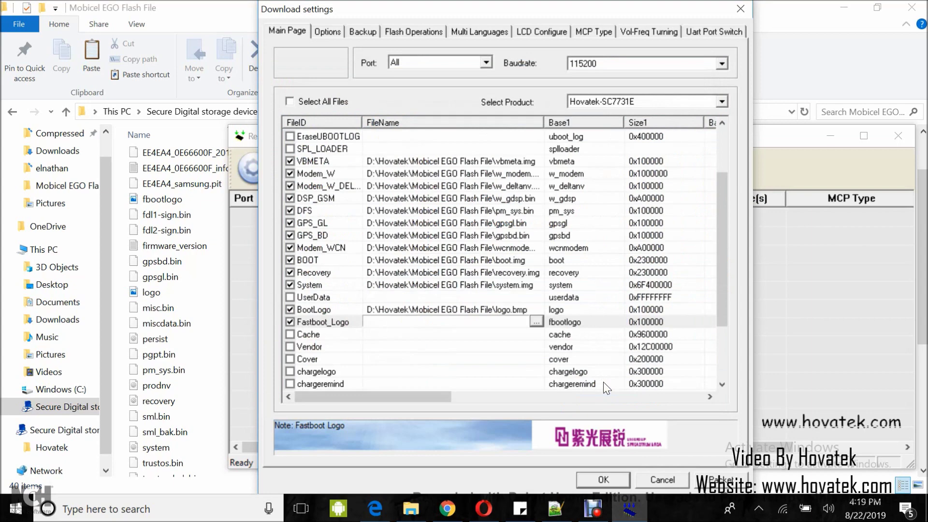
click(483, 334)
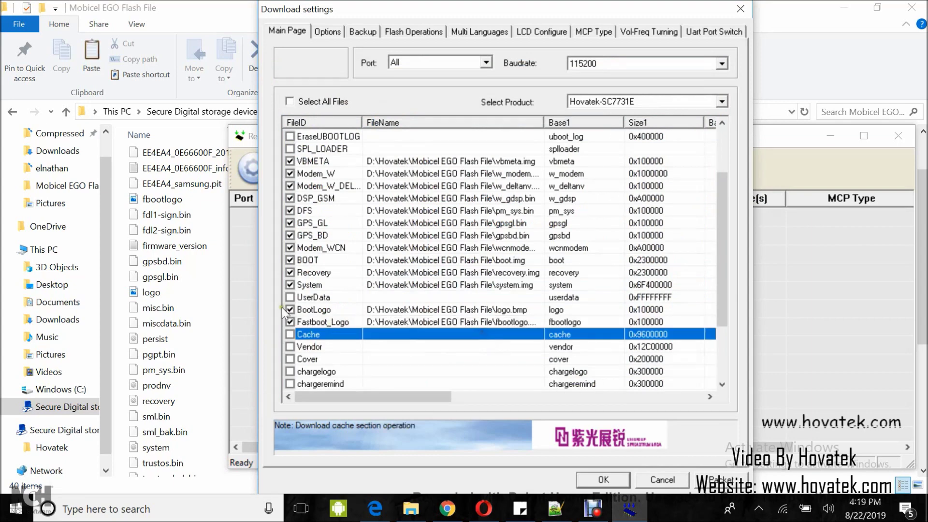
Step: Tick Cache and load cache.img as its file
scroll(159, 224, up, 2)
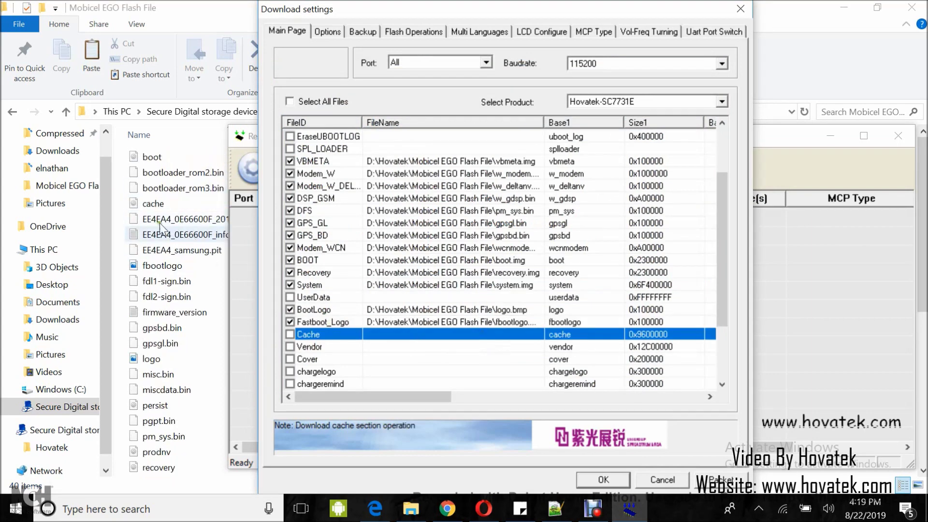
click(290, 335)
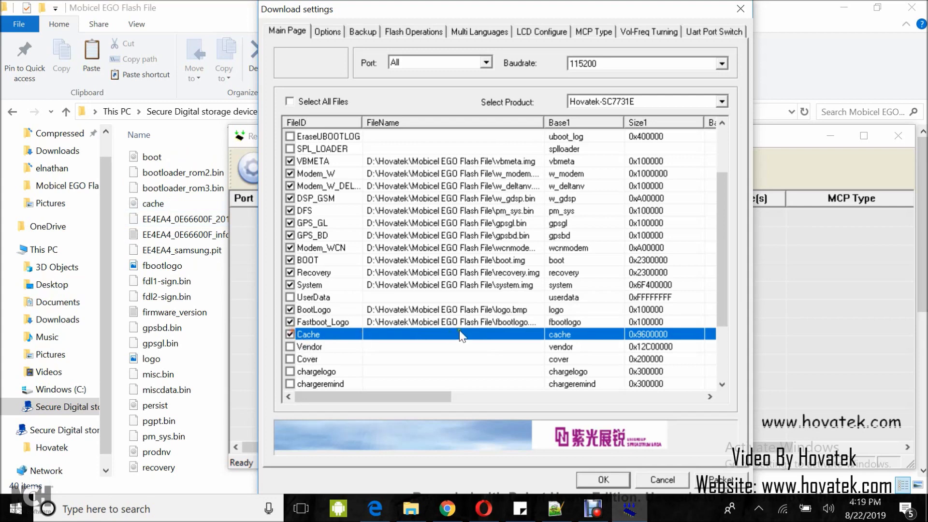
click(464, 334)
click(465, 334)
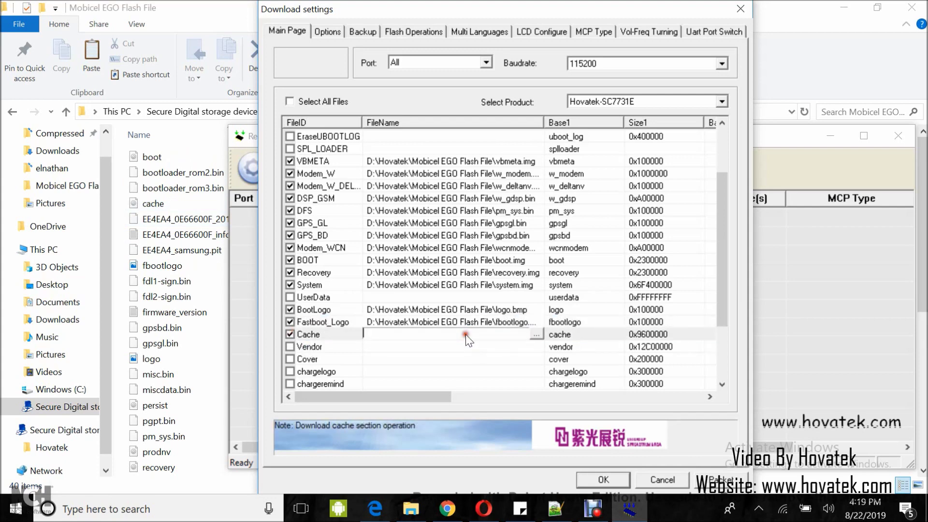
click(536, 334)
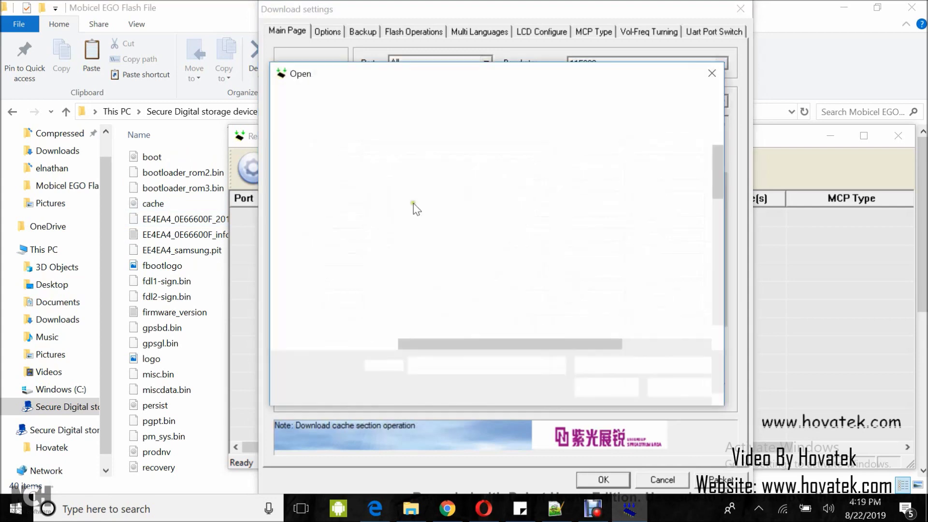
click(424, 209)
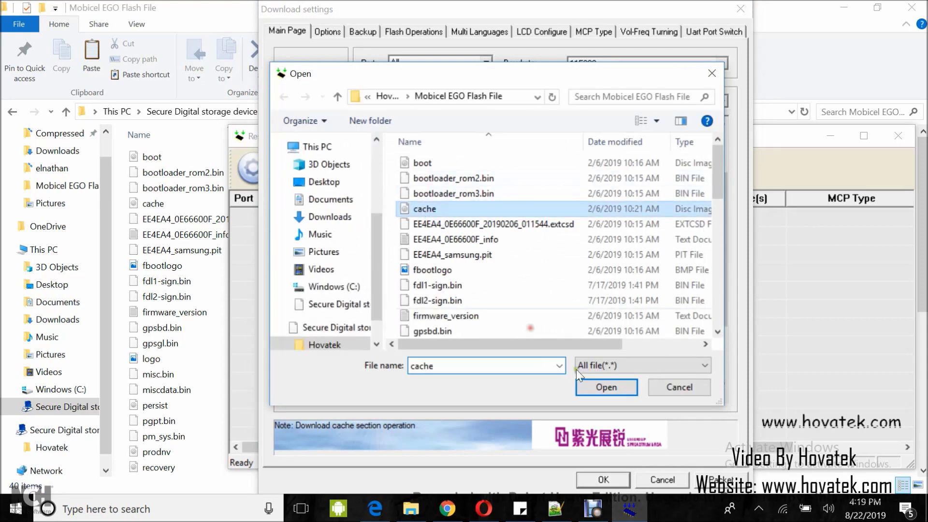
click(600, 383)
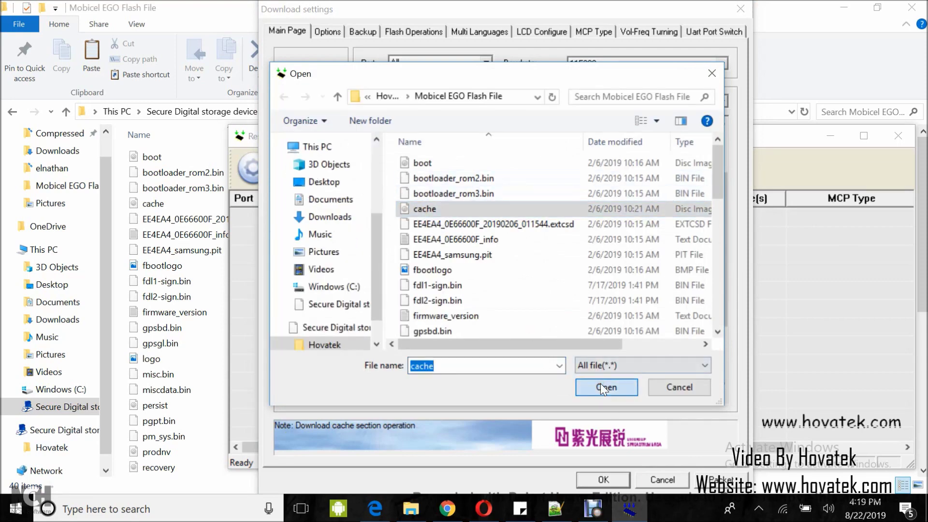
Step: Tick Vendor and load vendor.img as its file
scroll(439, 331, down, 1)
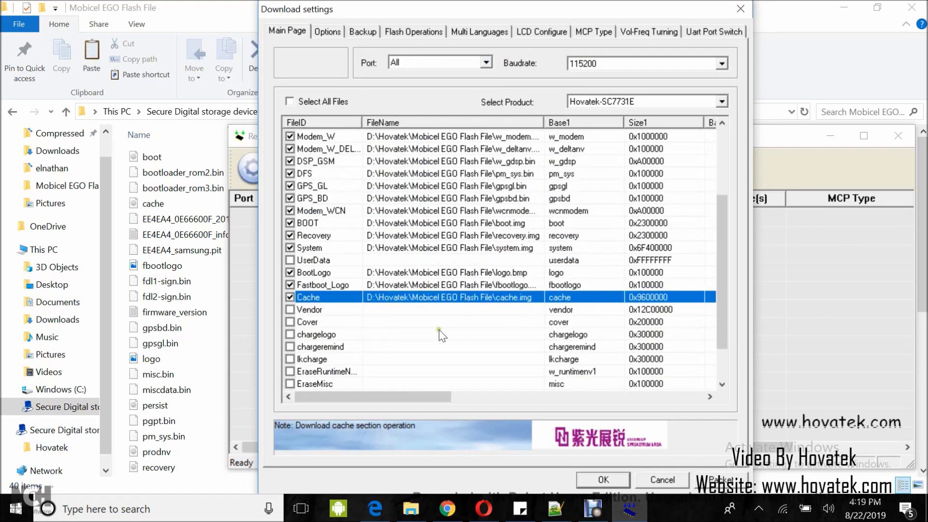
click(371, 312)
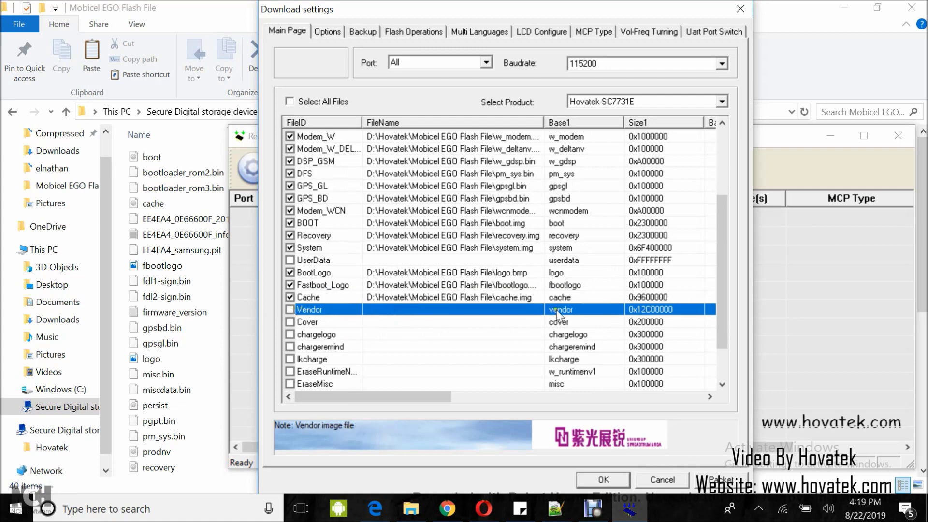
scroll(169, 454, down, 4)
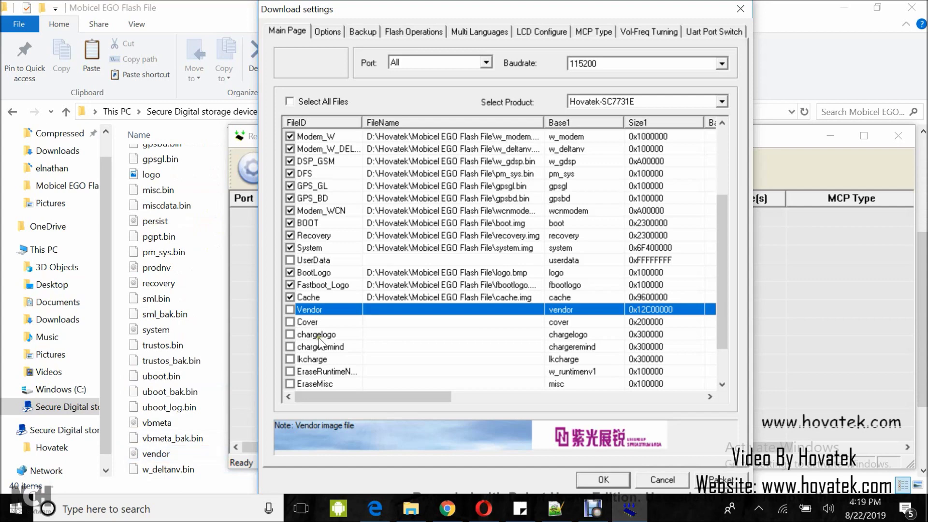
click(290, 309)
click(512, 310)
click(536, 309)
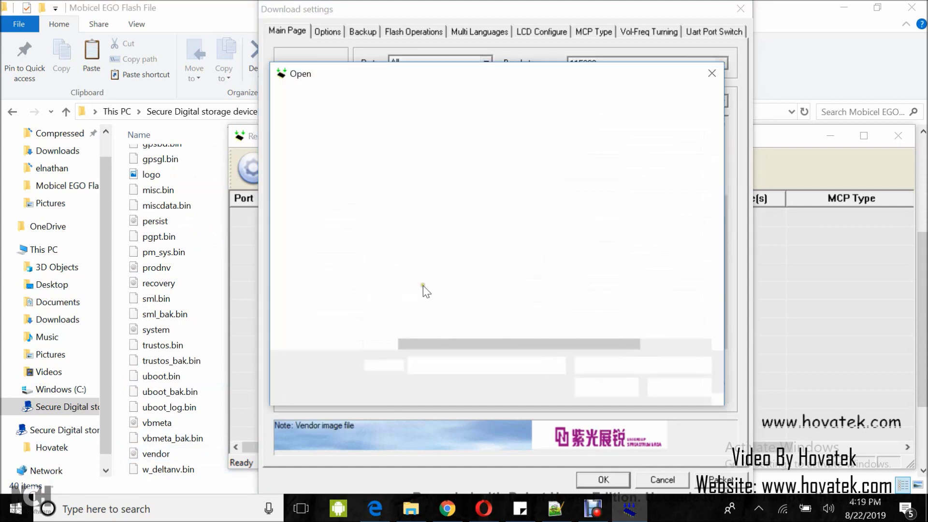
scroll(450, 289, down, 10)
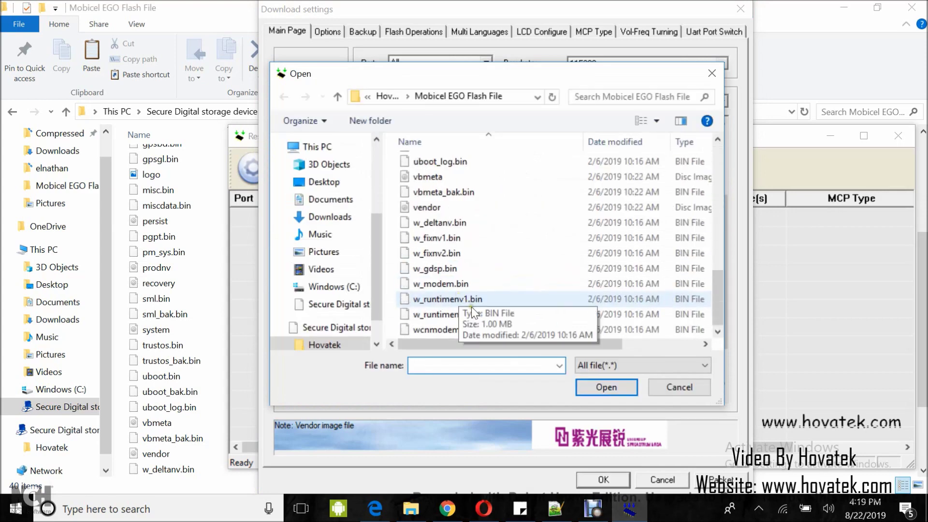
click(425, 206)
click(601, 382)
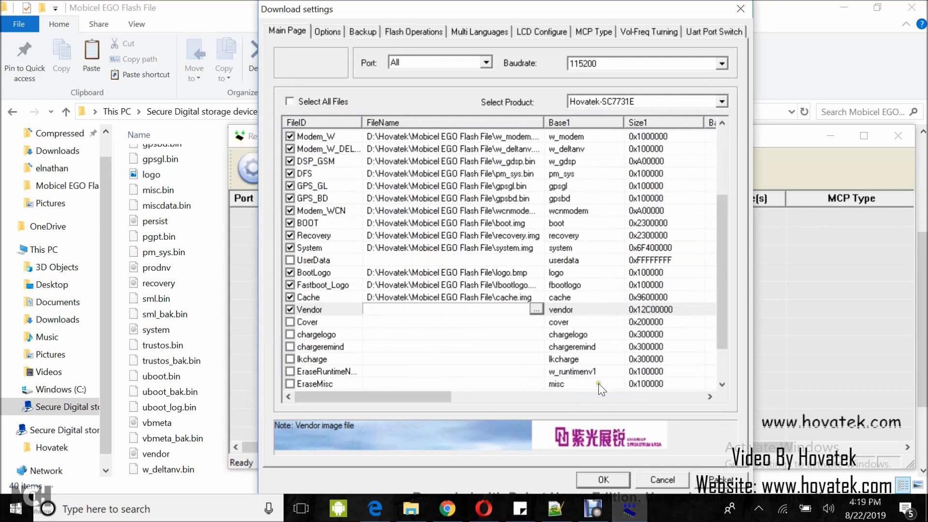
Step: Leave Cover, chargelogo, chargeremind, lkcharge and EraseMisc unticked, and tick Trustos
click(376, 322)
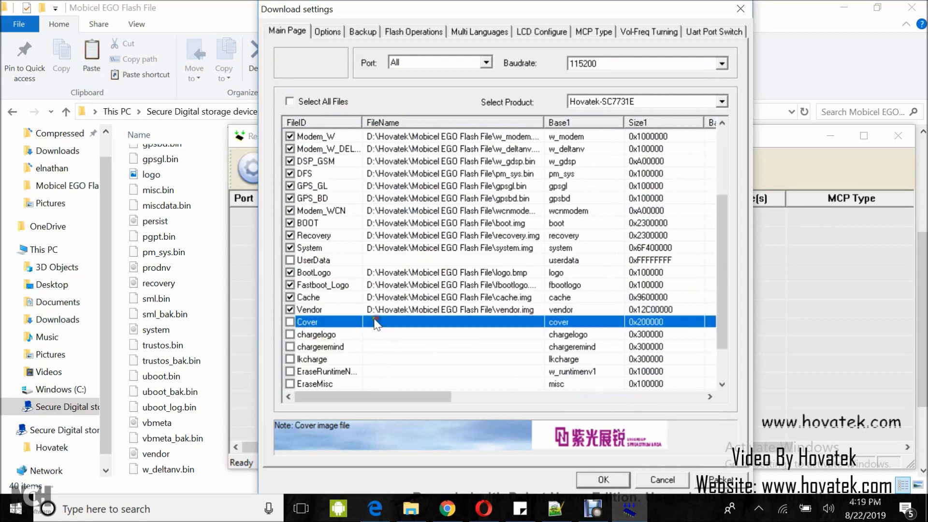
scroll(184, 278, up, 4)
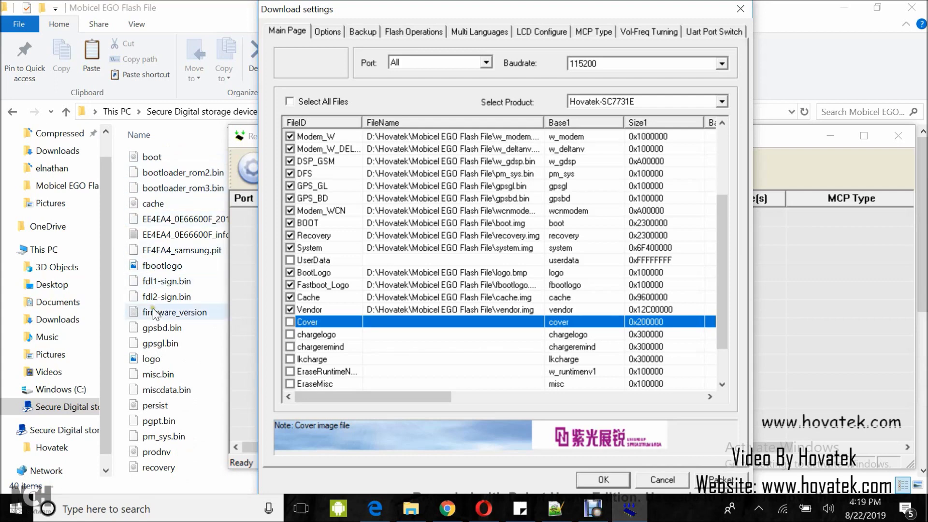
click(384, 334)
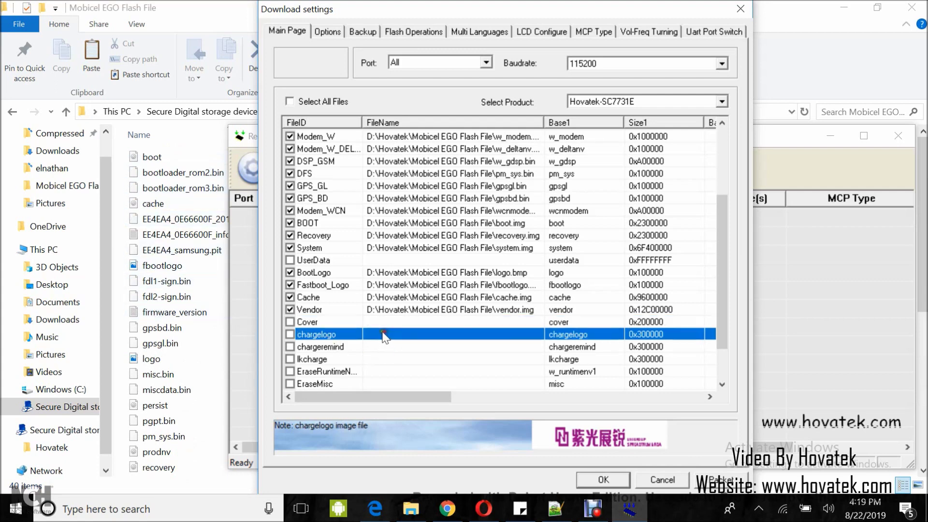
click(333, 347)
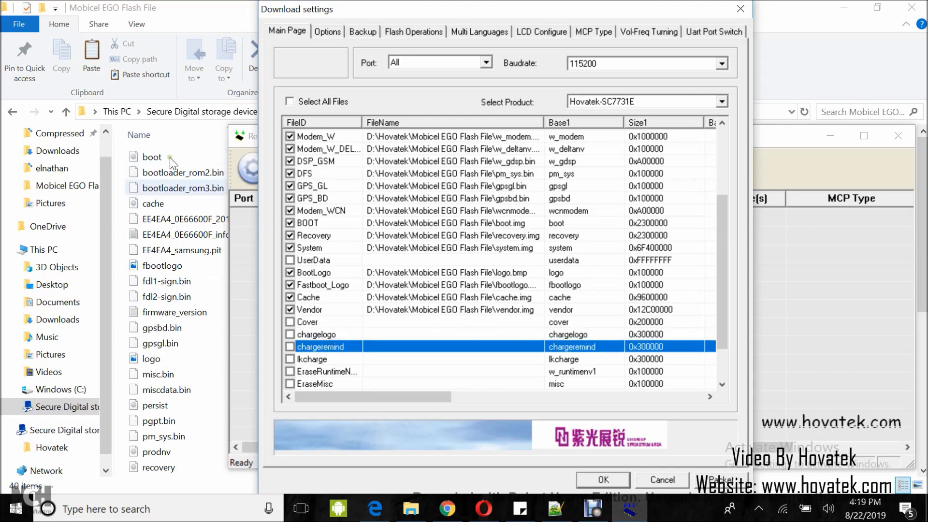
click(314, 359)
scroll(375, 343, down, 1)
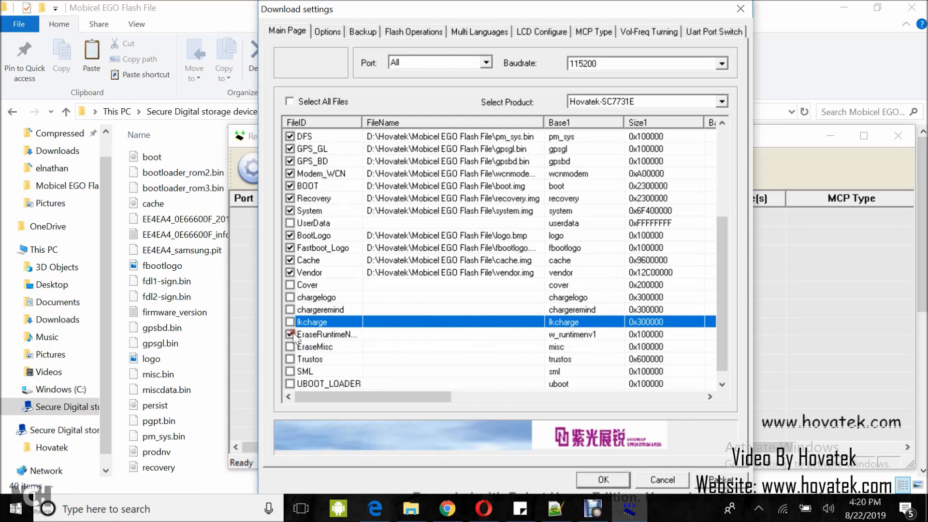
click(294, 346)
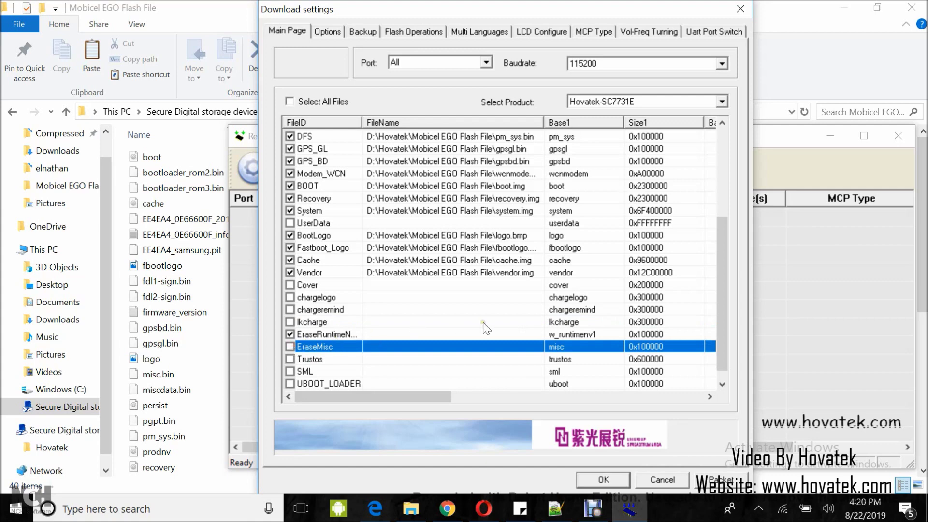
scroll(485, 329, down, 1)
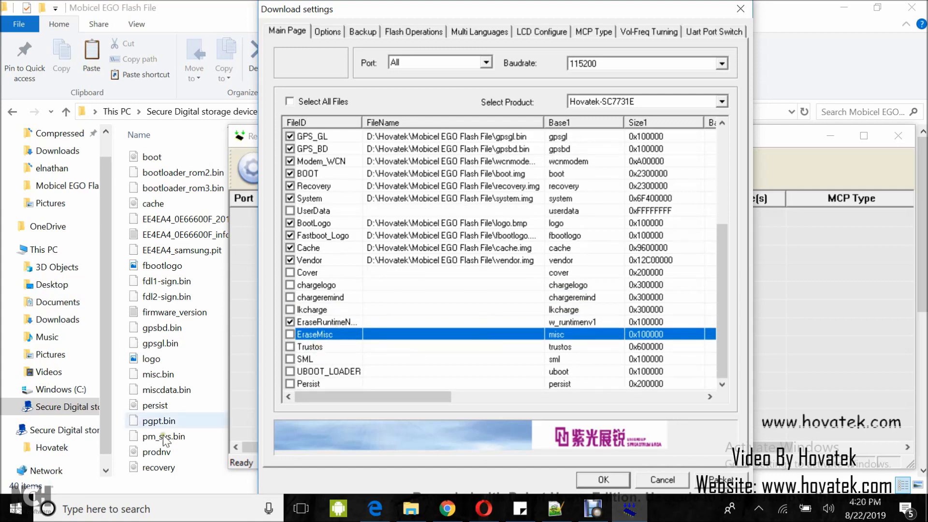
scroll(163, 434, down, 5)
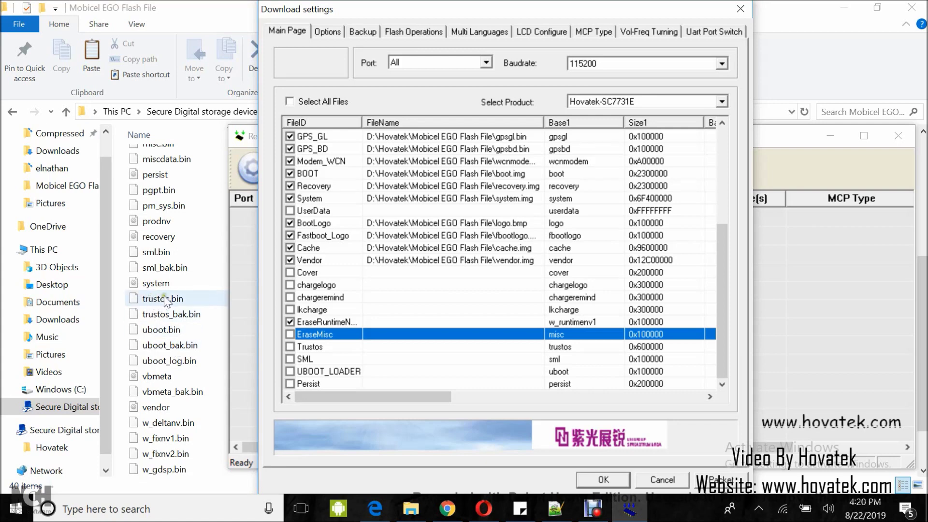
click(290, 346)
Step: Load trustos.bin as the Trustos file
click(454, 346)
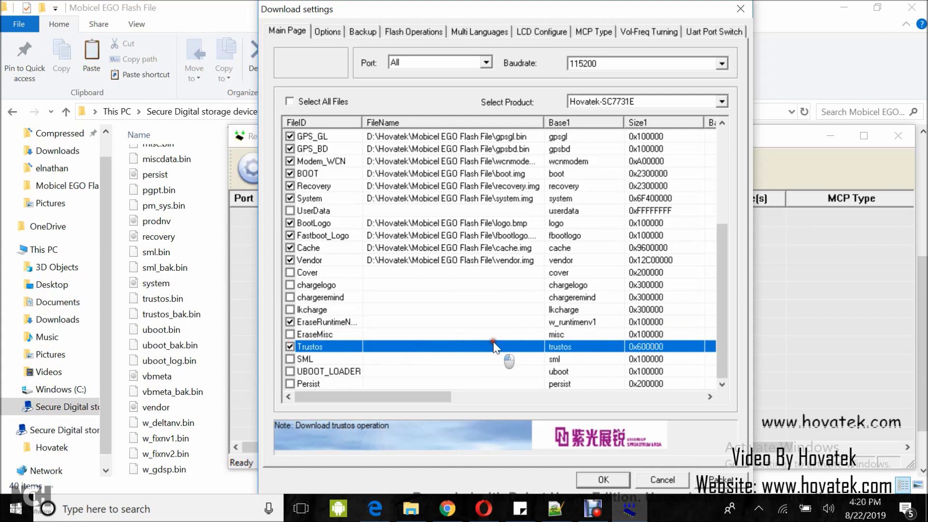
click(494, 344)
click(536, 346)
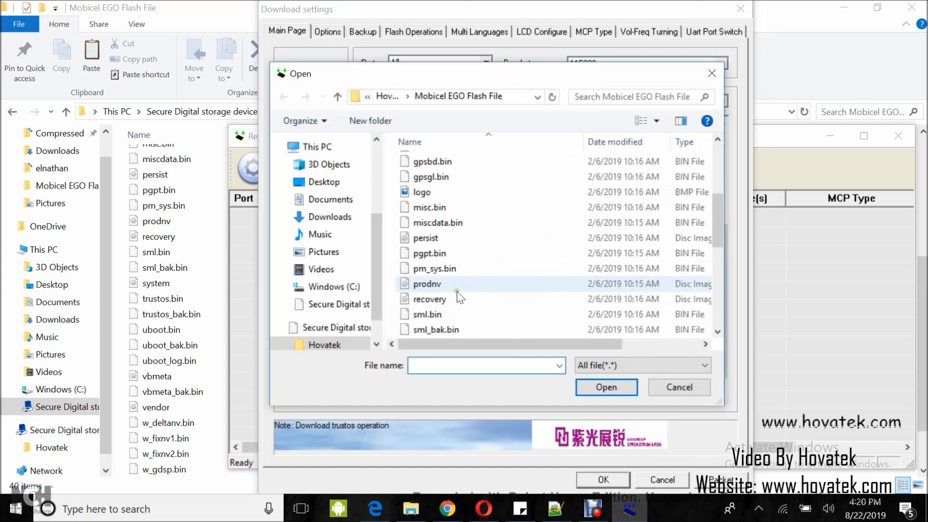
scroll(458, 293, down, 3)
click(430, 223)
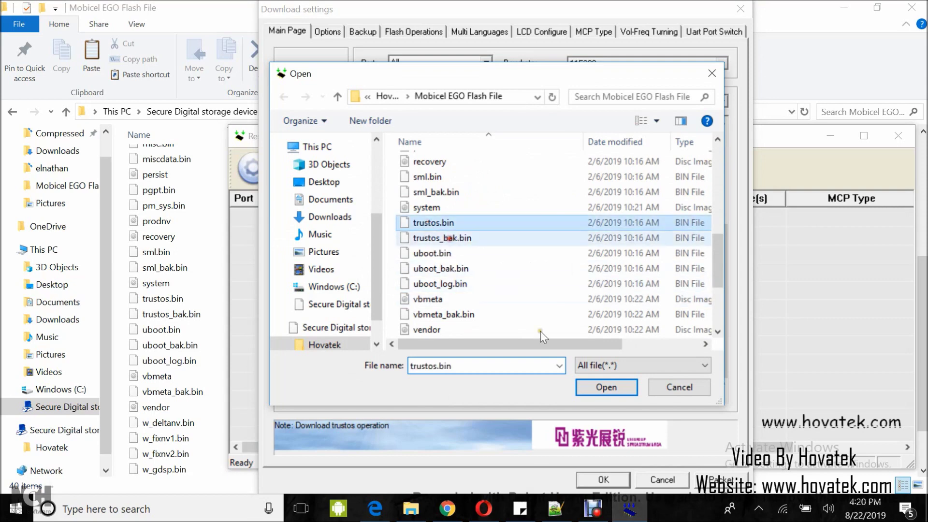
click(586, 384)
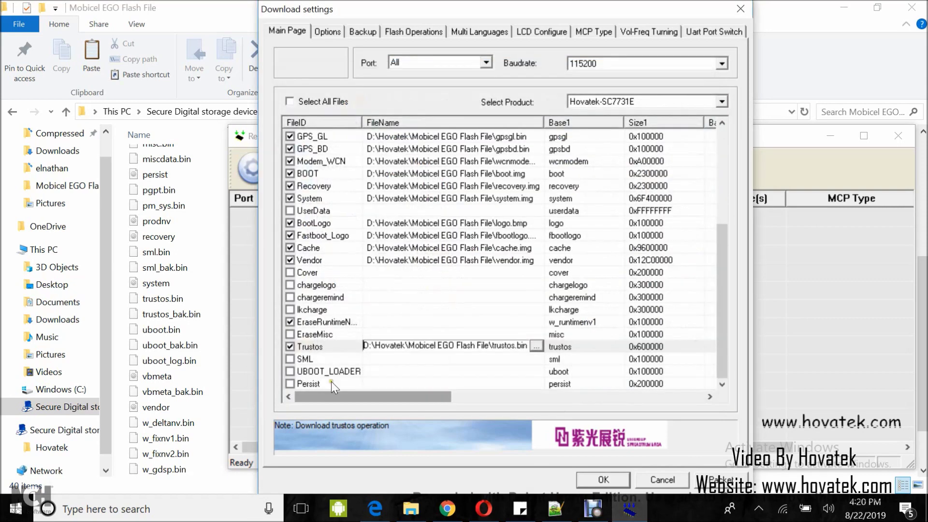
Step: Tick SML and load sml.bin as its file
click(290, 358)
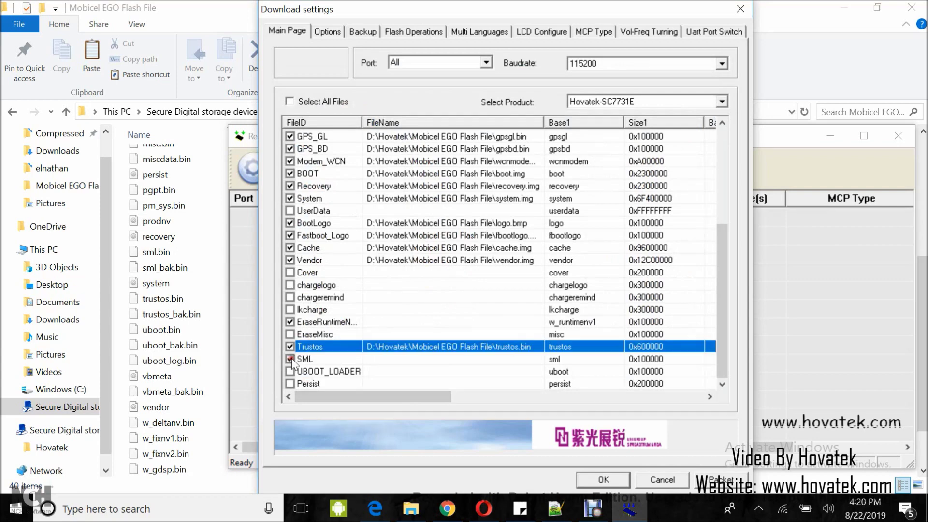
click(421, 359)
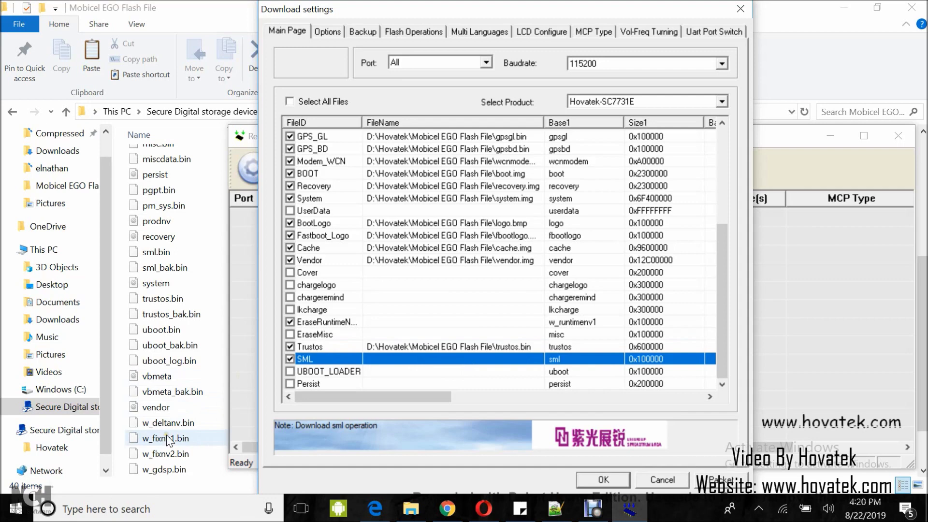
scroll(174, 420, down, 1)
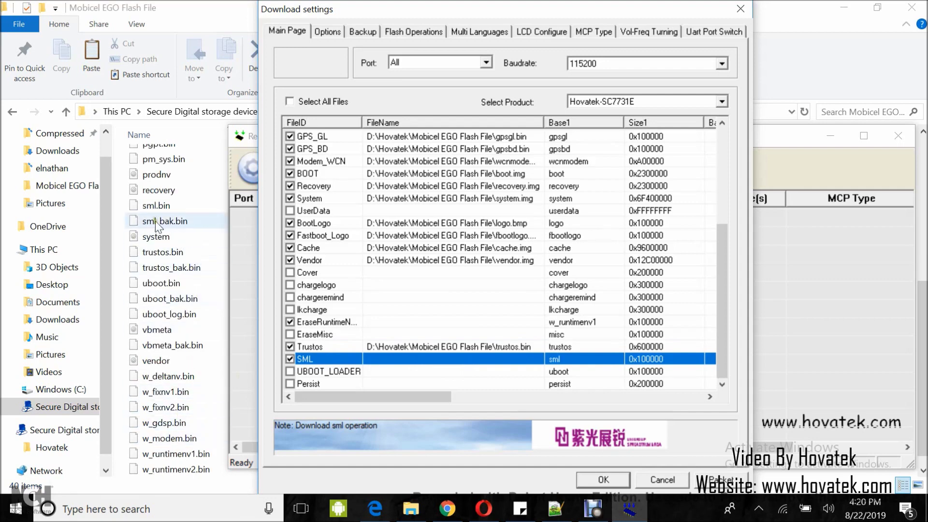
click(433, 360)
click(535, 359)
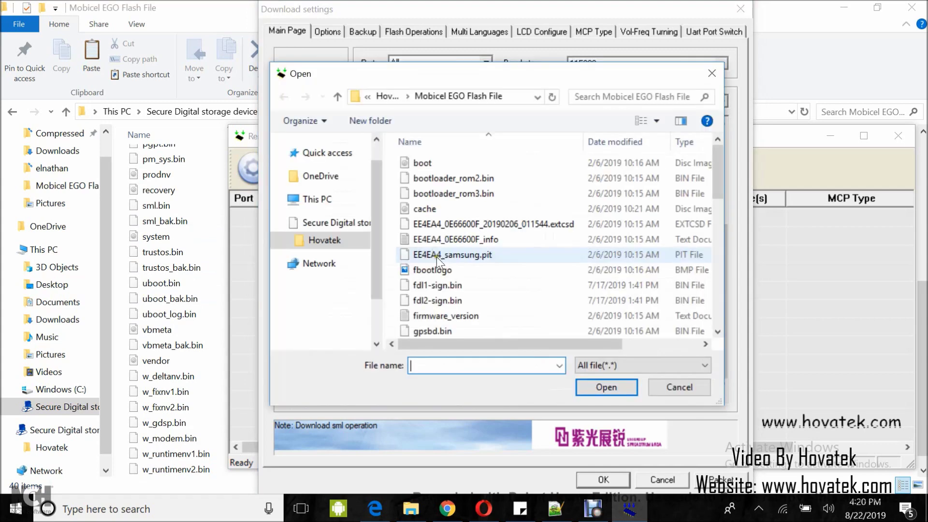
scroll(444, 301, down, 1)
scroll(442, 300, down, 5)
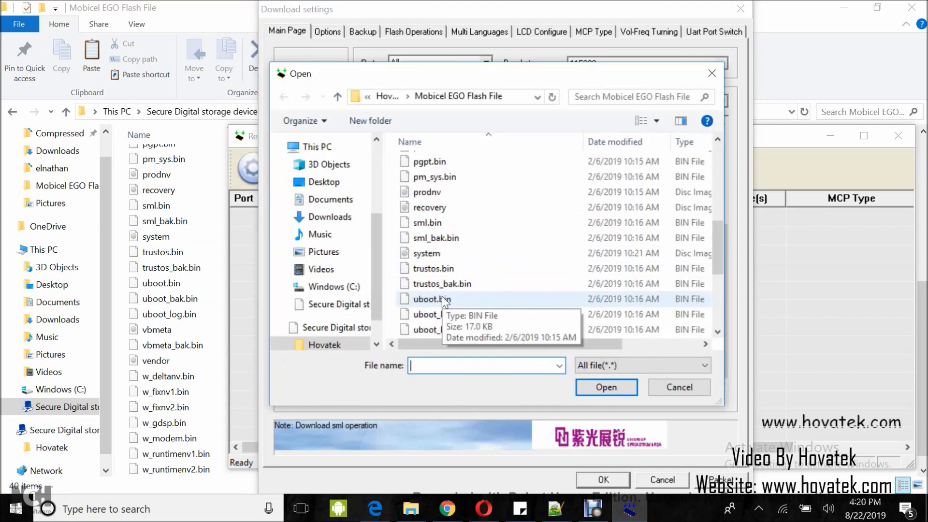
click(432, 221)
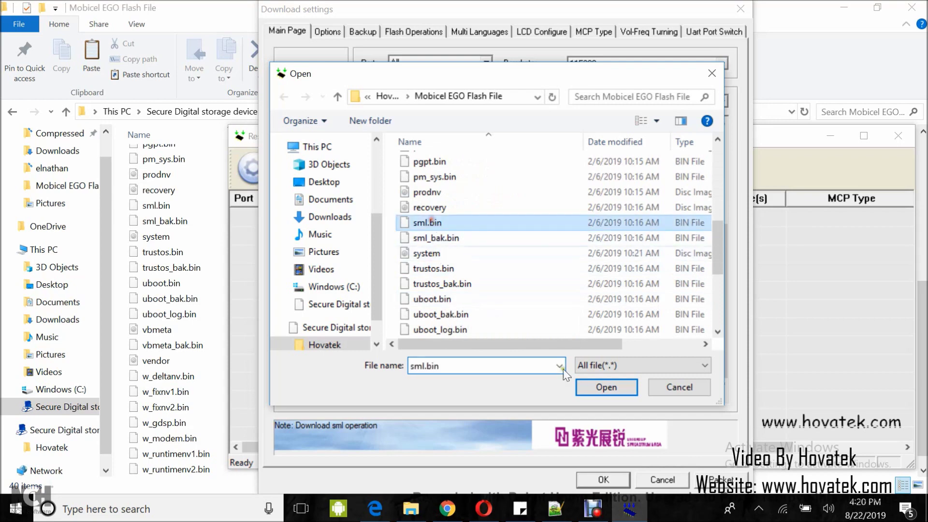
click(594, 387)
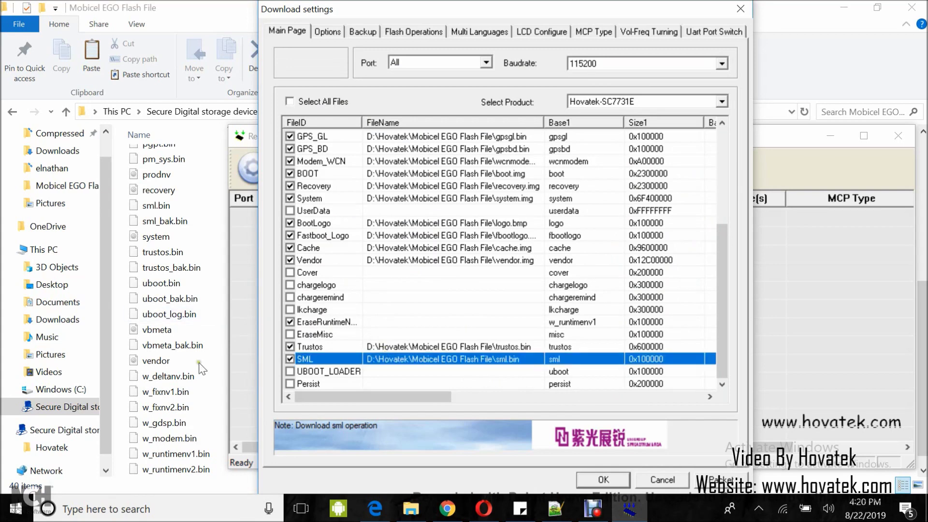
Step: Tick UBOOT_LOADER and load uboot.bin as its file
scroll(173, 367, down, 1)
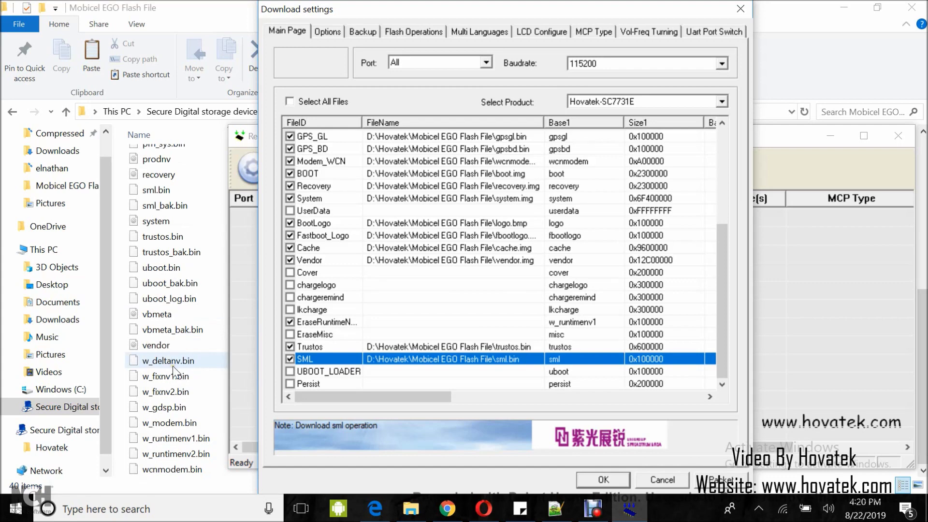
click(378, 371)
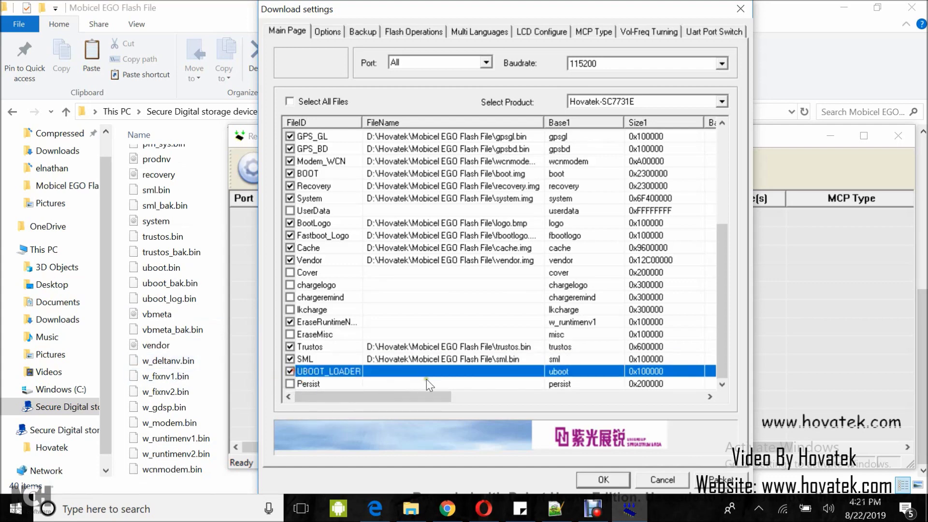
click(289, 371)
click(454, 373)
click(537, 371)
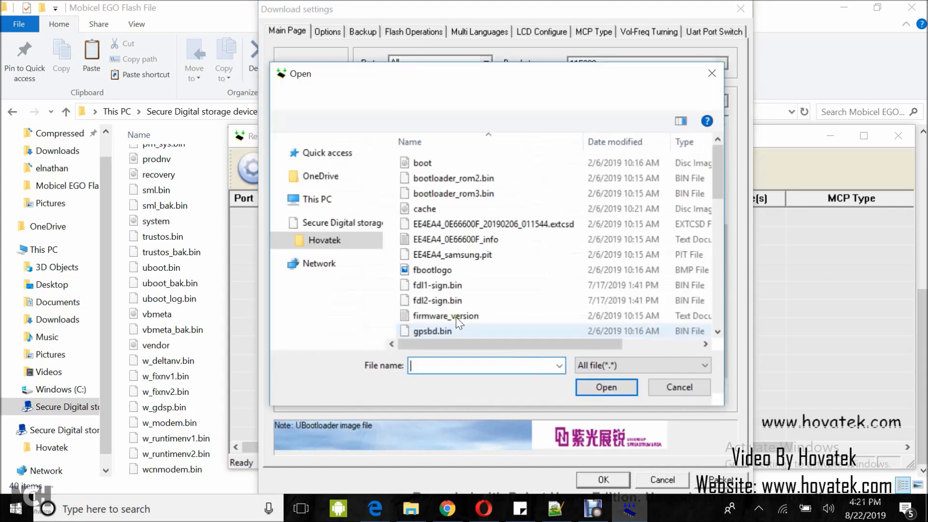
scroll(451, 292, down, 9)
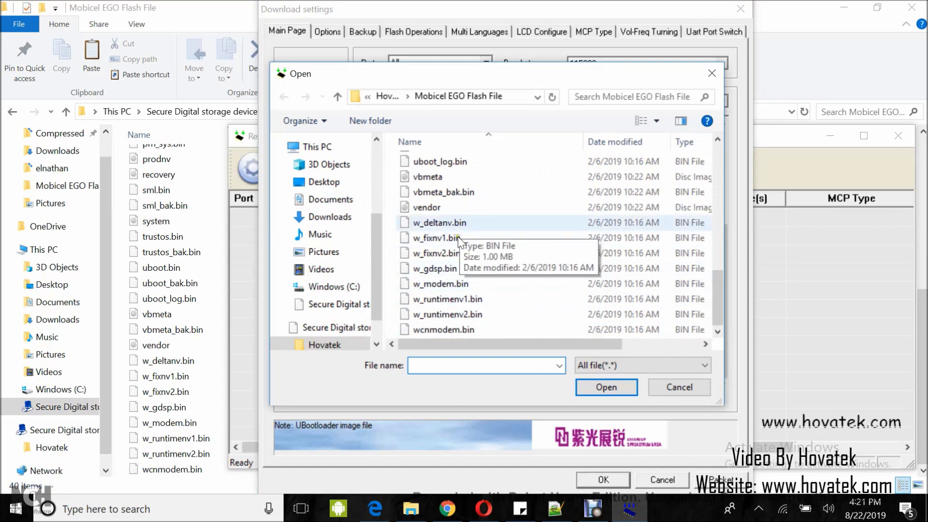
scroll(457, 237, up, 1)
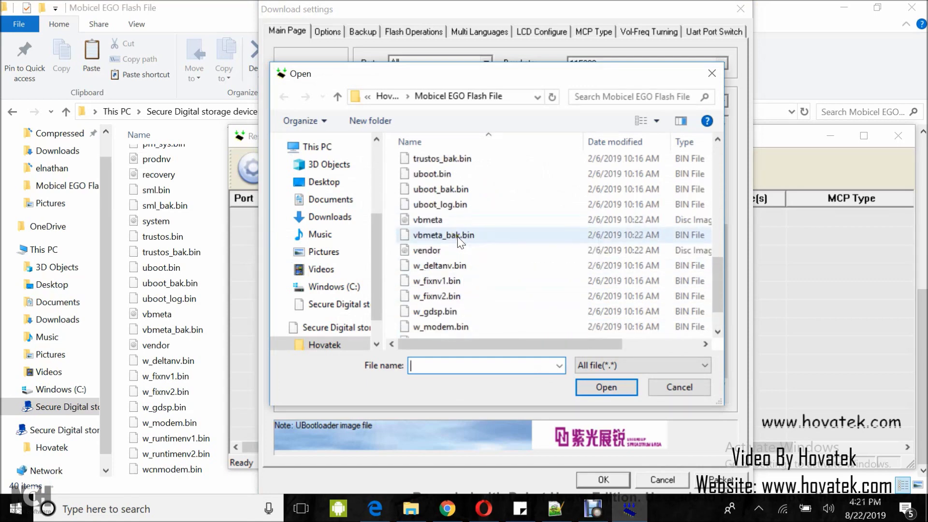
click(428, 173)
click(602, 385)
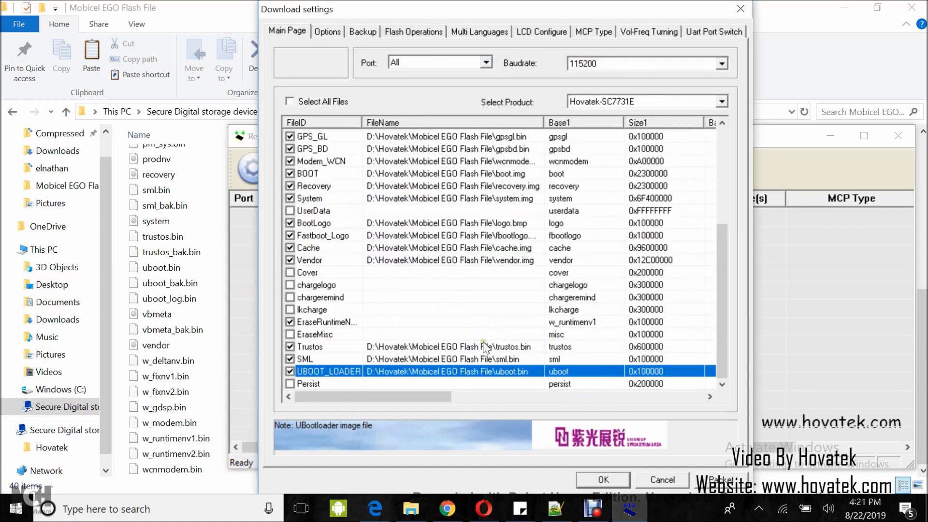
Step: Tick Persist and load persist.img as its file
click(430, 384)
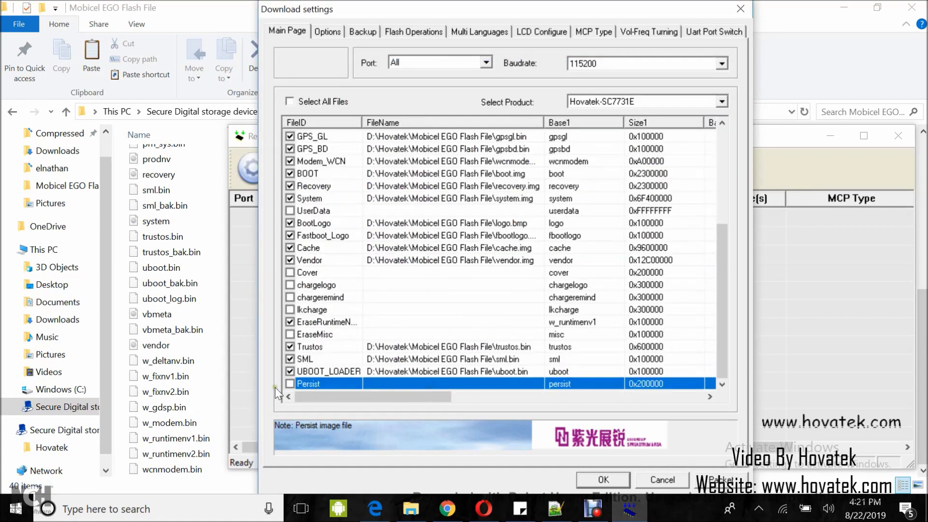
click(290, 383)
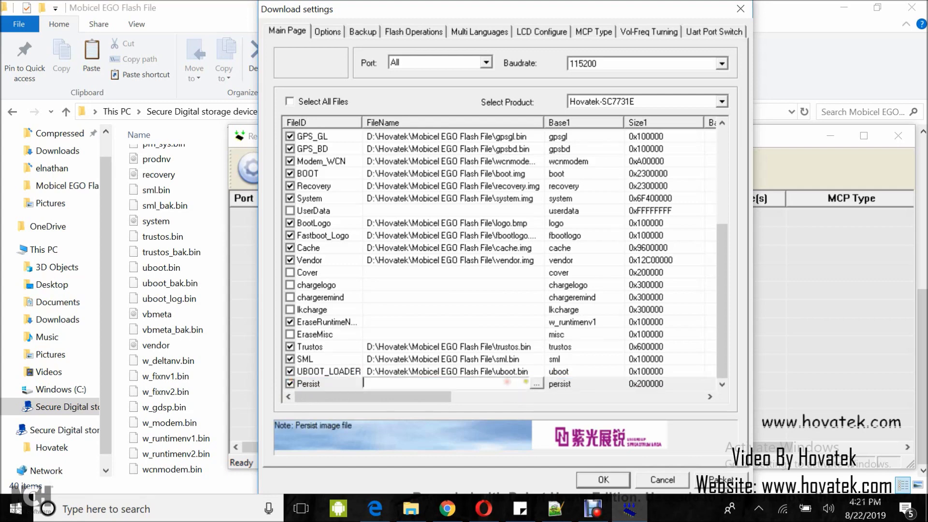
click(536, 383)
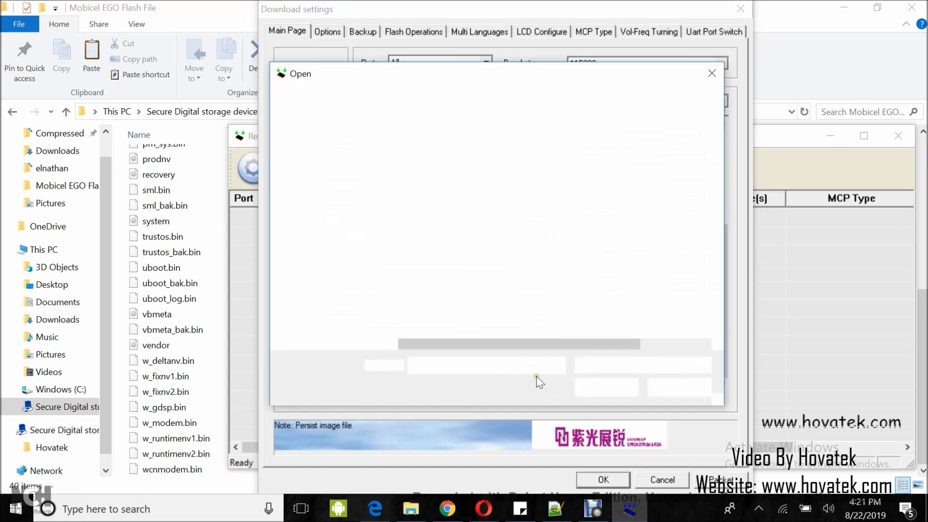
scroll(478, 301, down, 4)
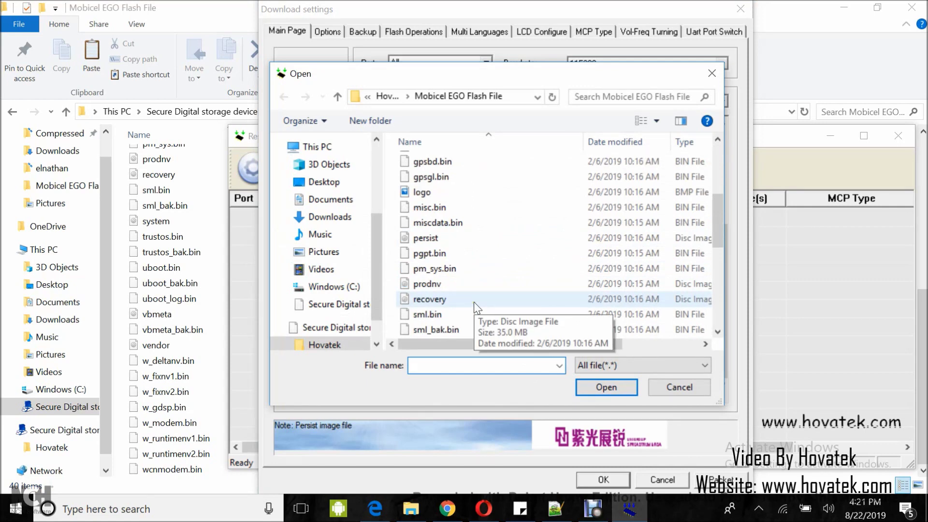
click(435, 239)
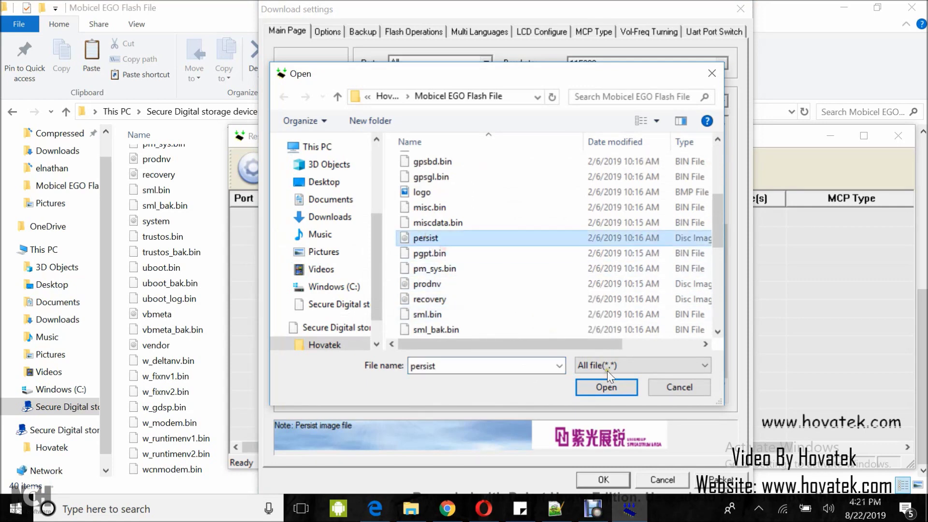
click(605, 385)
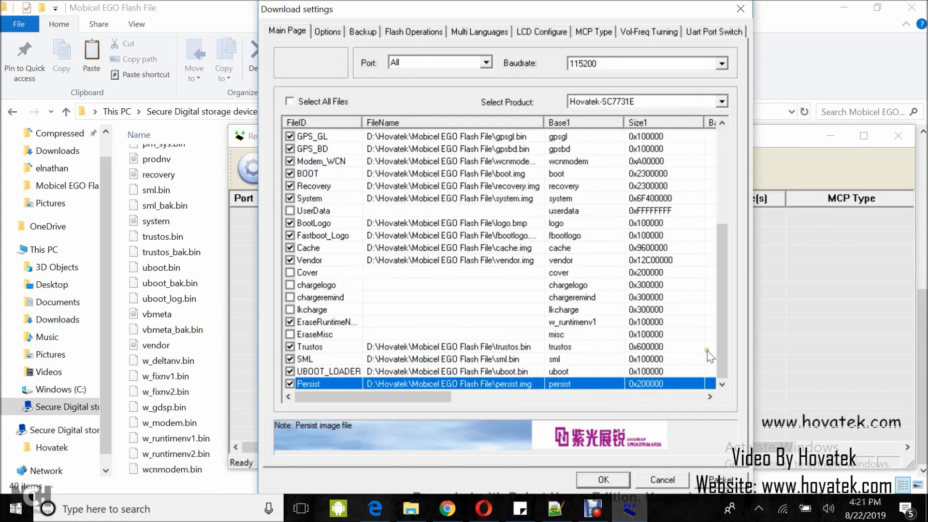
Step: Turn off Repartition in the Options page and return to Main Page
scroll(726, 234, up, 3)
scroll(725, 223, up, 1)
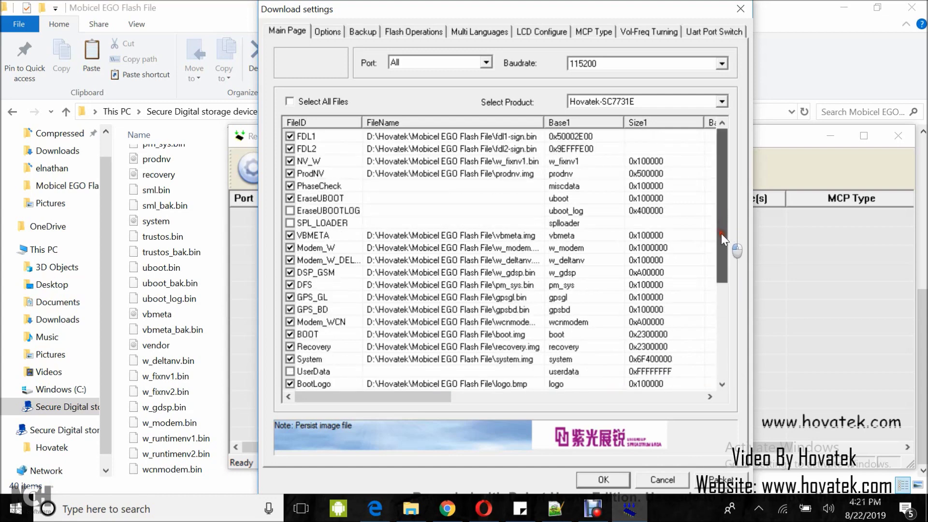
scroll(721, 234, down, 3)
drag(723, 309, 729, 364)
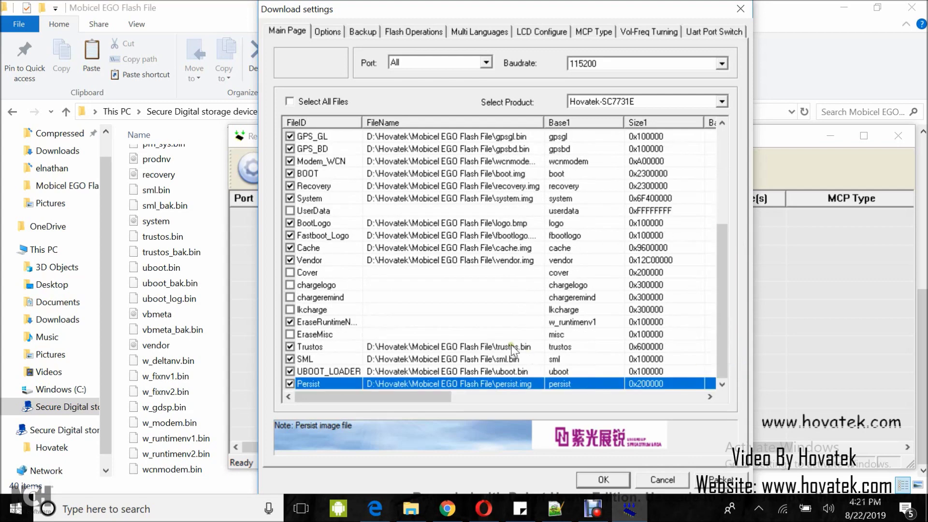
click(329, 29)
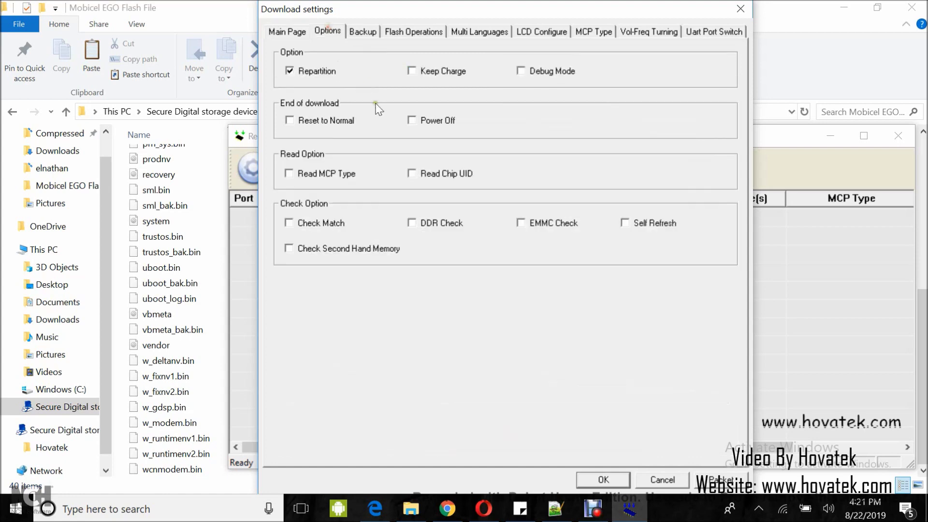
click(290, 71)
click(292, 31)
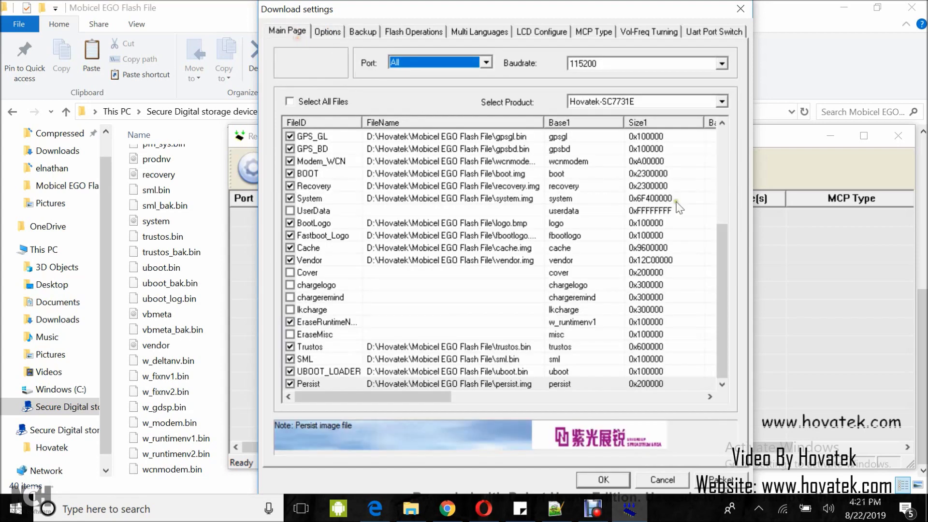
Step: Scroll through the assigned file list and start building the packet
drag(721, 272, 721, 146)
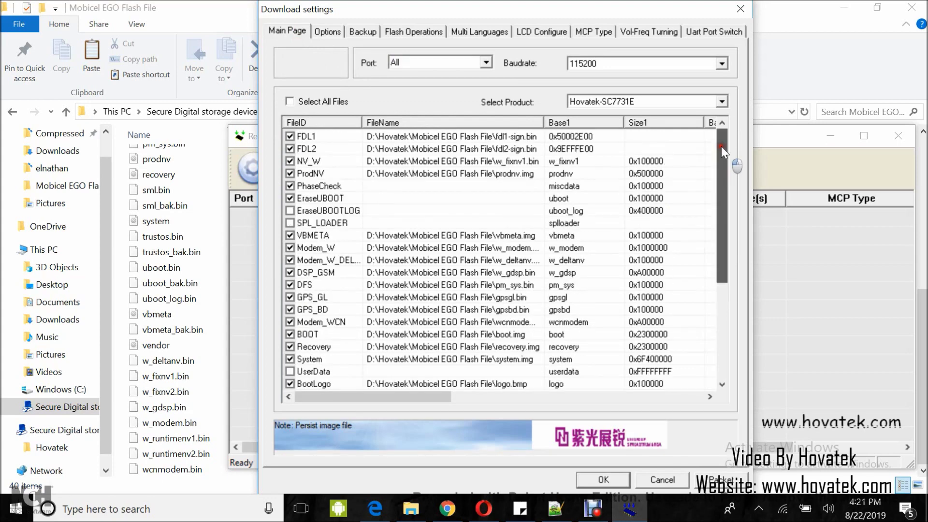
scroll(717, 212, down, 3)
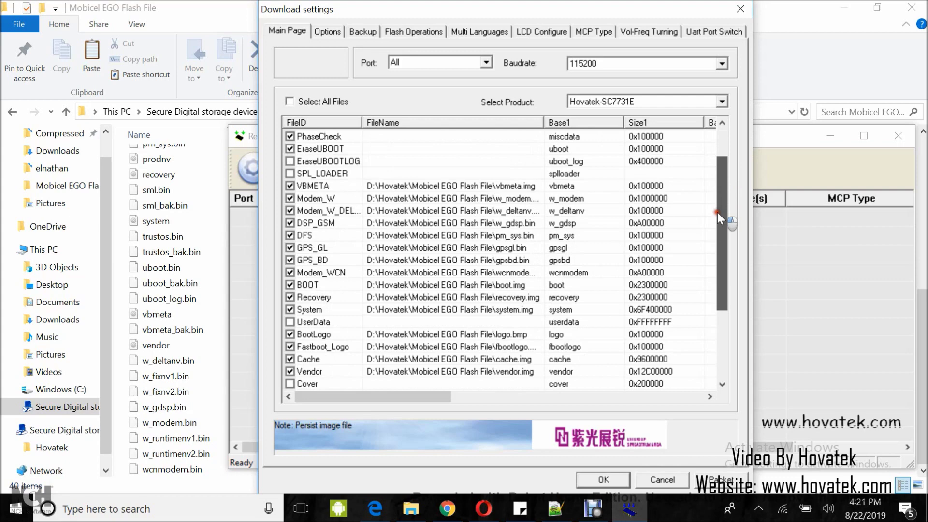
drag(720, 245, 721, 289)
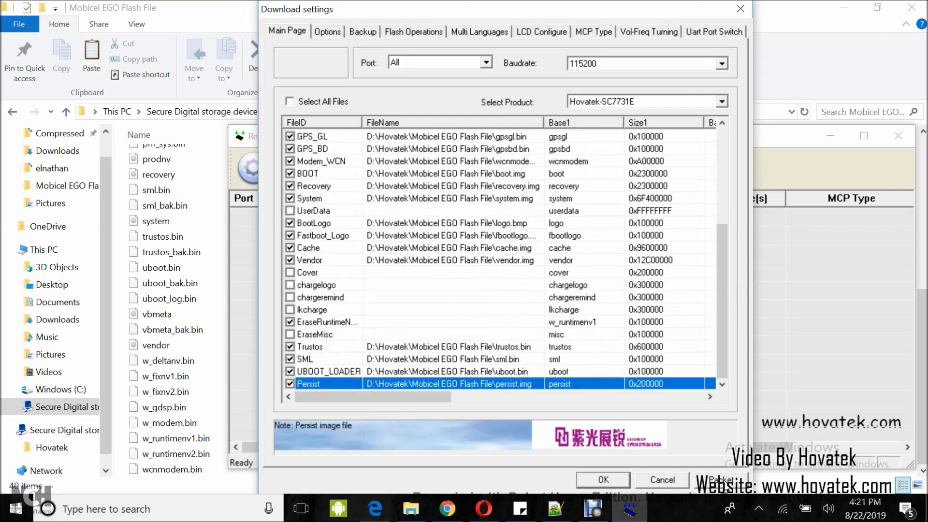
click(719, 479)
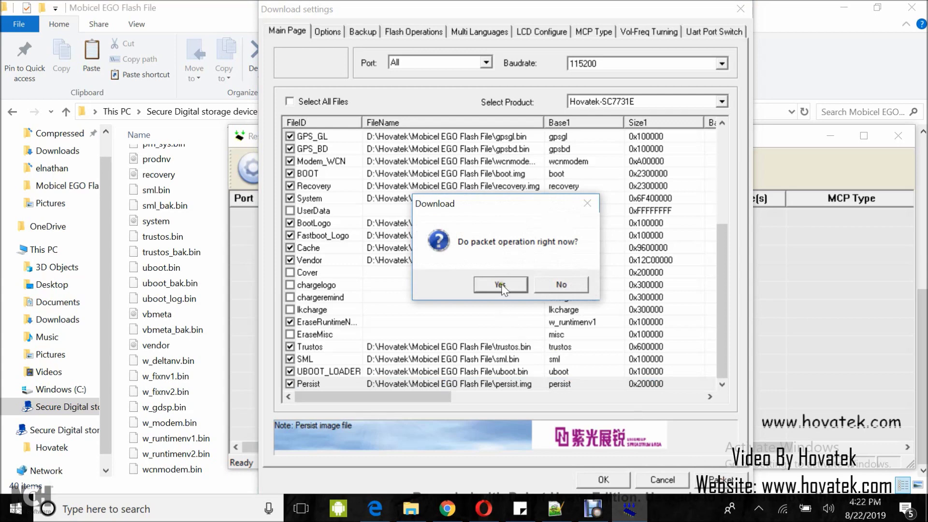
Step: Confirm packeting despite the warning, and set alias Mobicel-Ego and version 1
click(502, 285)
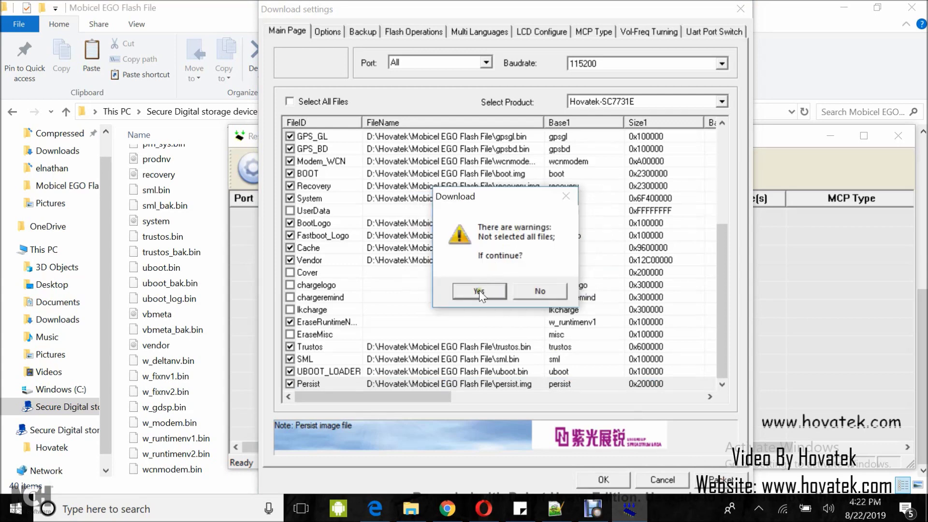
click(479, 290)
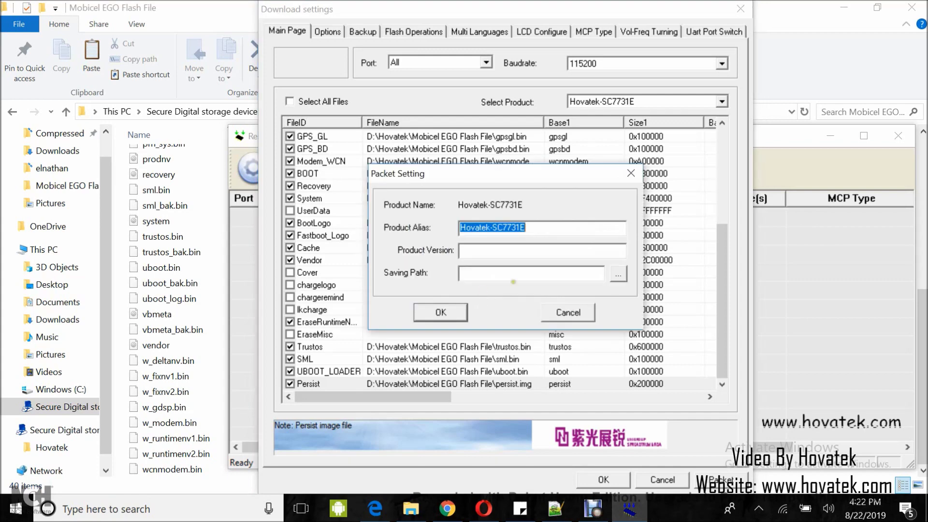
text(Mobicel-Ego)
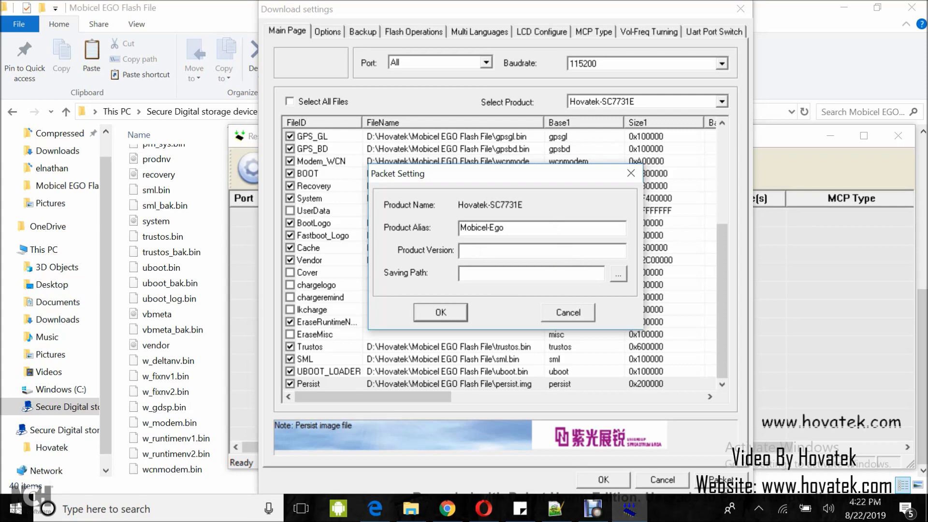
text(1)
click(618, 273)
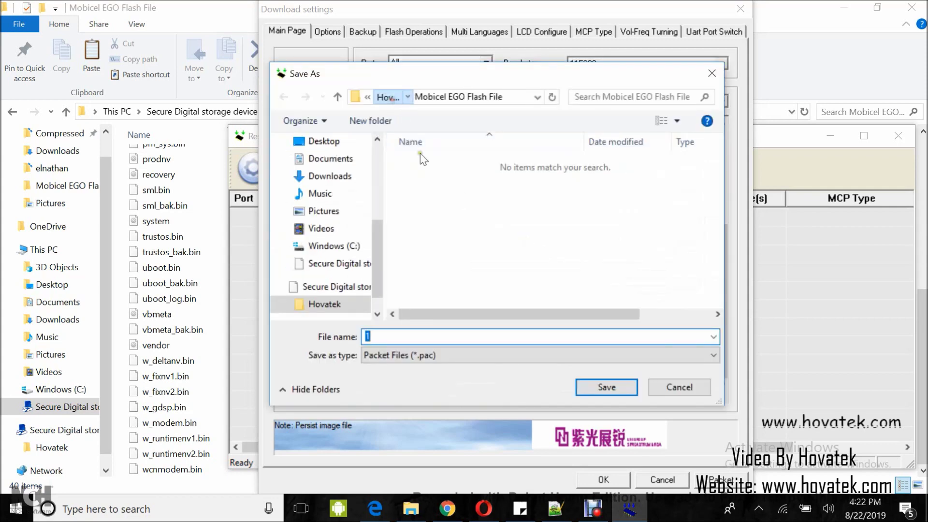
Step: Save the packet as Mobicel-Ego.pac in D:\Hovatek and start packeting
text(mob)
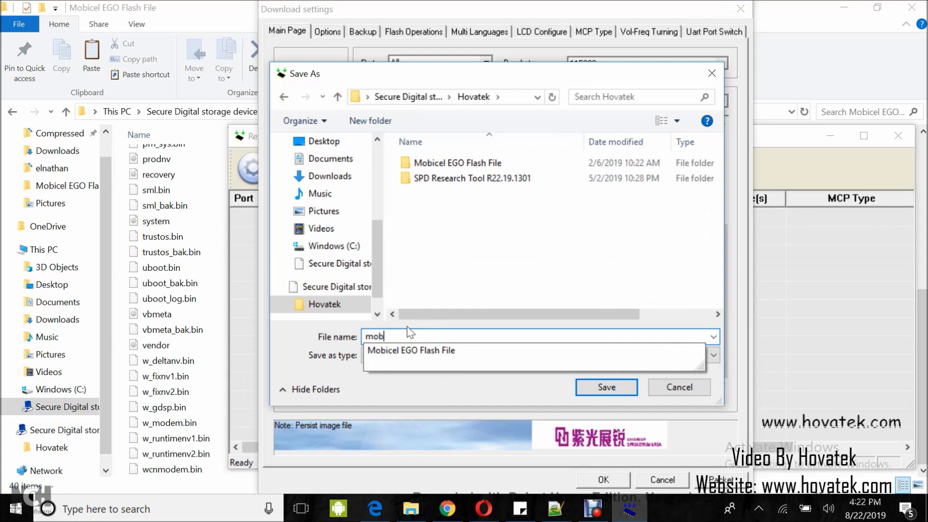
click(414, 350)
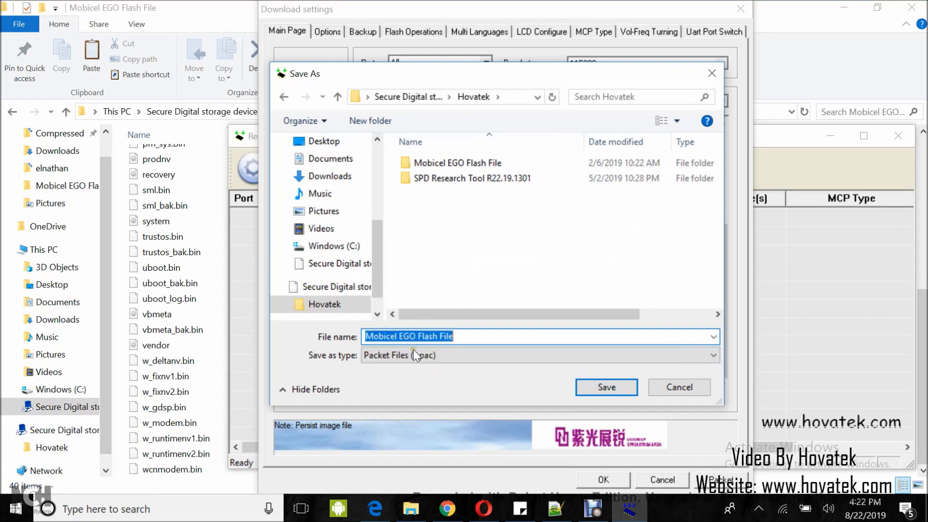
click(510, 336)
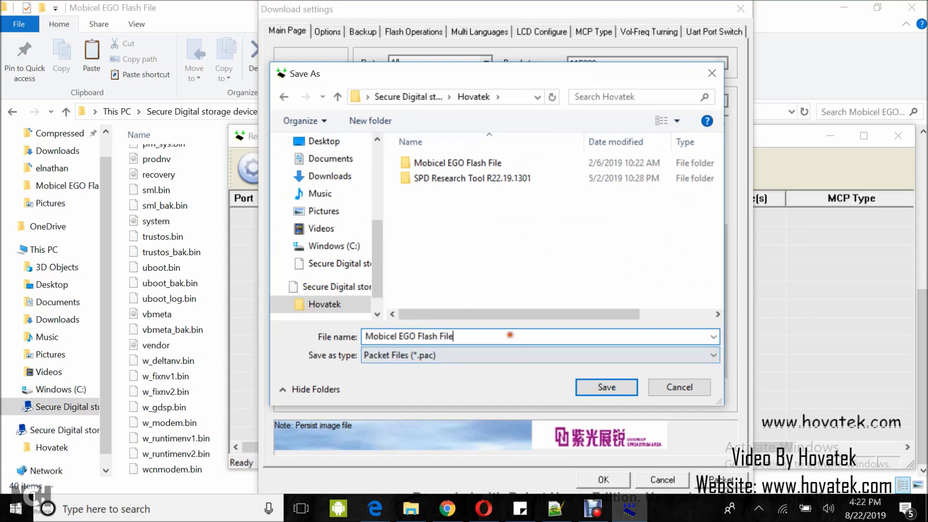
click(593, 390)
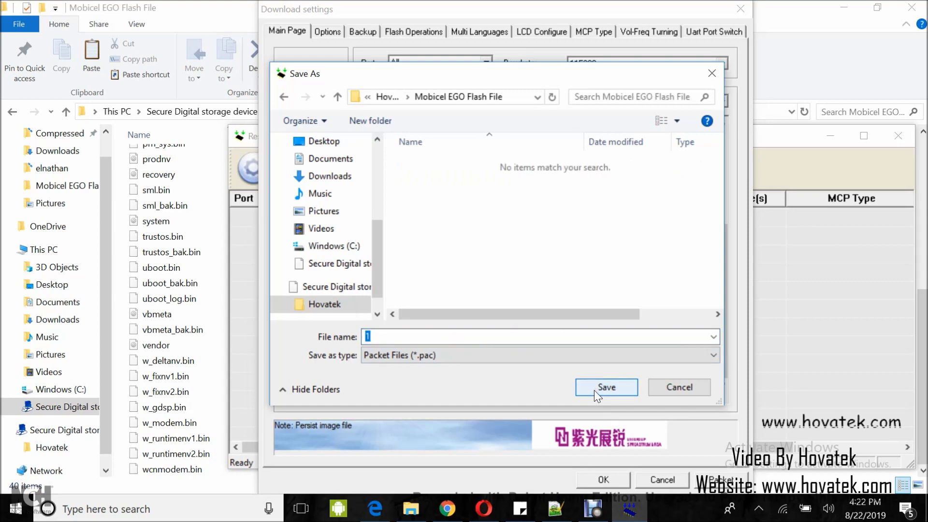
click(385, 96)
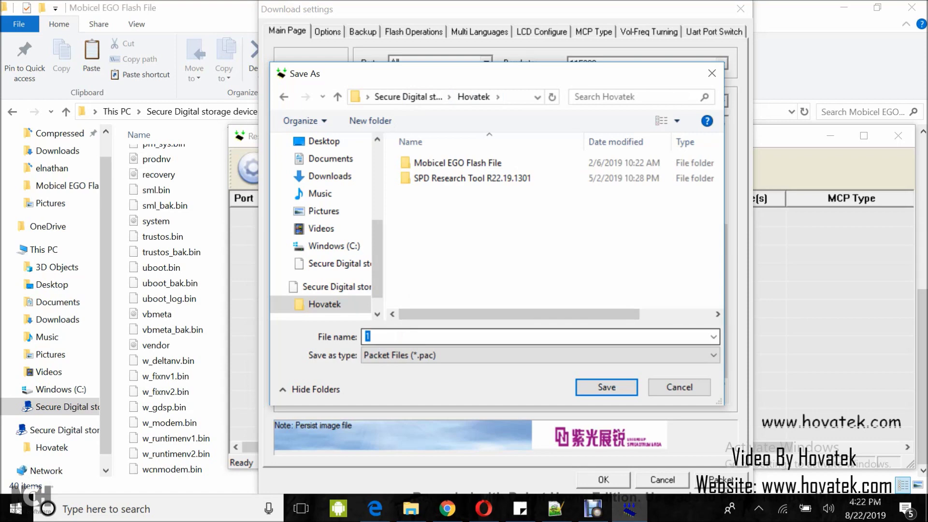
click(401, 335)
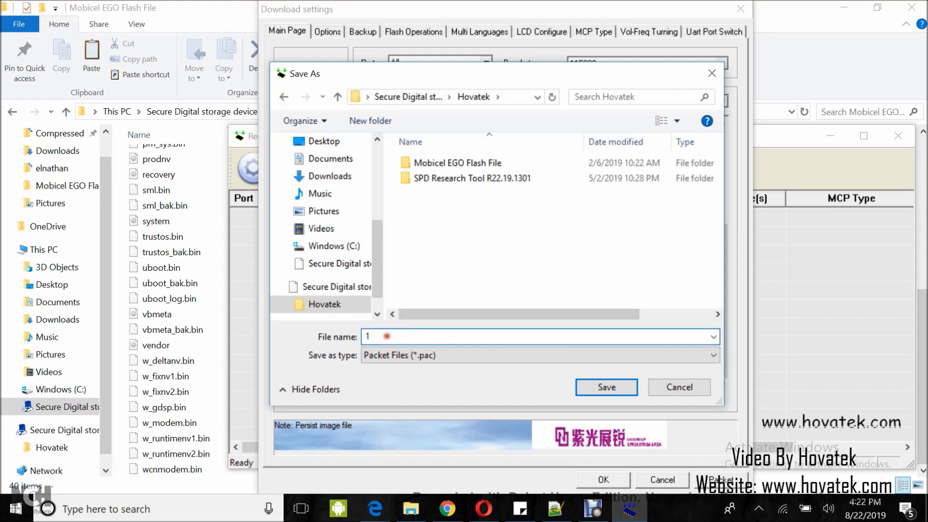
key(BackSpace)
text(Mobi)
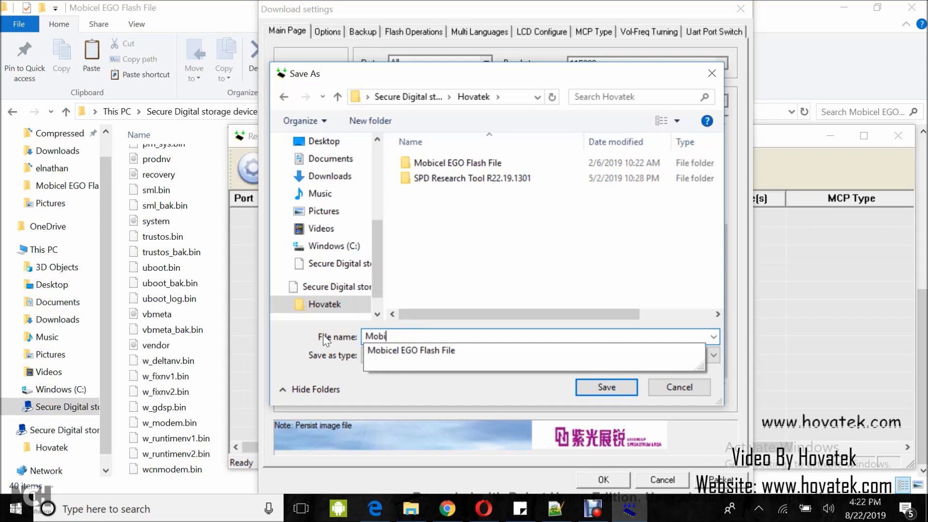
text(cel-Ego)
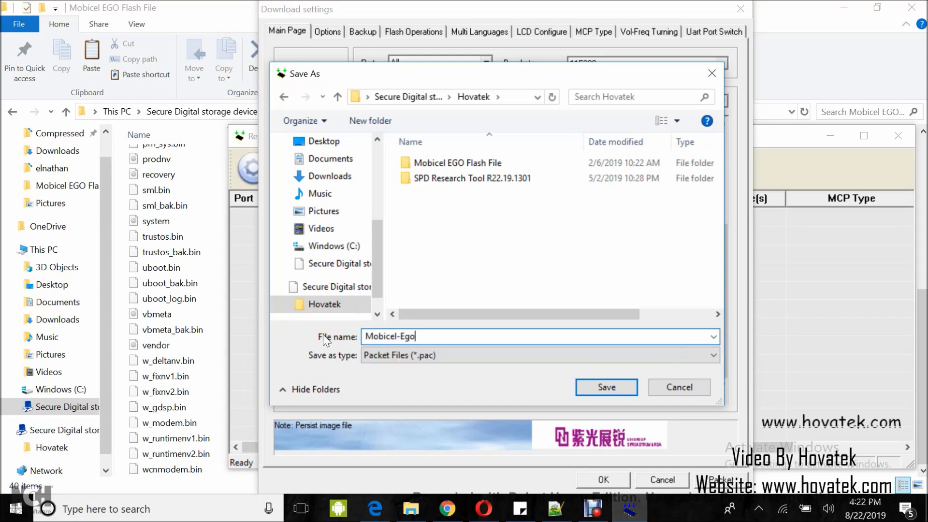
click(614, 386)
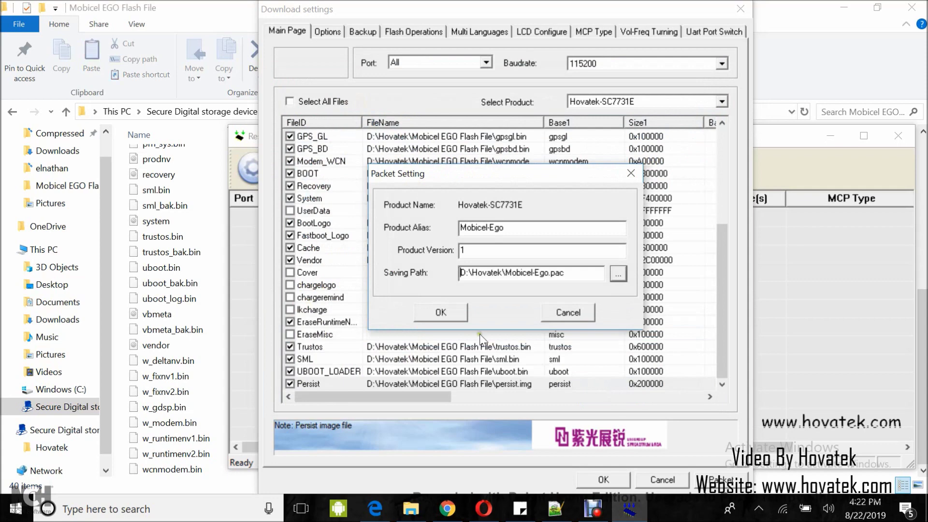
click(439, 313)
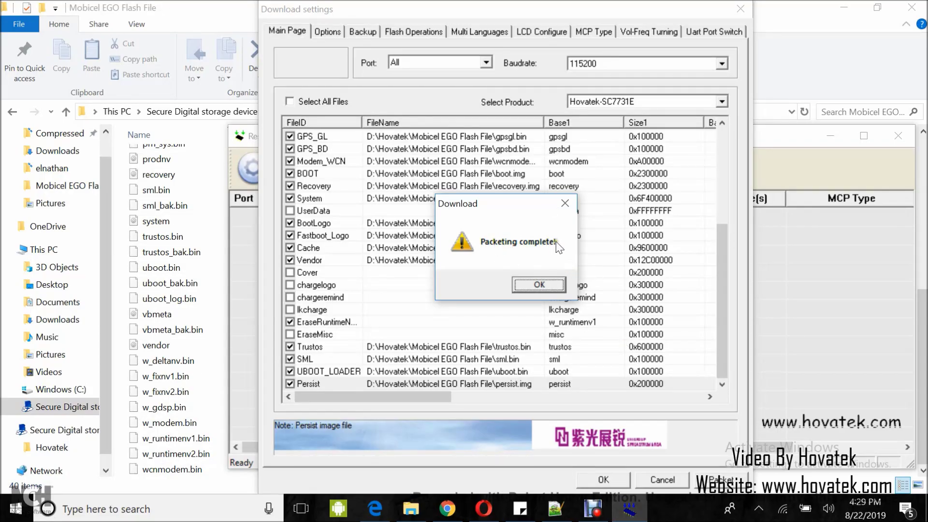
Step: Dismiss the 'Packeting complete!' message once the build finishes
click(539, 286)
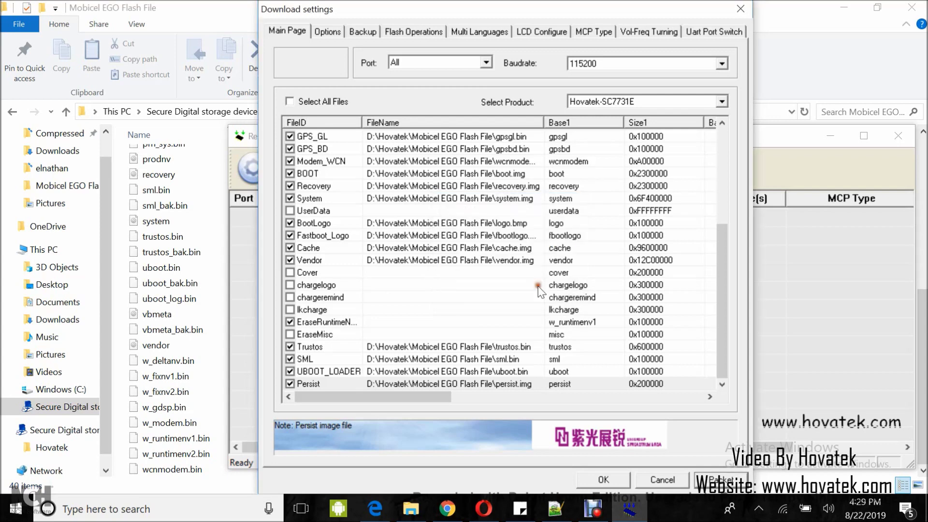
Step: Confirm in File Explorer that Mobicel-Ego.pac in Hovatek is 2,027,104 KB
click(230, 22)
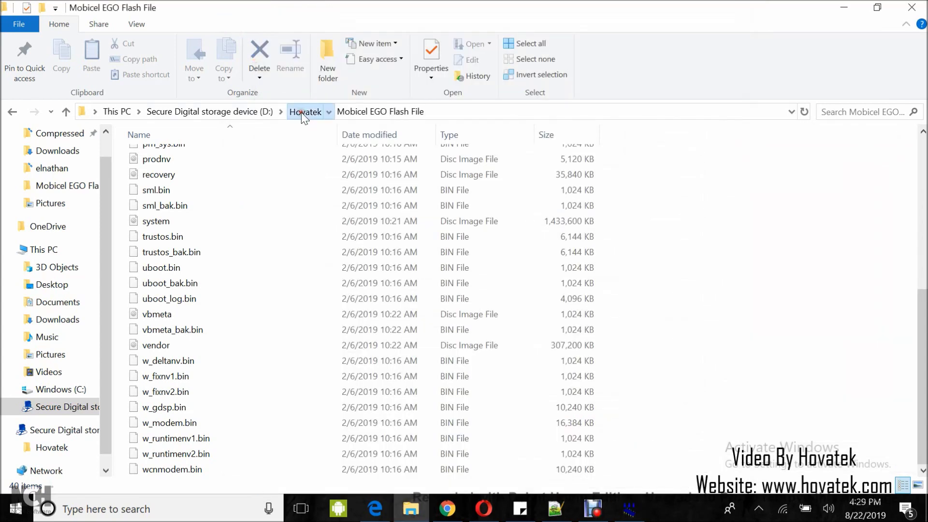
click(301, 112)
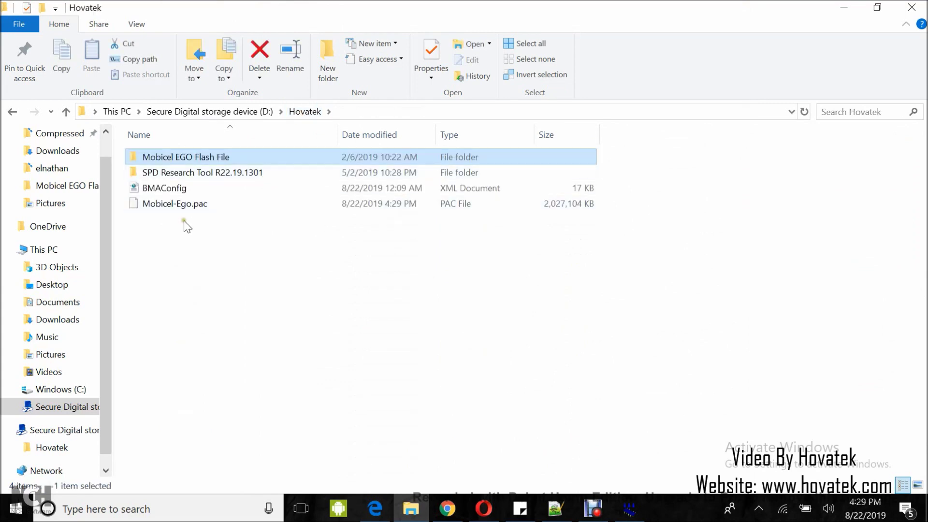
click(165, 205)
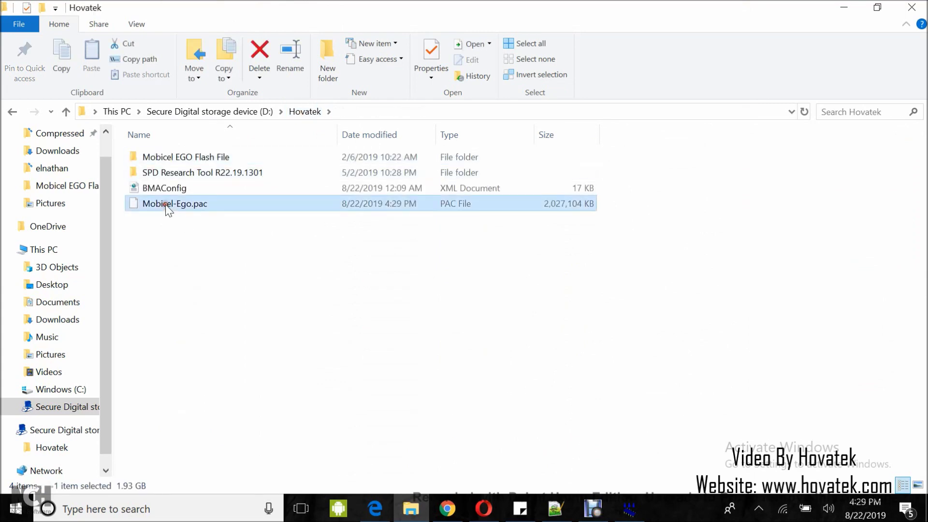
click(344, 294)
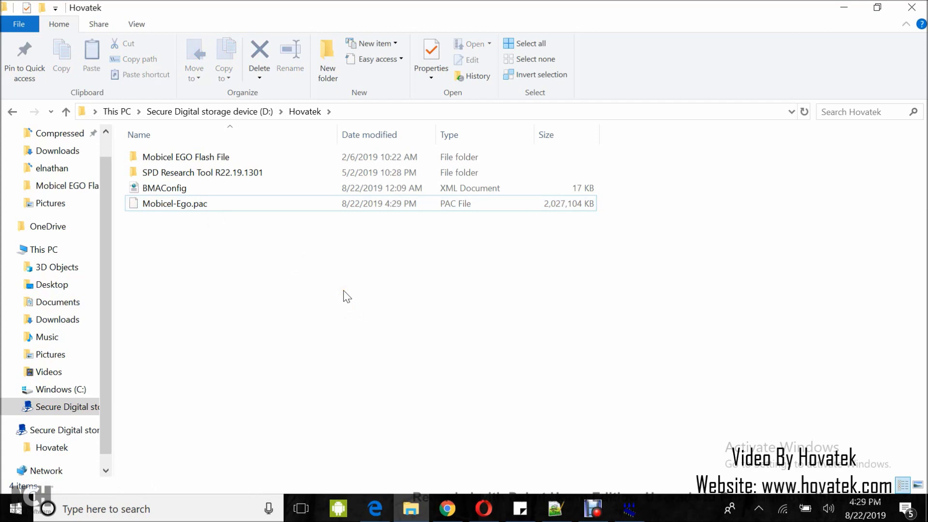